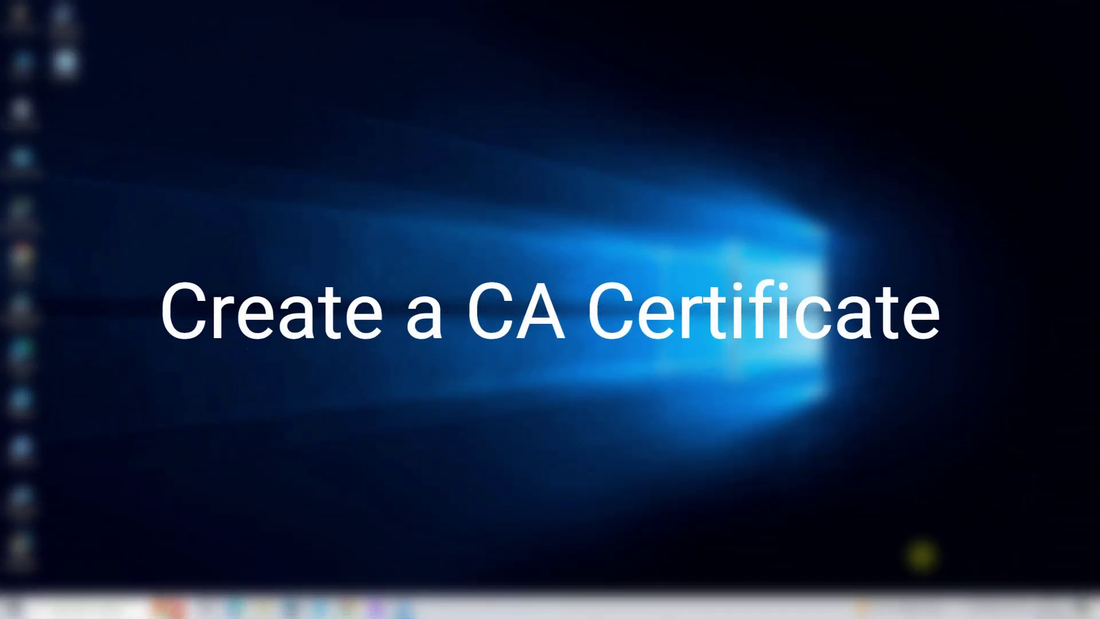
Switch to WinBox and open the router's system certificate list
left_click(404, 607)
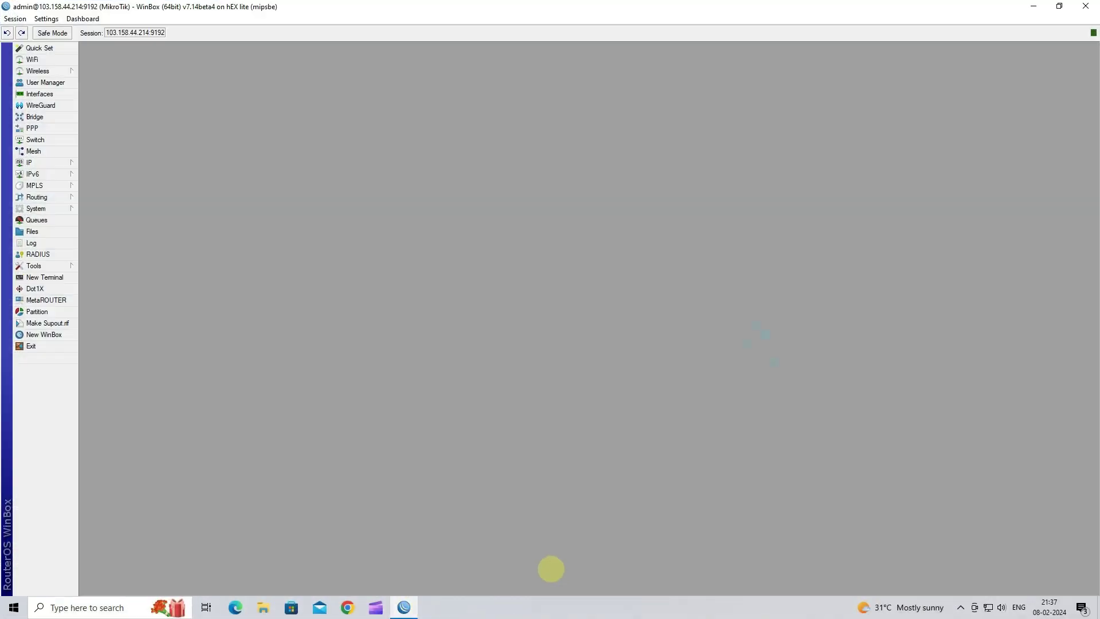
left_click(60, 210)
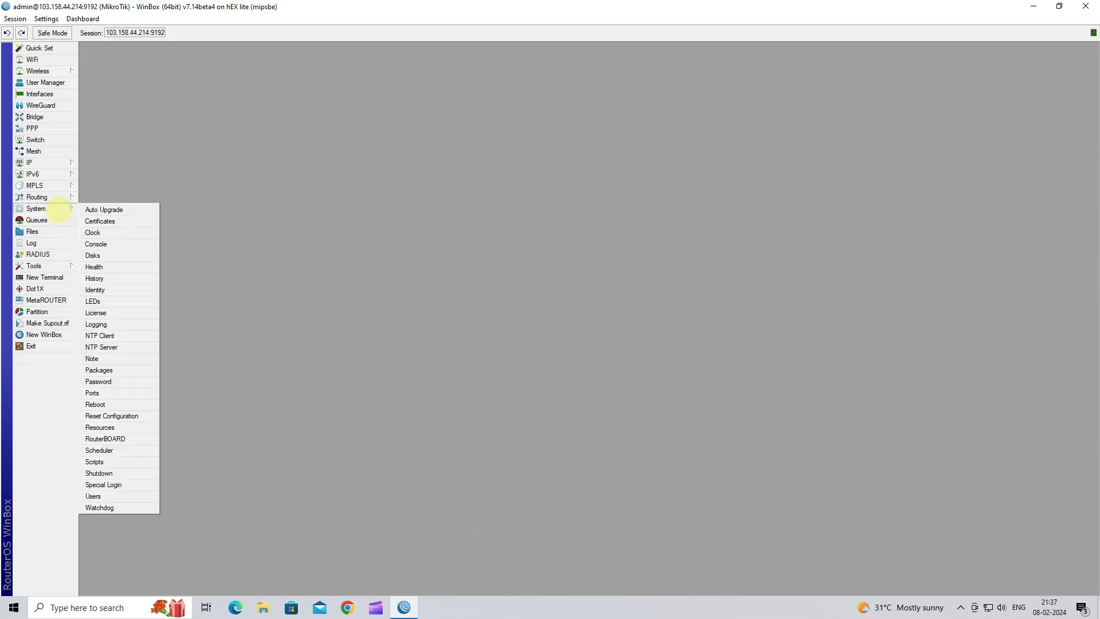
left_click(100, 221)
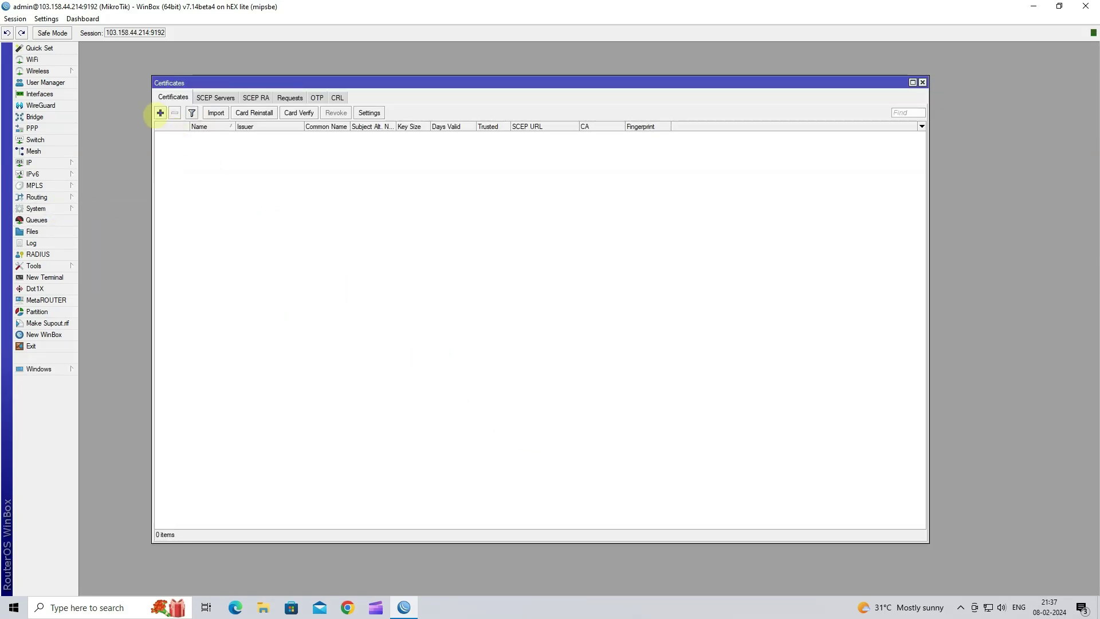
Start a new certificate named CA with country IN and state GJ
left_click(160, 113)
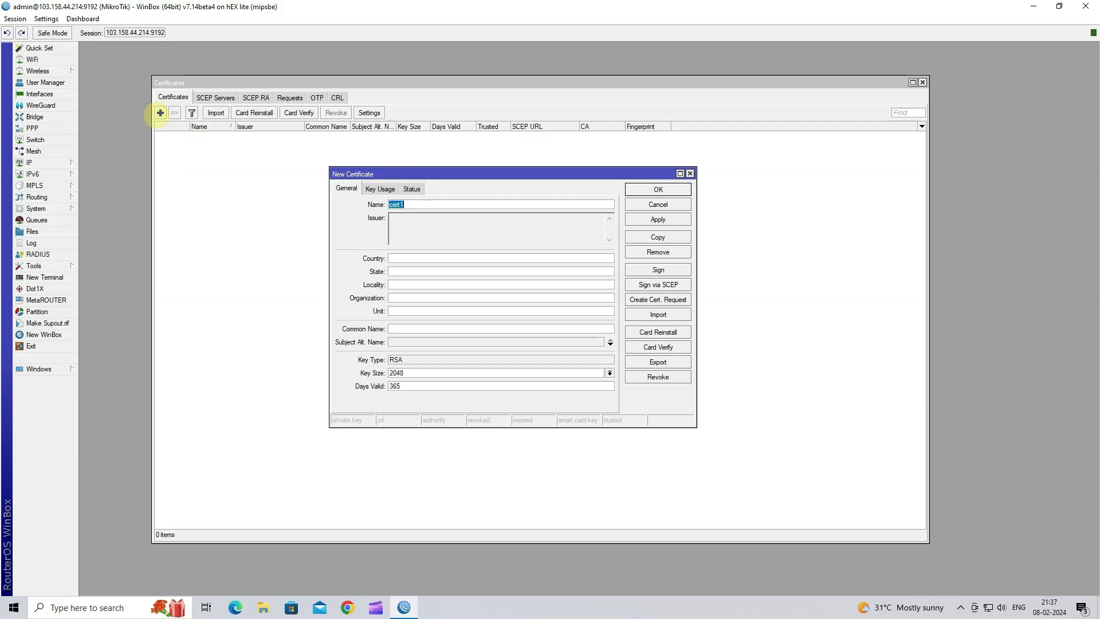
double_click(433, 204)
type("CA")
left_click(433, 259)
type("IN")
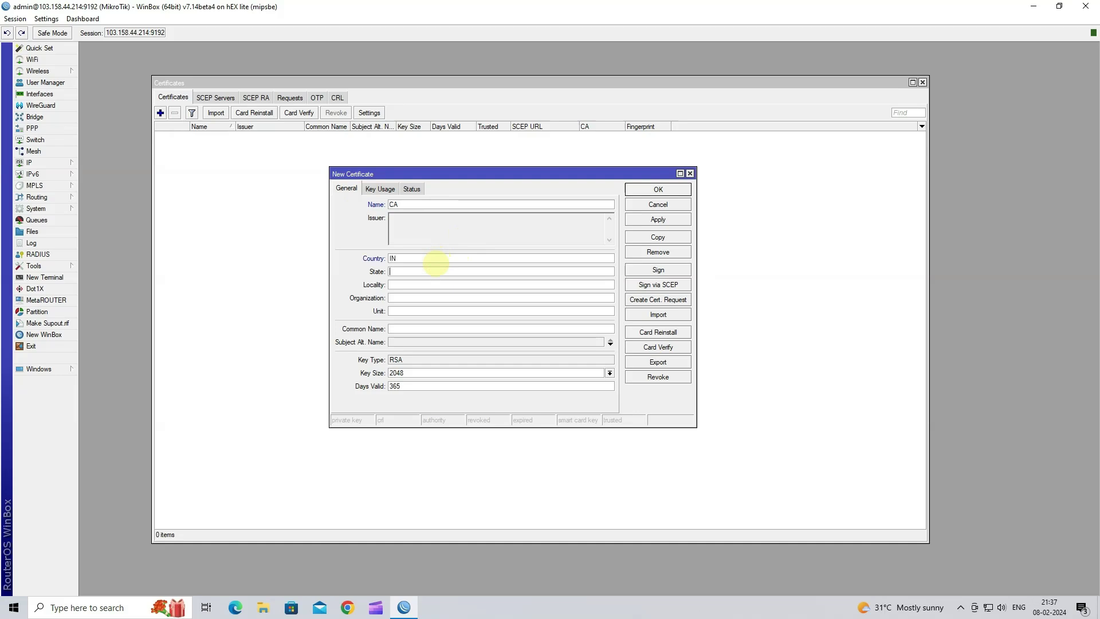
key("Tab")
type("GJ")
key("Tab")
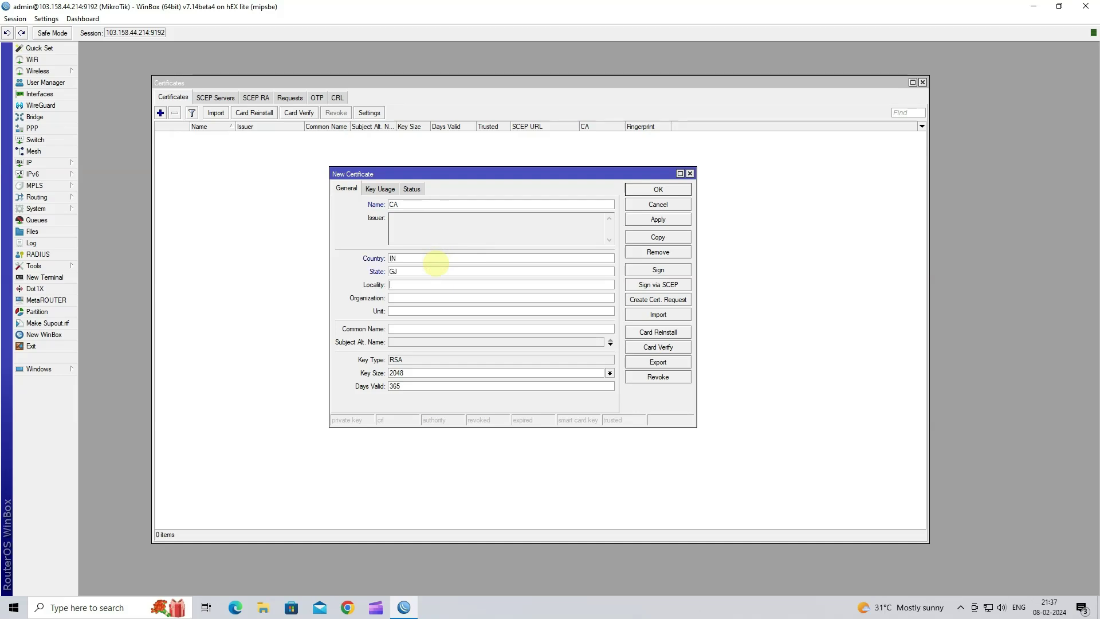
Give the CA certificate locality BVN, organization WIRENETWORK, unit IT, common name CA and a validity of 3650 days
type("BVN")
type("WIR")
type("ENETWORK")
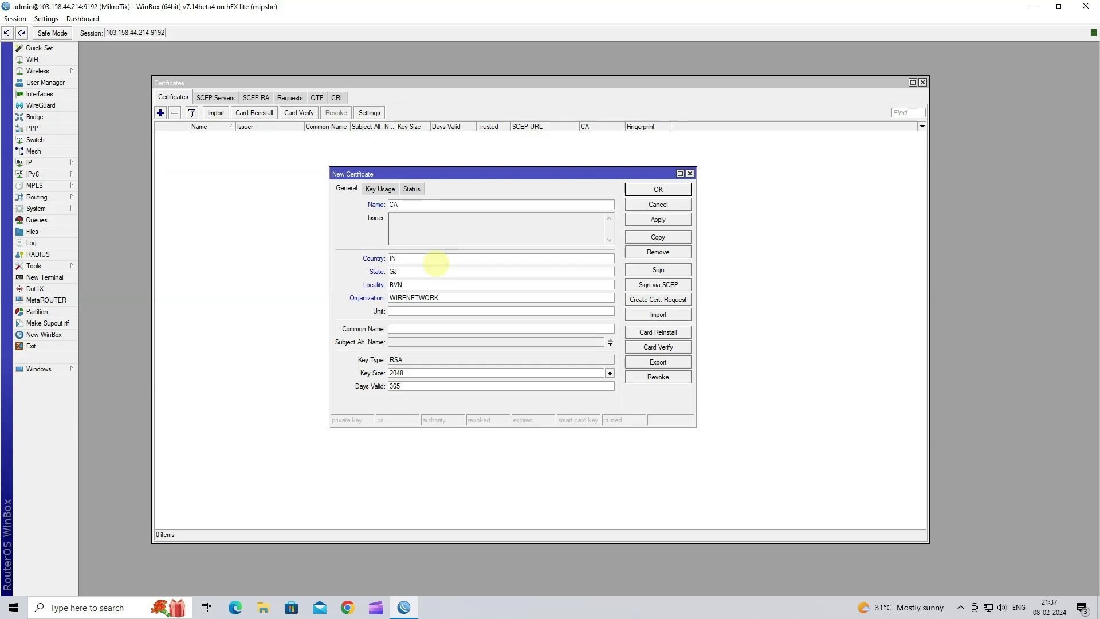
key("Tab")
type("IT")
type("CA")
left_click(454, 381)
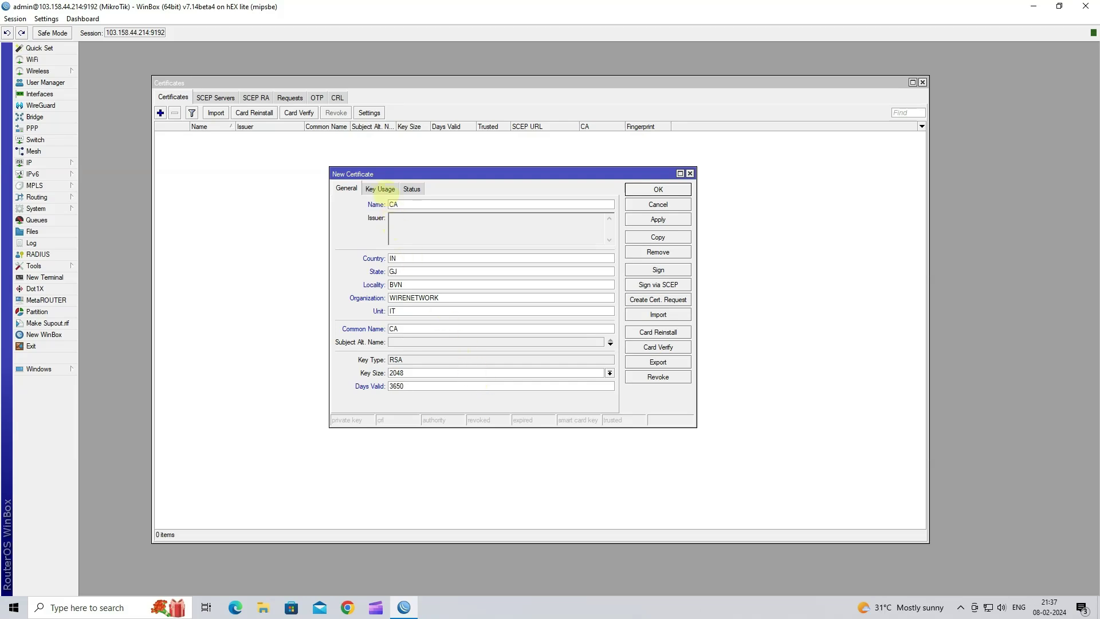
Enable crl sign and key cert. sign as the CA certificate's key usage and save it
left_click(383, 189)
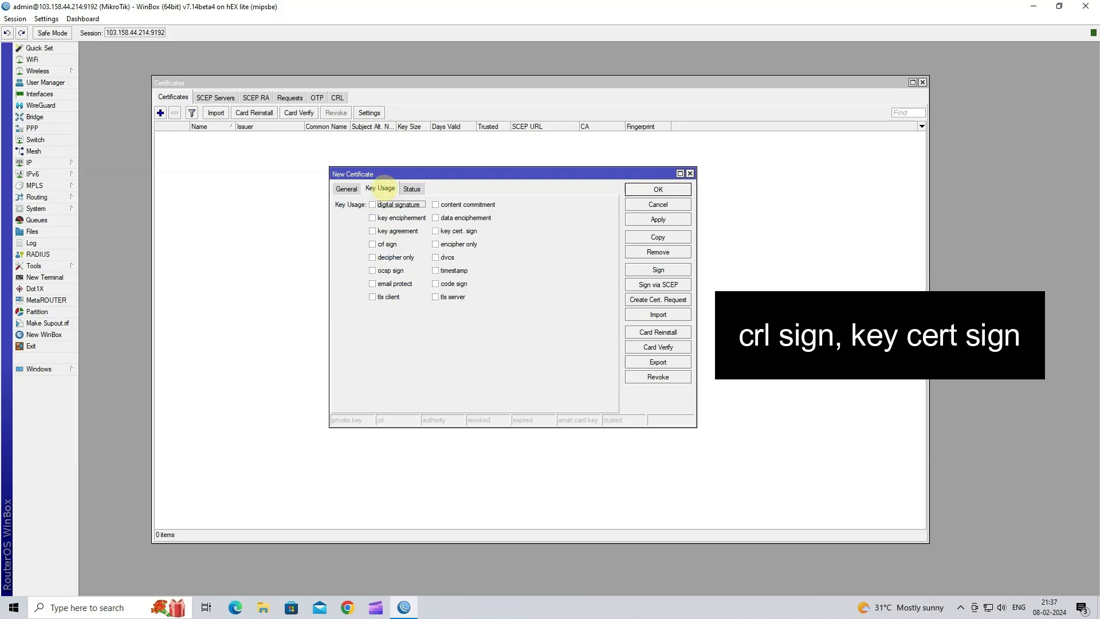
left_click(382, 244)
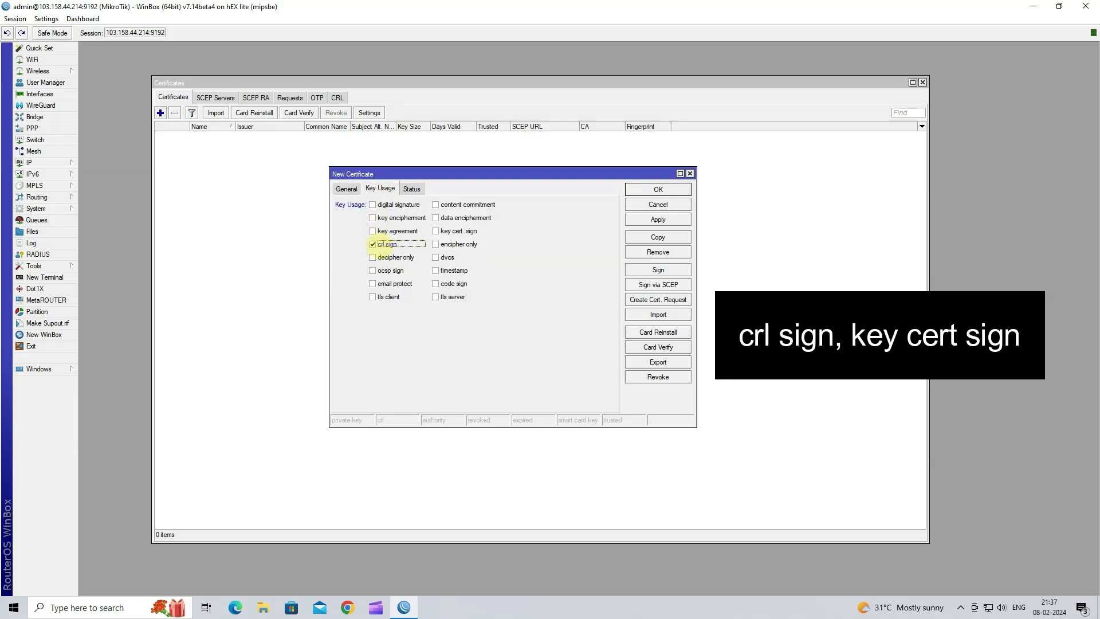
left_click(452, 231)
left_click(658, 220)
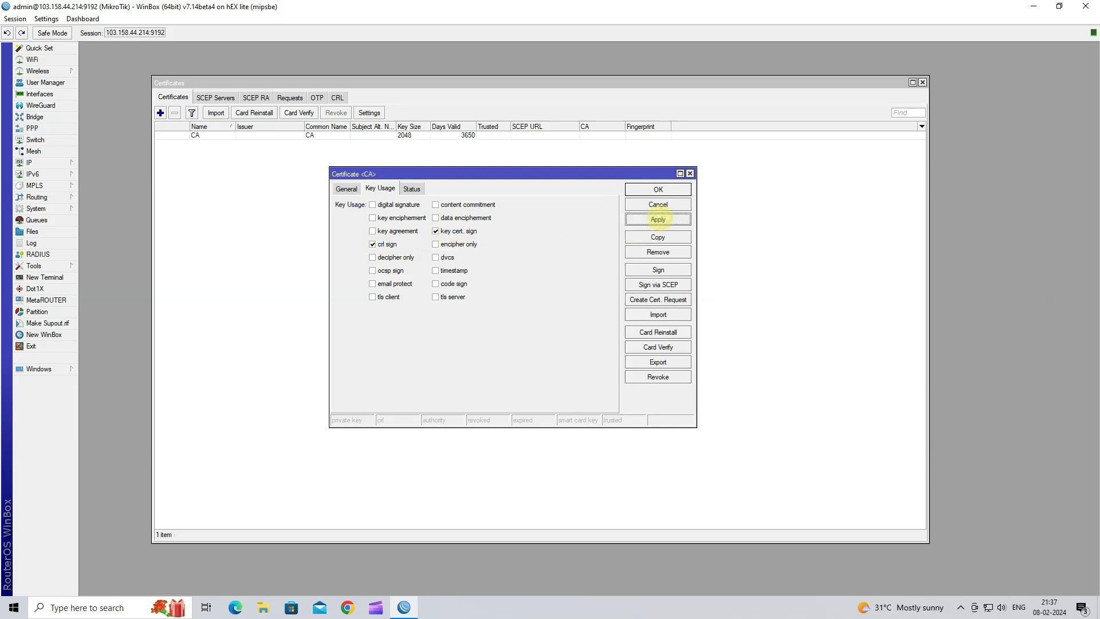
left_click(659, 189)
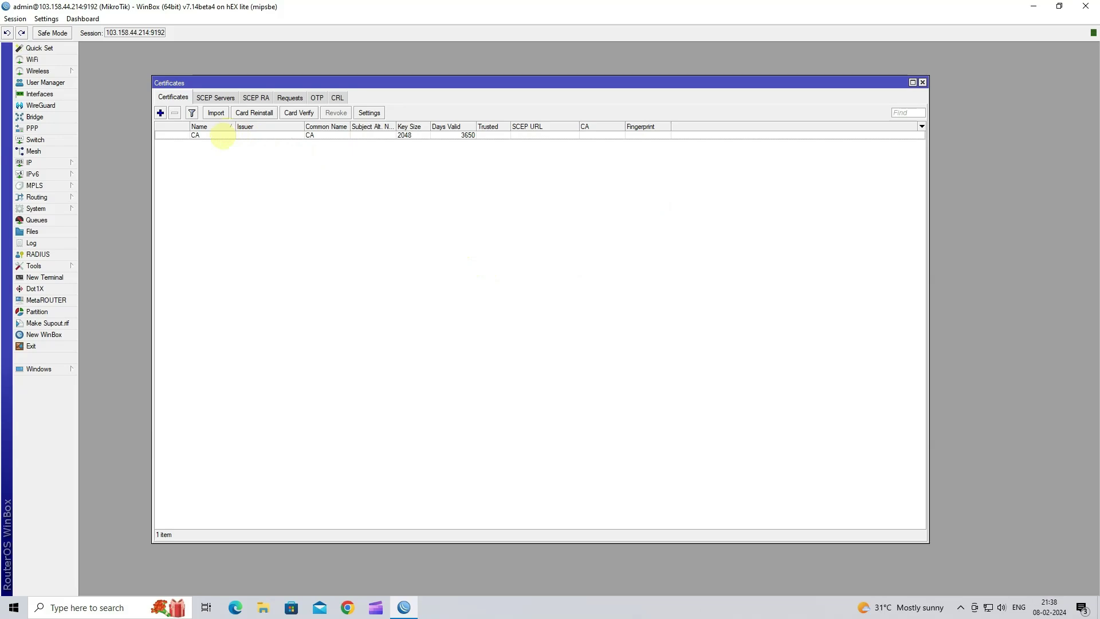
Self-sign the CA certificate with CA CRL host 103.158.44.214, then check its general properties and close it
double_click(223, 136)
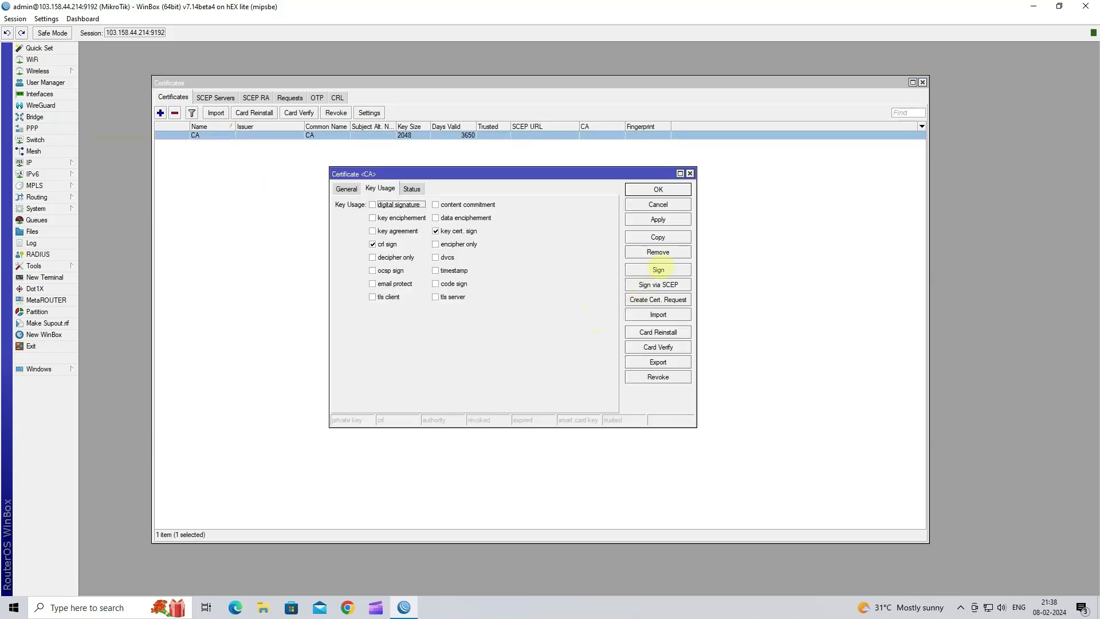
left_click(658, 270)
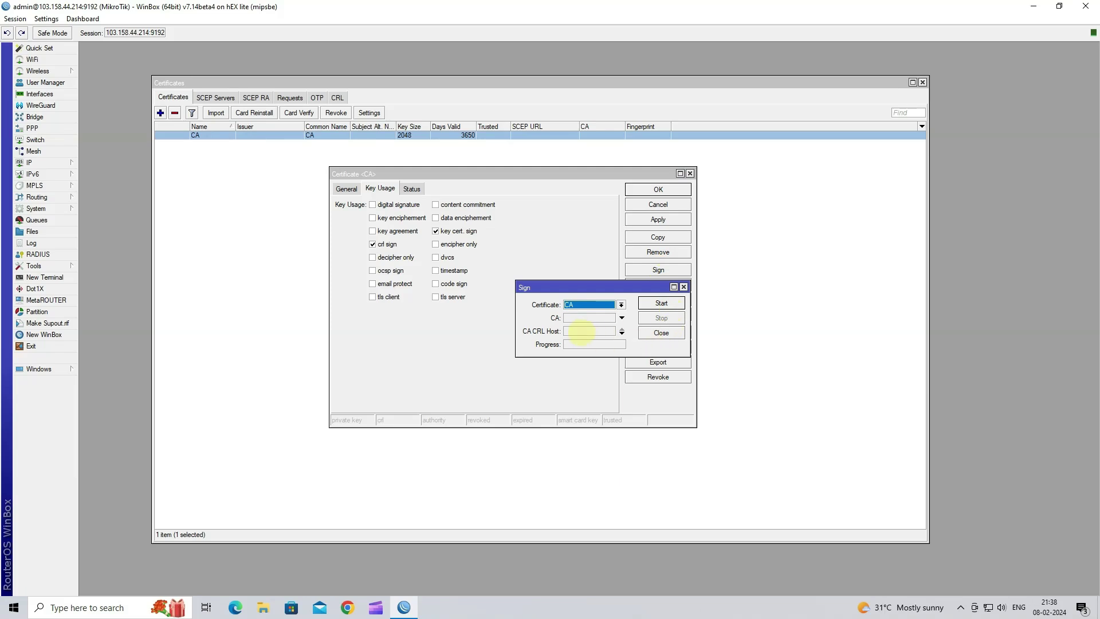
left_click(582, 331)
type("103.158.44.214")
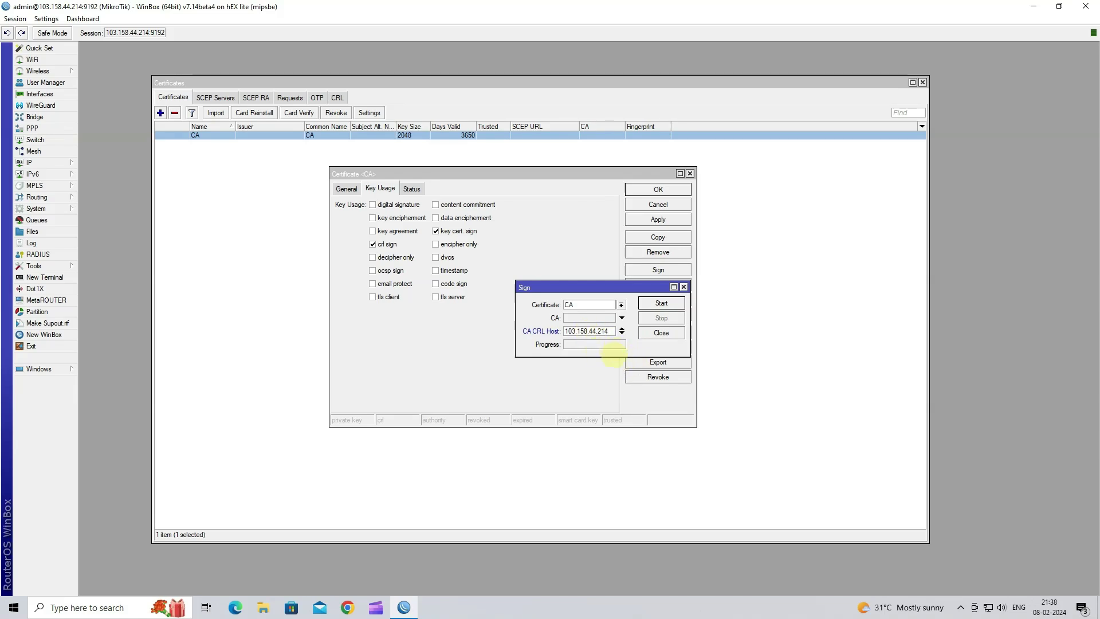
left_click(661, 303)
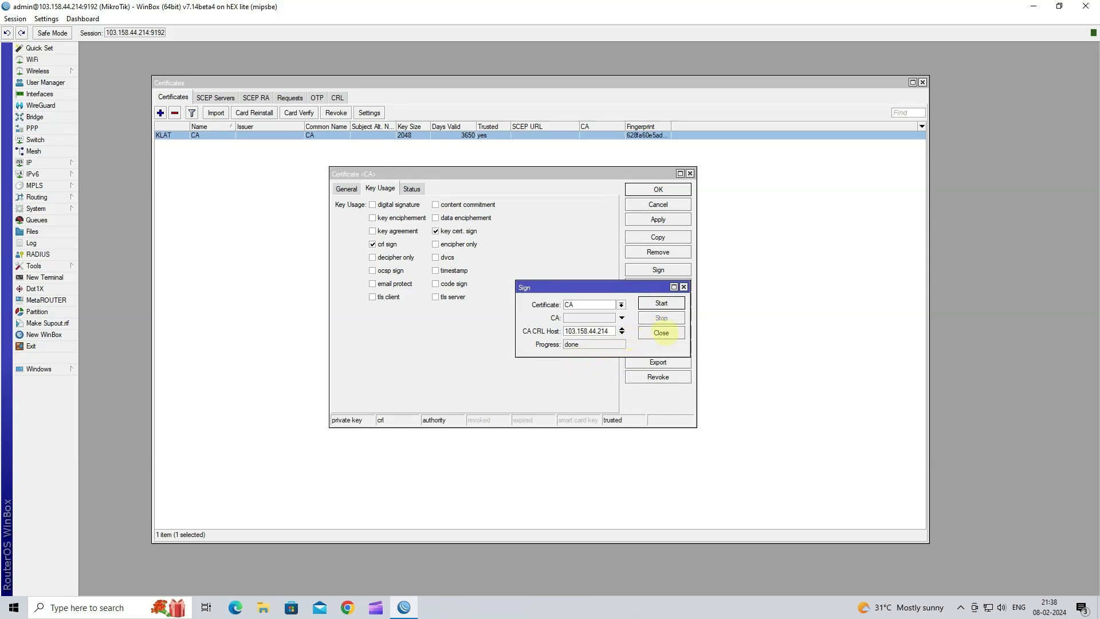
left_click(662, 332)
left_click(346, 189)
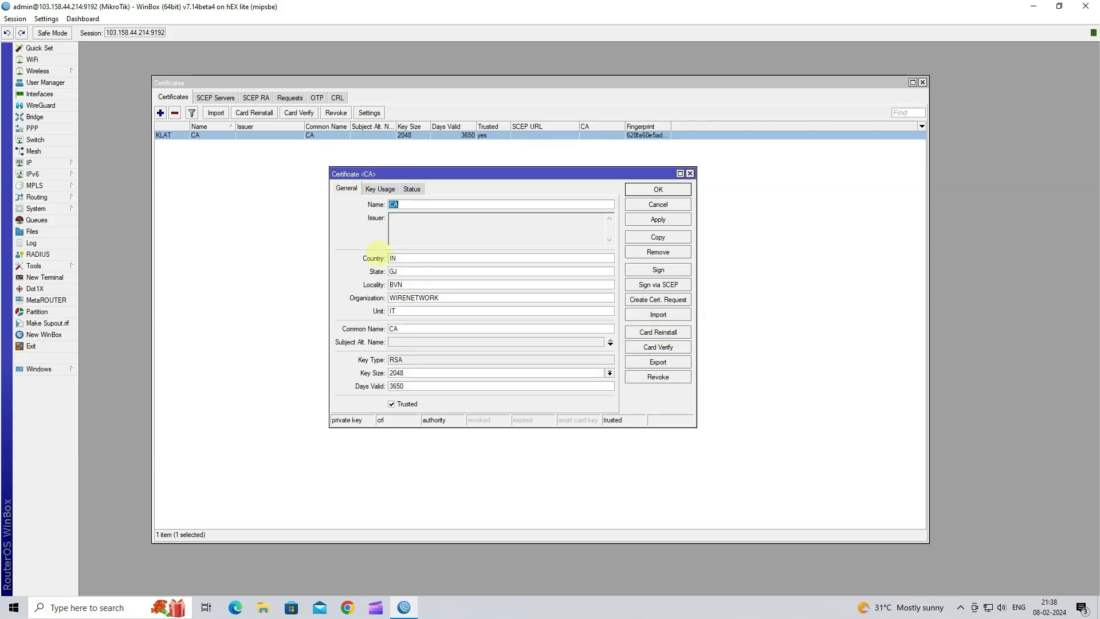
left_click(658, 204)
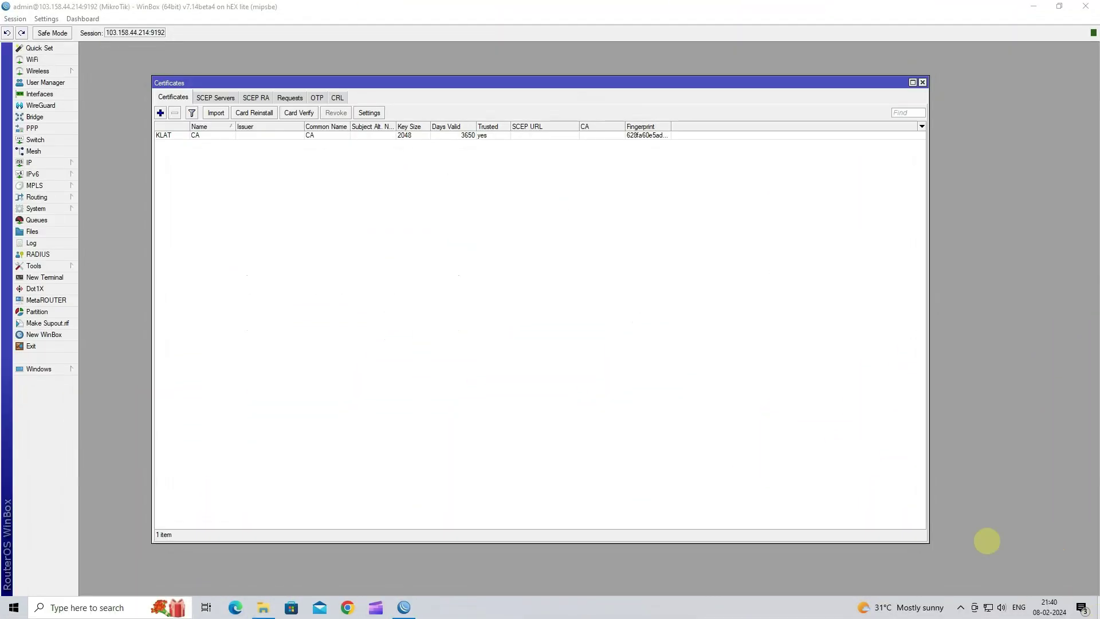
Start a new certificate named Server with country IN, state GJ, locality BVN, organization WIRENETWORK and unit IT
left_click(160, 113)
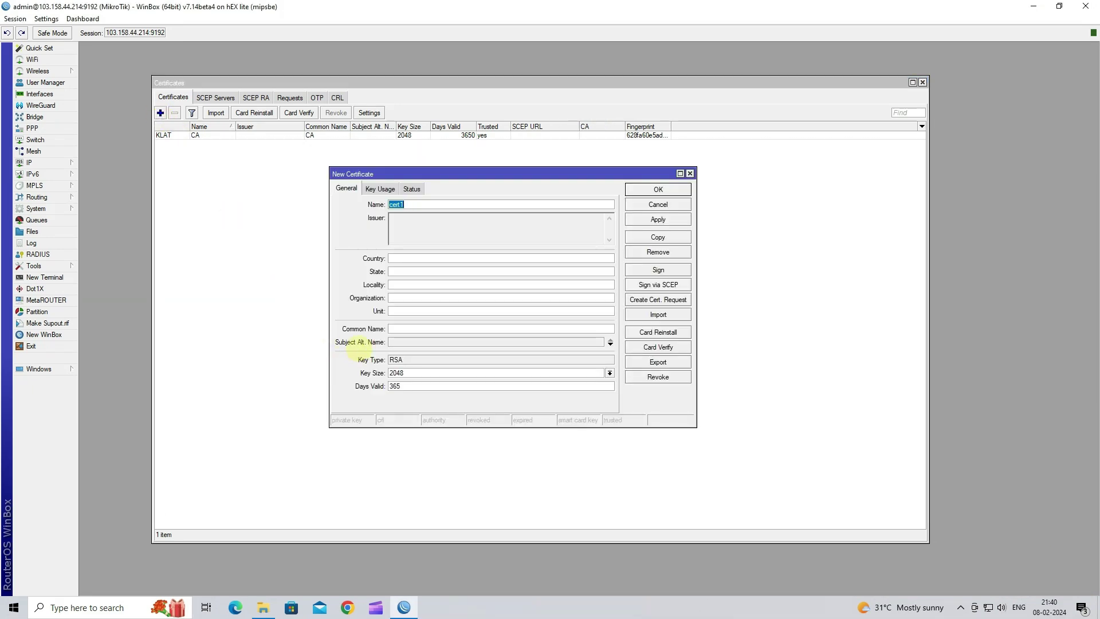
type("S")
type("ervv")
type("IN")
key("Tab")
type("GJ")
key("Tab")
type("BVN")
type("WIRENETW")
type("ORK")
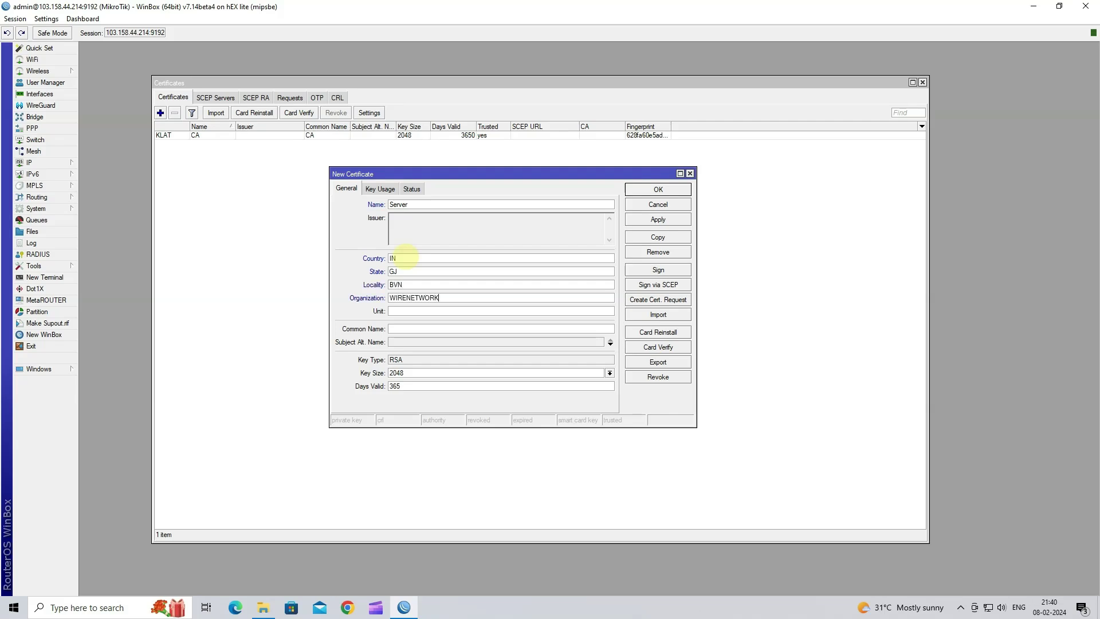
type("IT")
Copy the certificate's name Server into its common name and set its validity to 3650 days
double_click(401, 205)
key("ctrl+c")
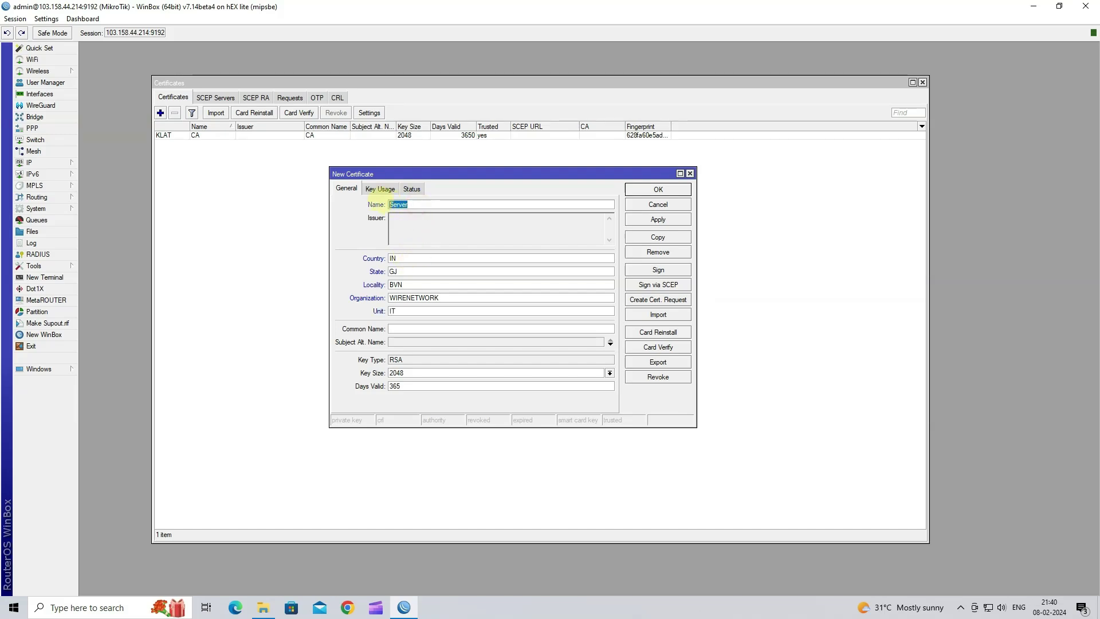
left_click(414, 329)
key("ctrl+v")
left_click(440, 388)
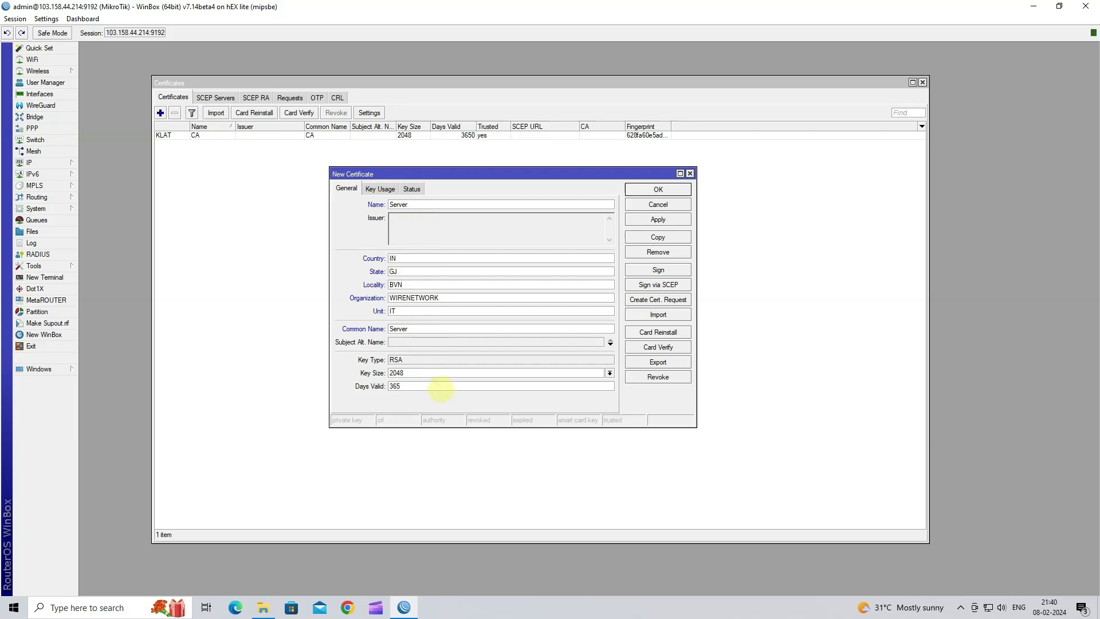
type("0")
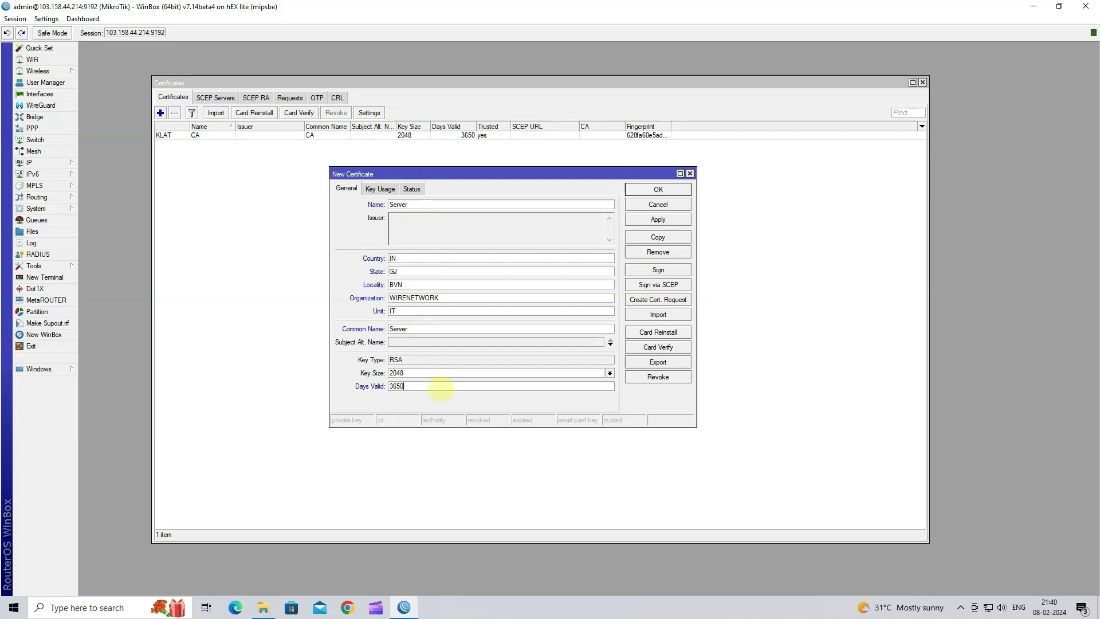
Enable digital signature, key encipherment and tls server as the Server certificate's key usage and save it
left_click(380, 189)
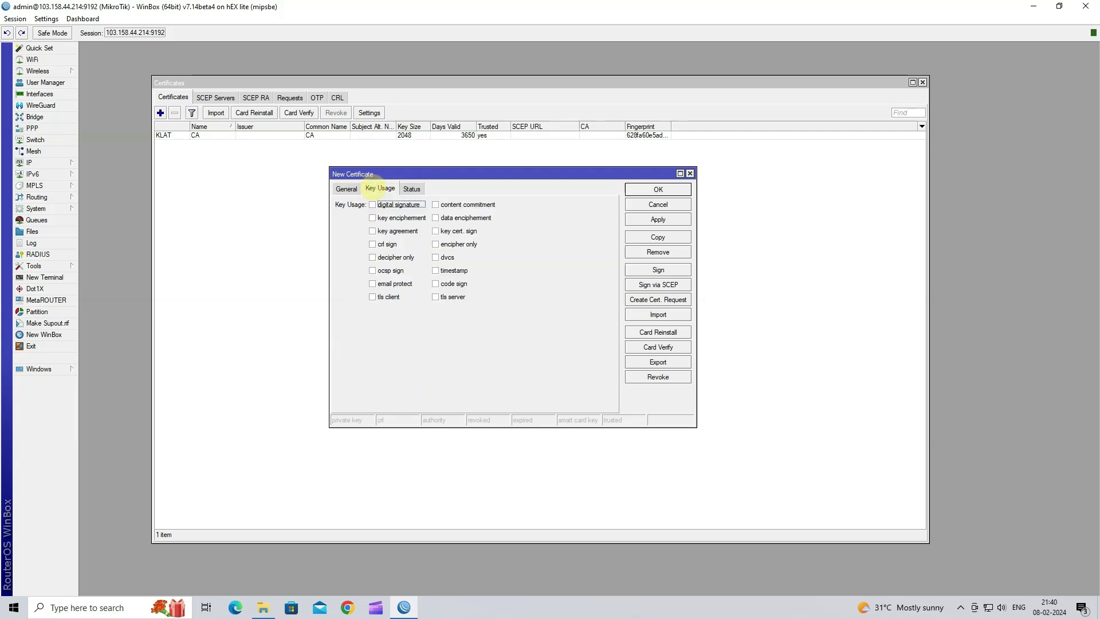
left_click(380, 205)
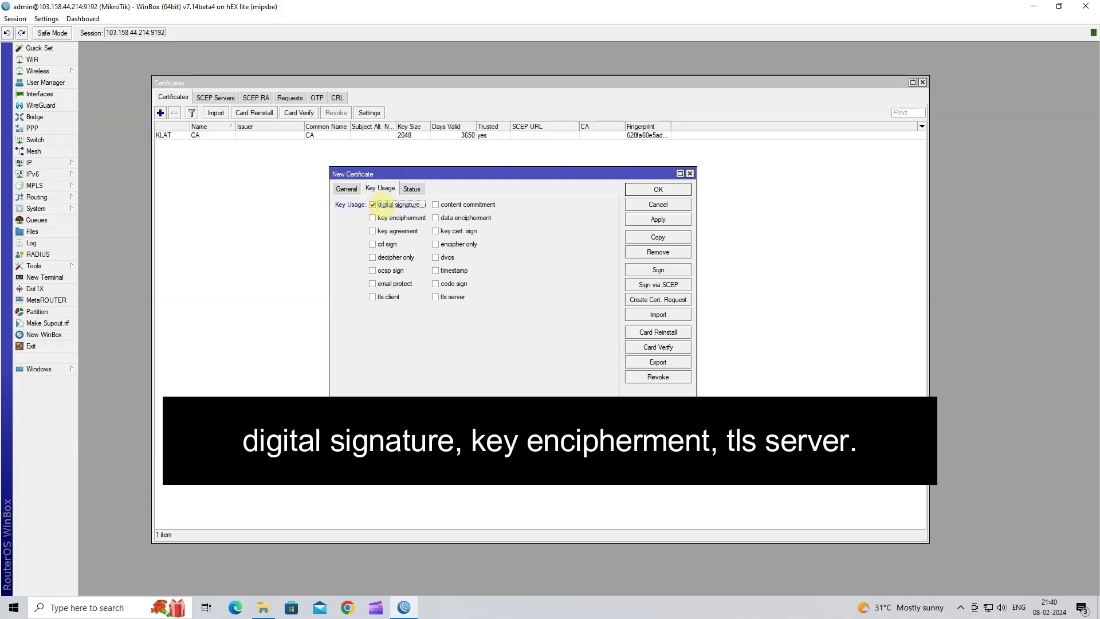
left_click(383, 218)
left_click(449, 297)
left_click(658, 219)
left_click(664, 190)
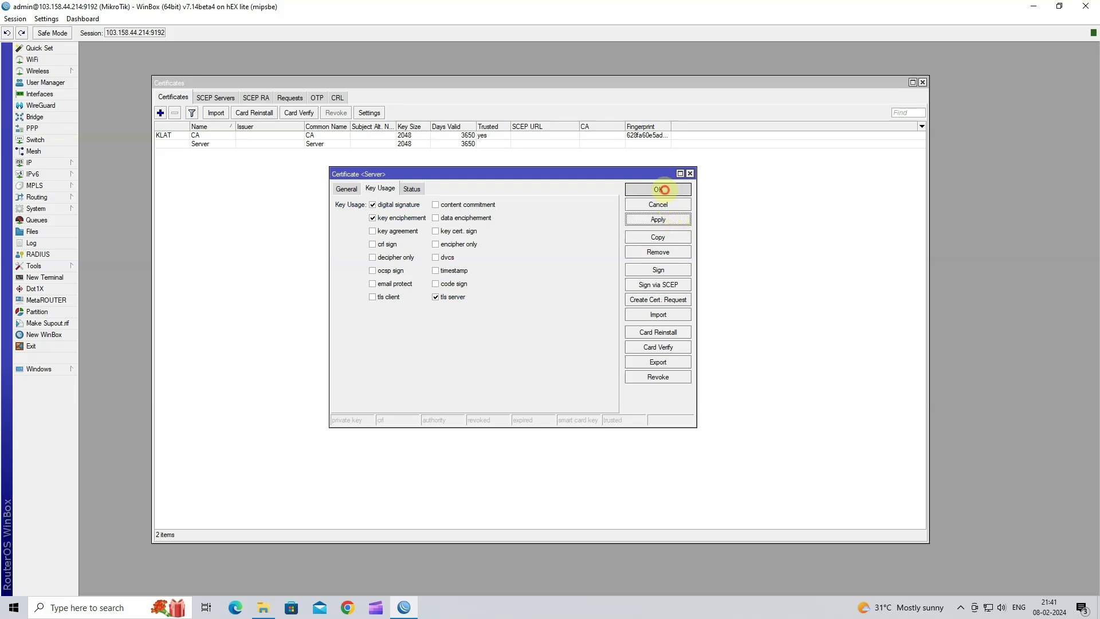
Sign the Server certificate using CA as the certificate authority
left_click(244, 143)
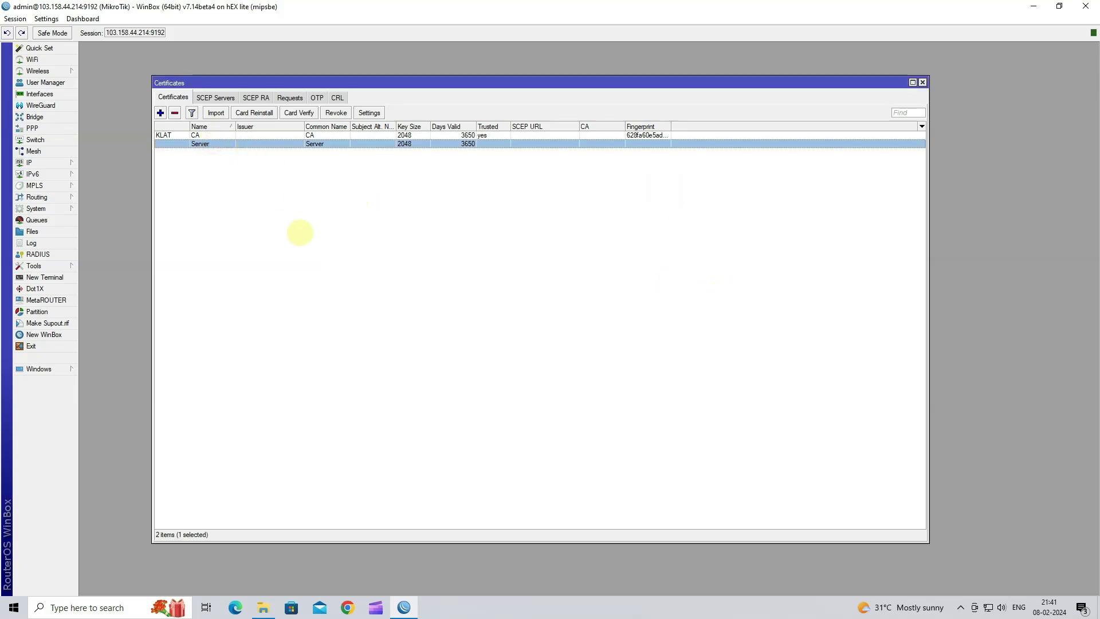
double_click(212, 143)
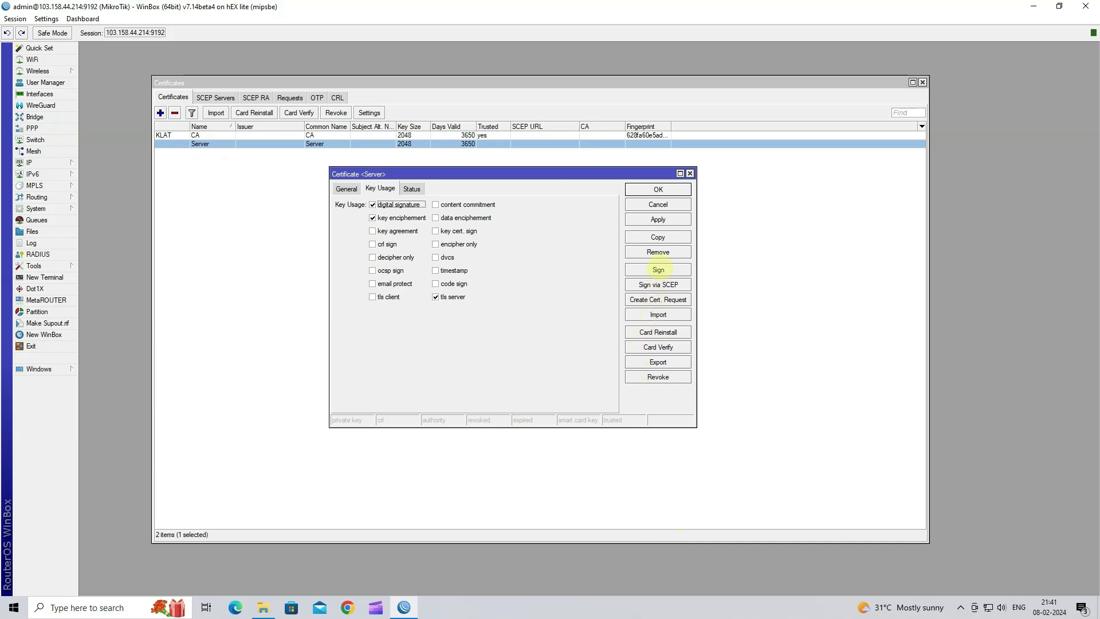
left_click(659, 269)
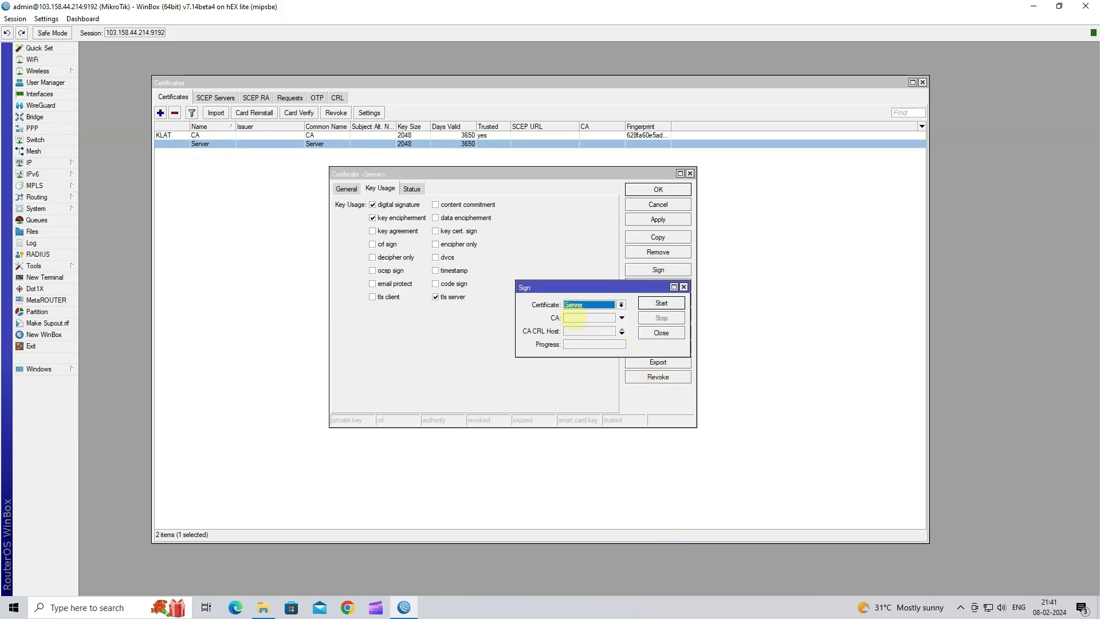
left_click(580, 318)
left_click(580, 328)
left_click(662, 302)
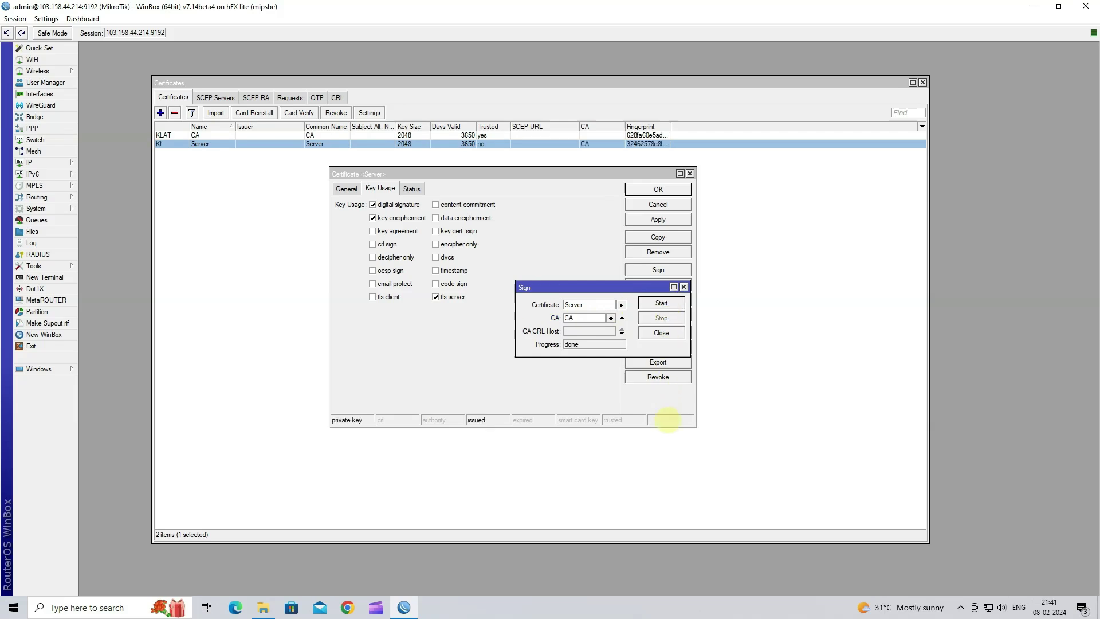
left_click(654, 333)
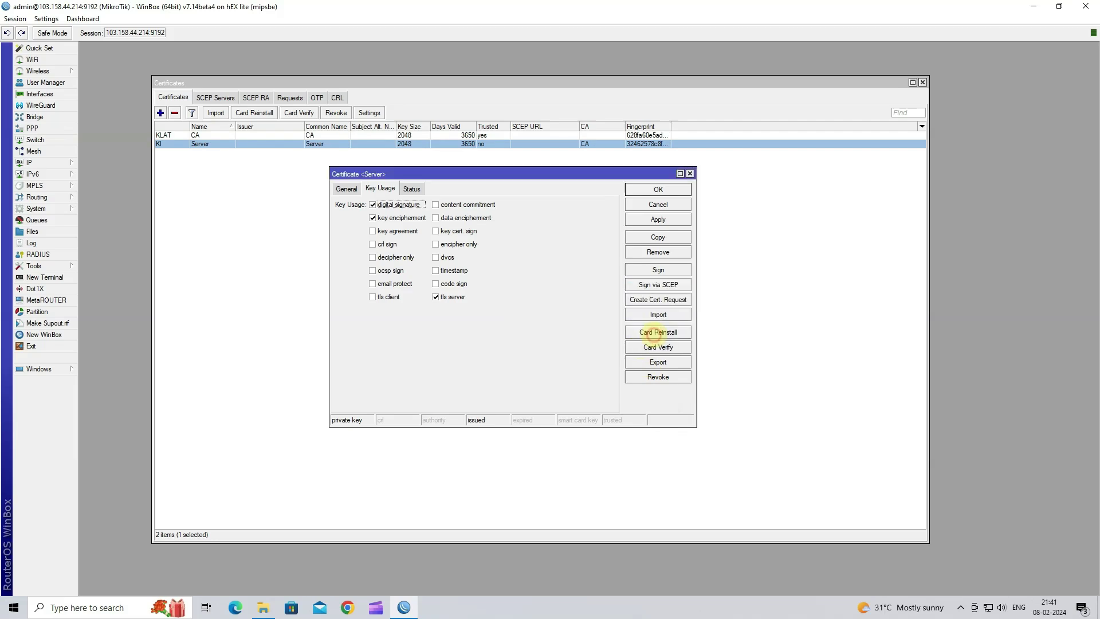
Mark the Server certificate as trusted and save it
left_click(355, 189)
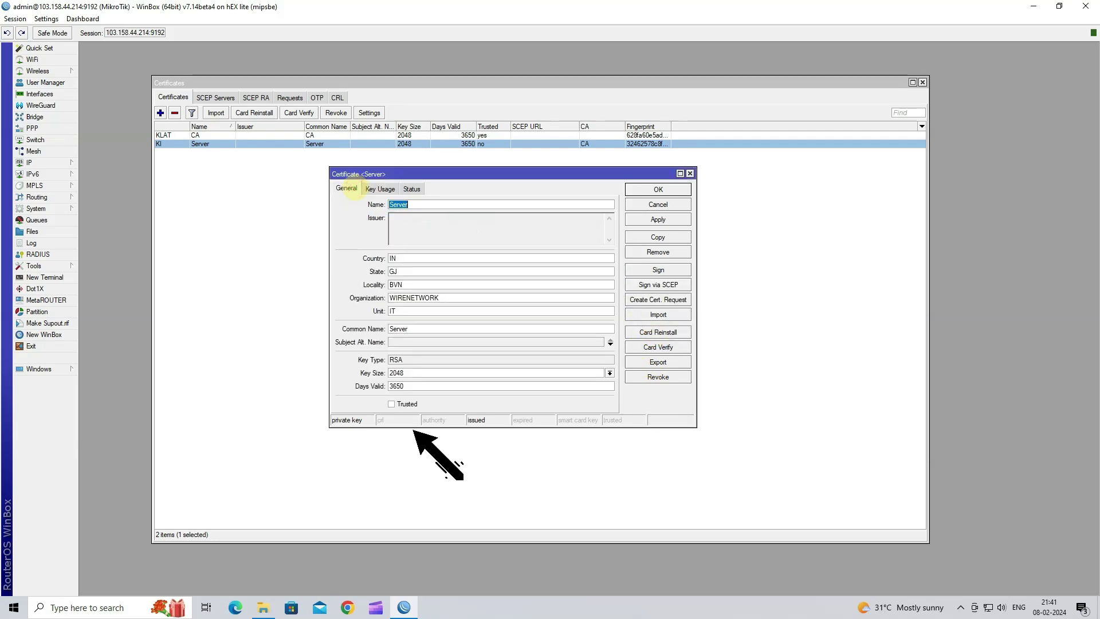
left_click(391, 404)
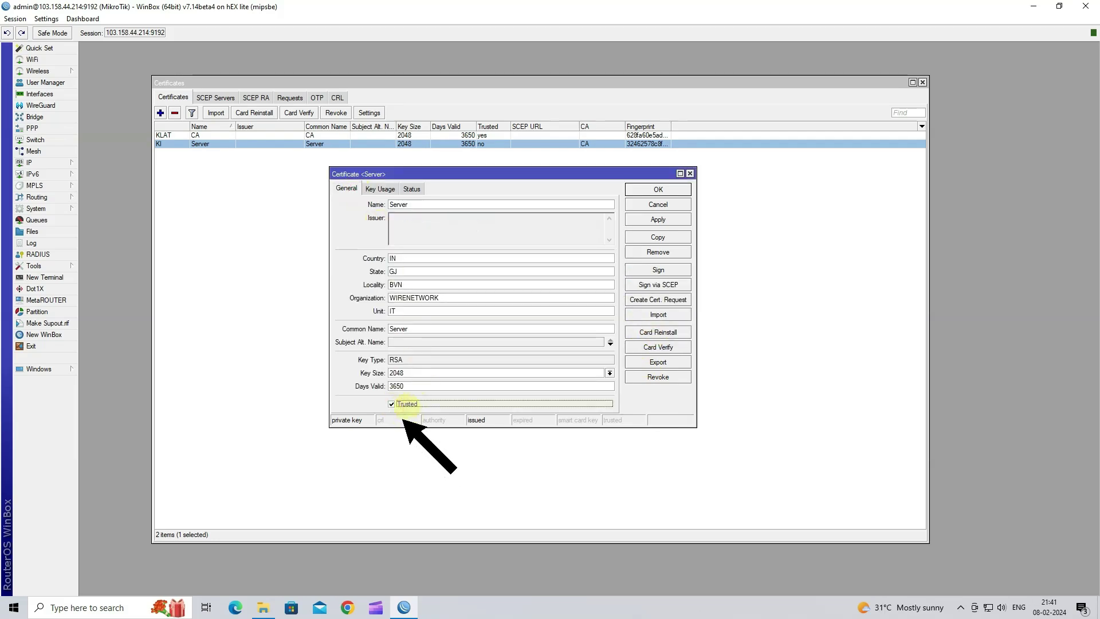
left_click(657, 220)
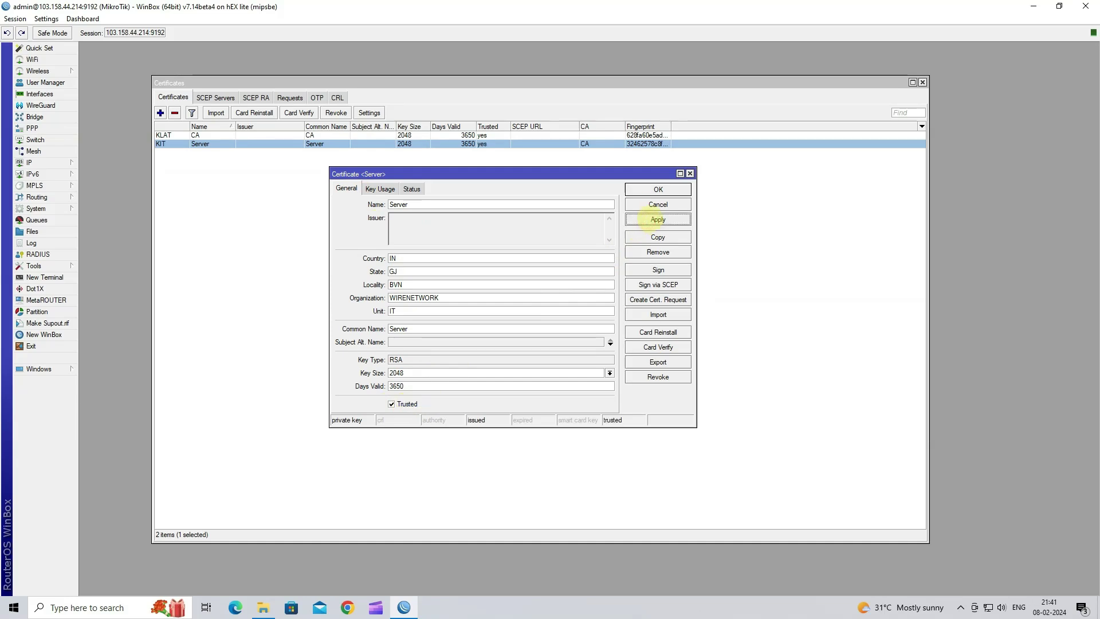
left_click(657, 190)
left_click(683, 363)
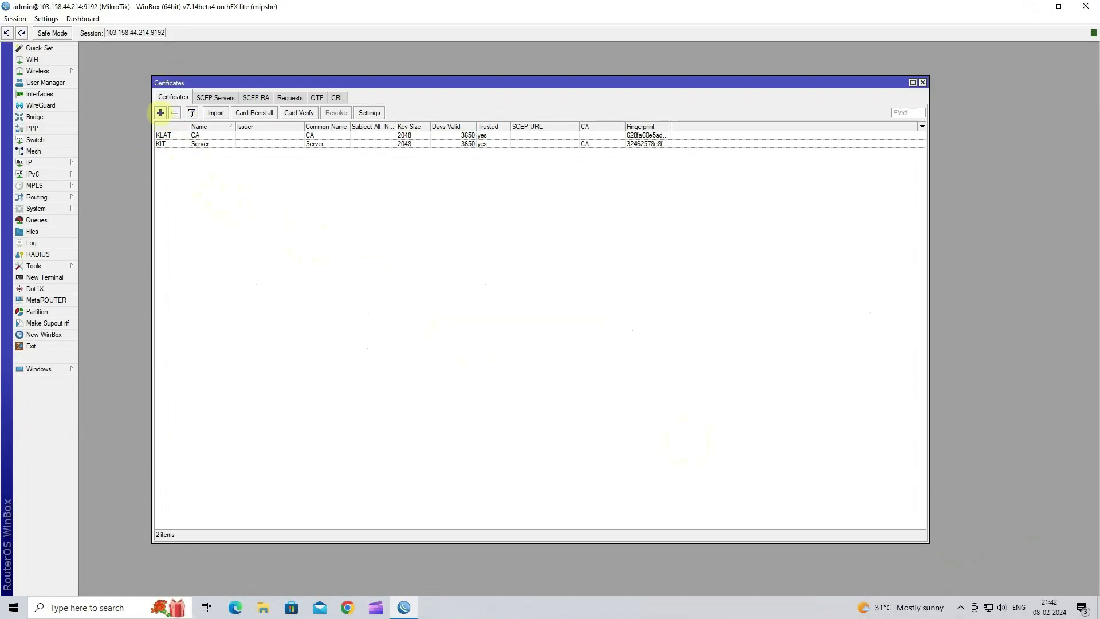
Create a certificate named Client with country IN, state GJ, locality BVN, organization WIRENETWORK and unit IT
left_click(160, 113)
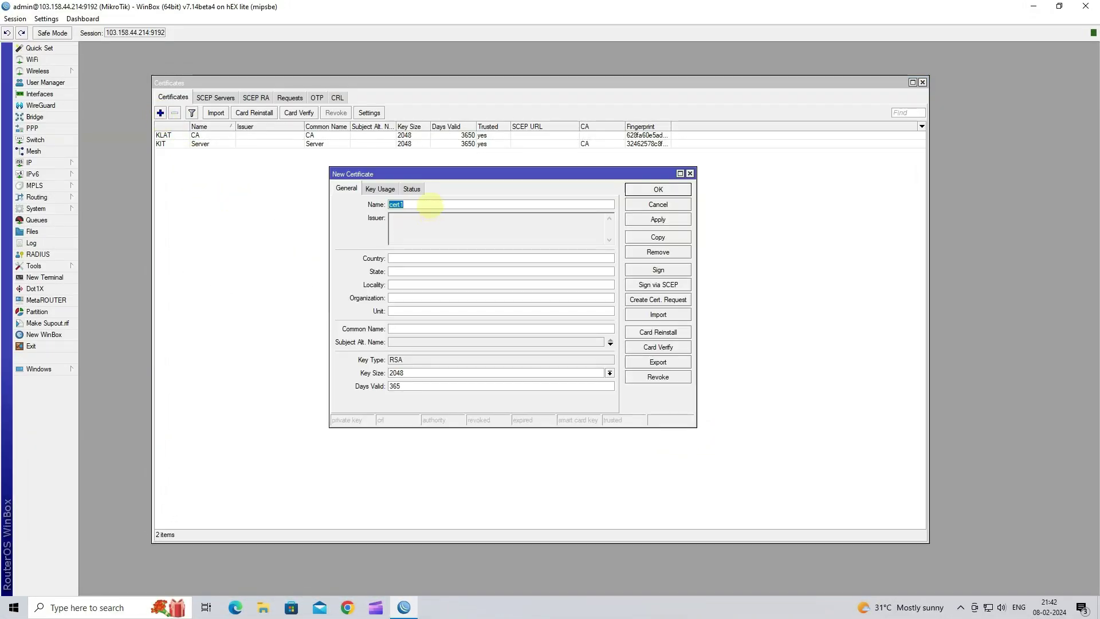
type("Client")
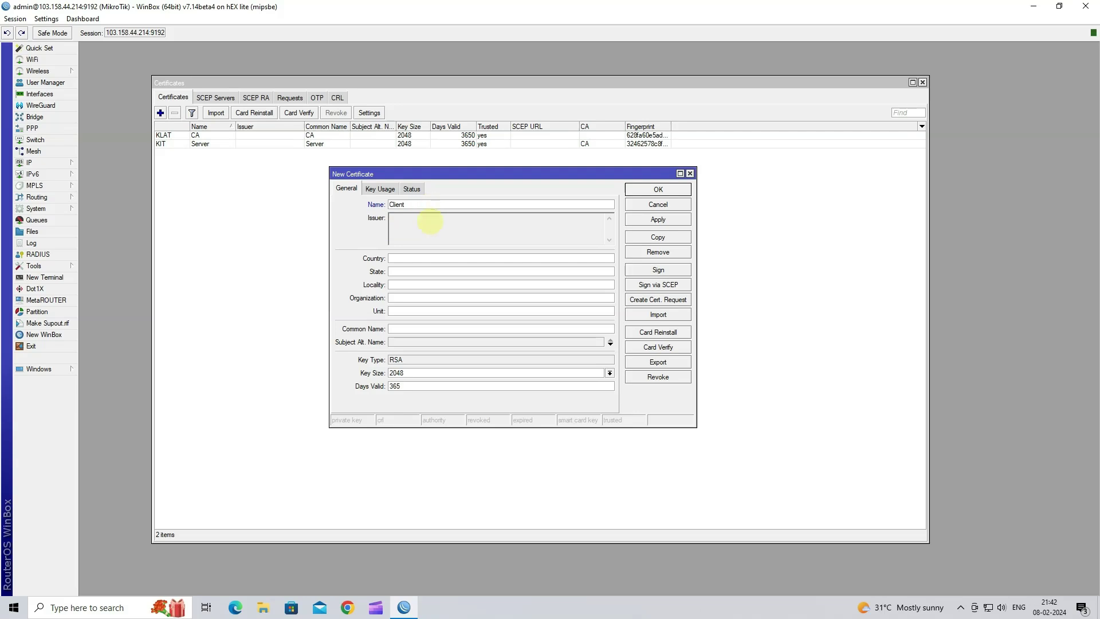
left_click(418, 257)
type("IN")
key("Tab")
type("GJ")
type("BVN")
type("WIRENETW")
type("ORK")
key("Tab")
type("IT")
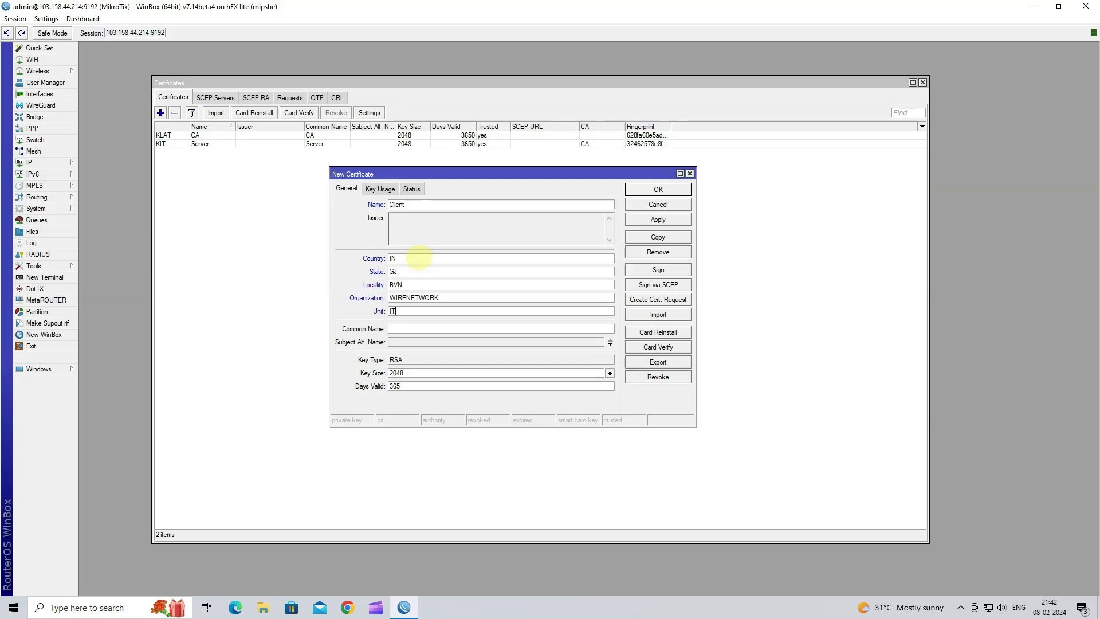
Copy the certificate's name Client into its common name and set its validity to 3650 days
left_click_drag(408, 205, 381, 204)
left_click(412, 329)
key("ctrl+v")
left_click(439, 387)
type("0")
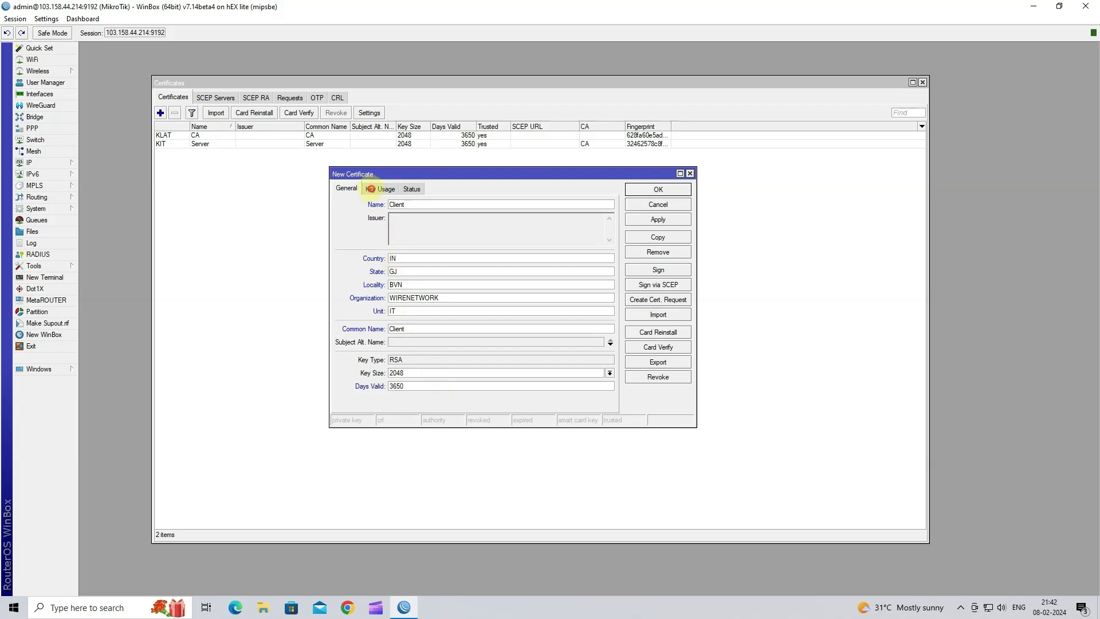
Enable only tls client as the Client certificate's key usage and save it
left_click(374, 189)
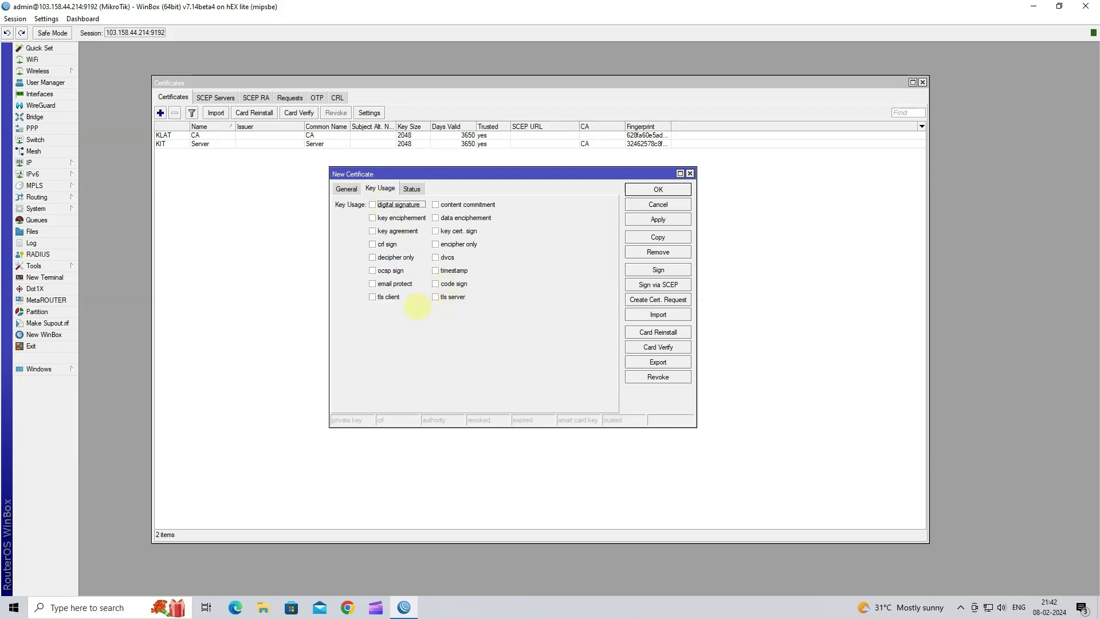
left_click(388, 297)
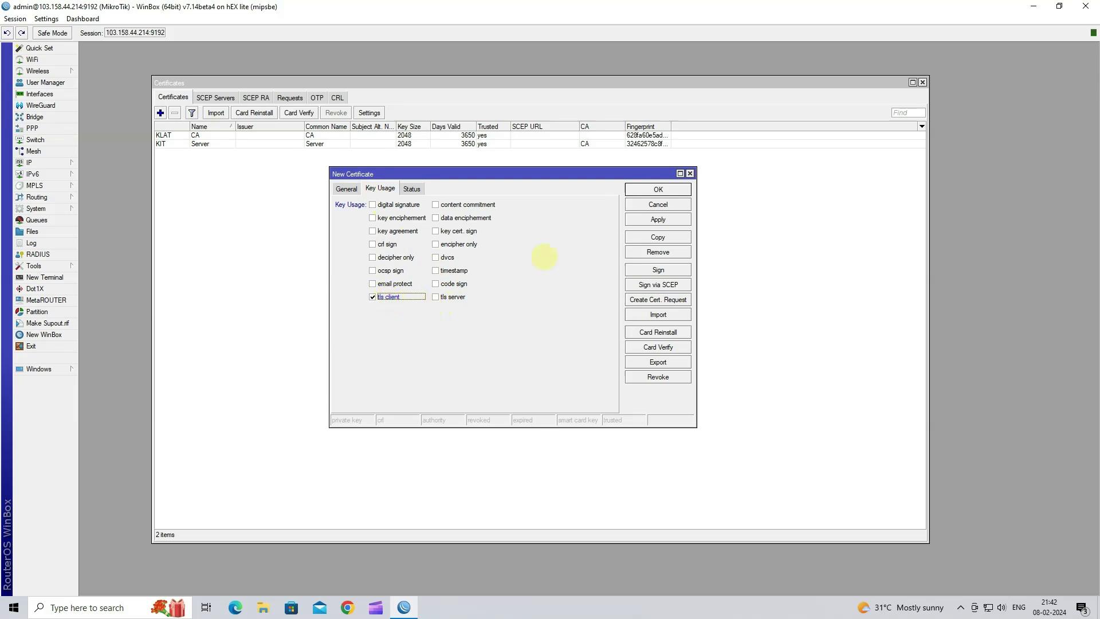
left_click(657, 220)
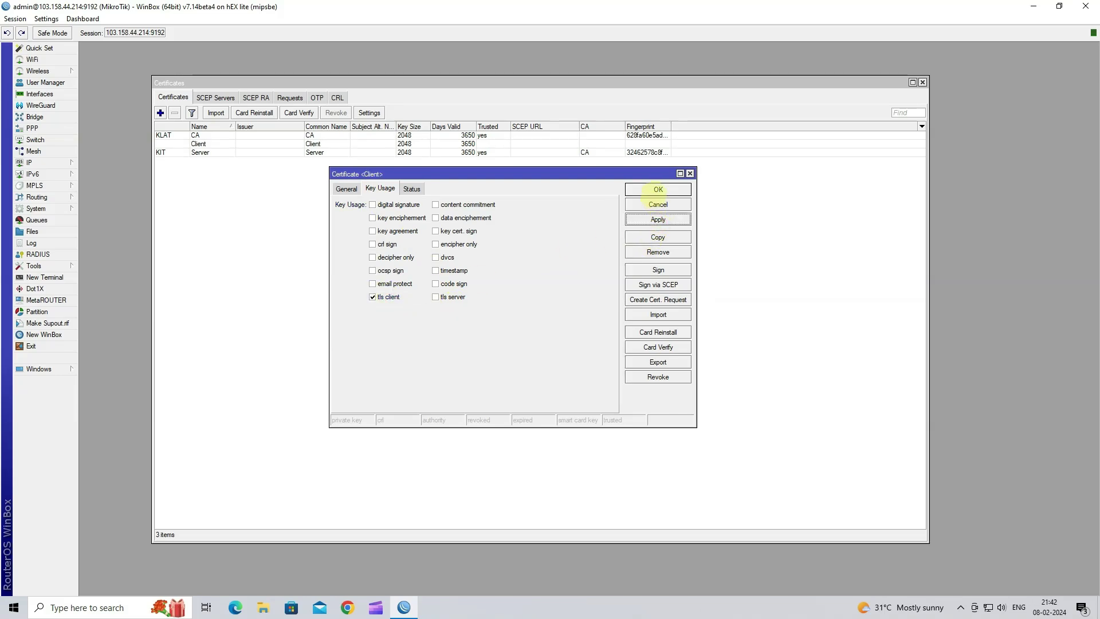
left_click(658, 190)
Sign the Client certificate using CA as the certificate authority
left_click(201, 143)
double_click(221, 144)
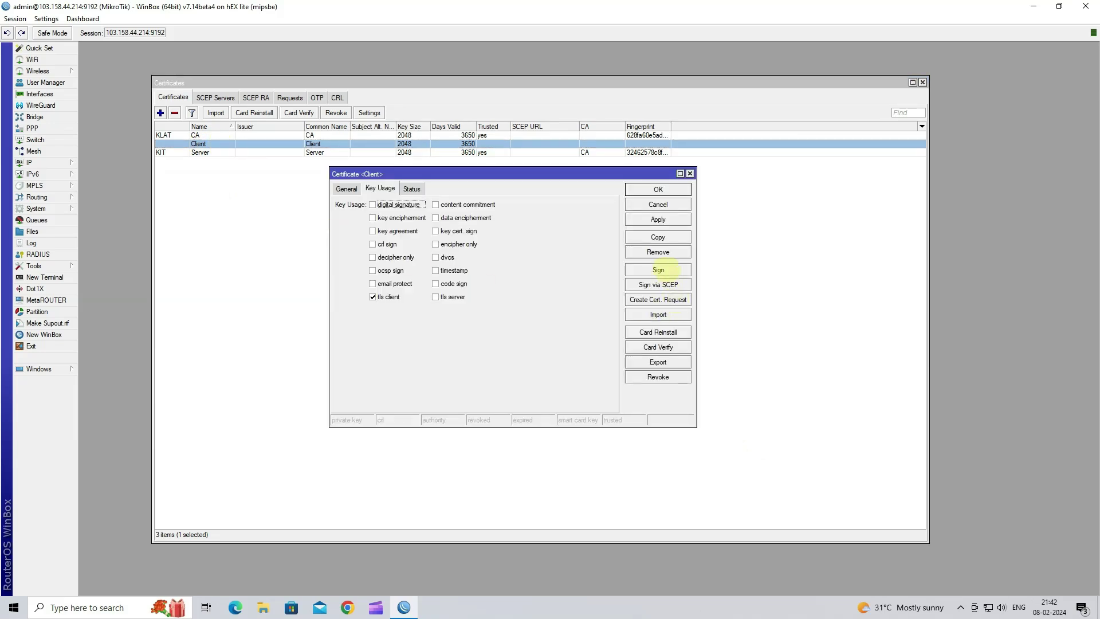
left_click(658, 270)
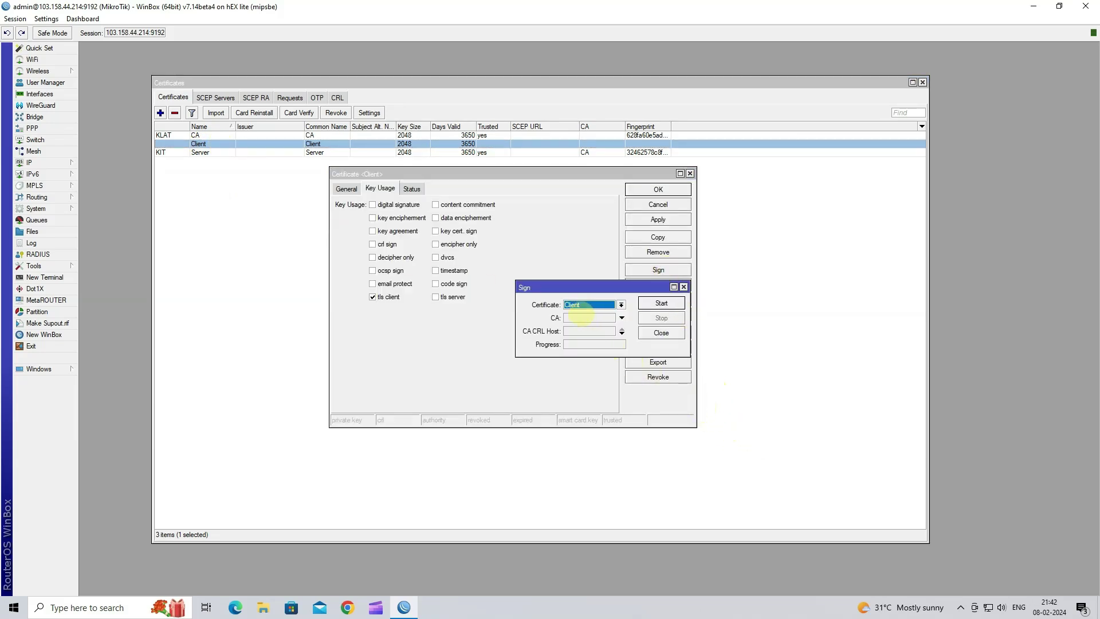
left_click(582, 317)
type("CA")
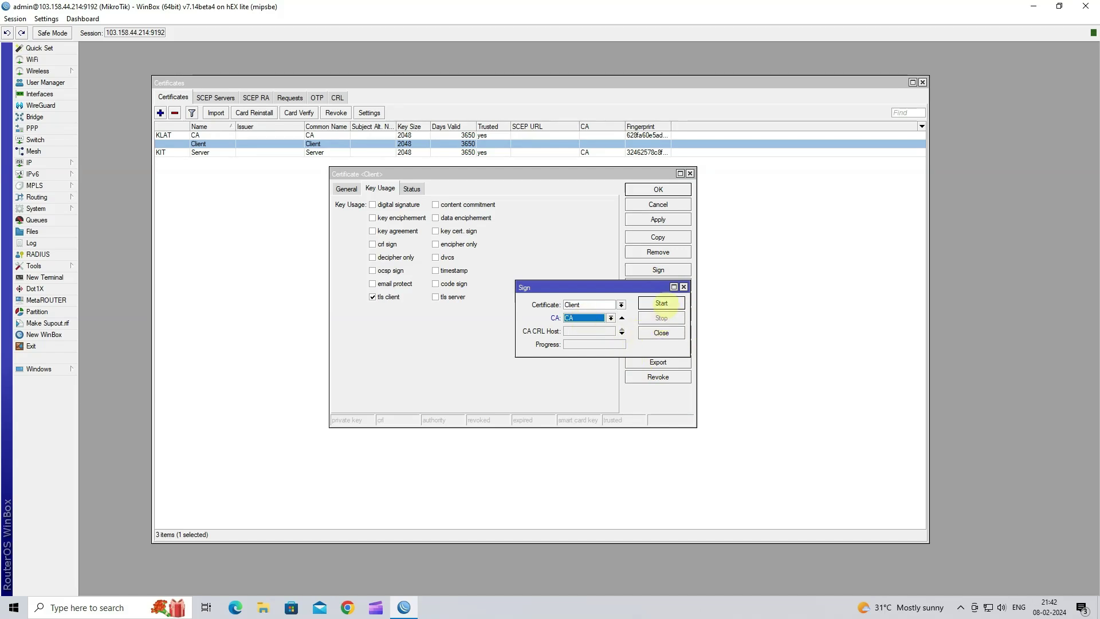
left_click(661, 303)
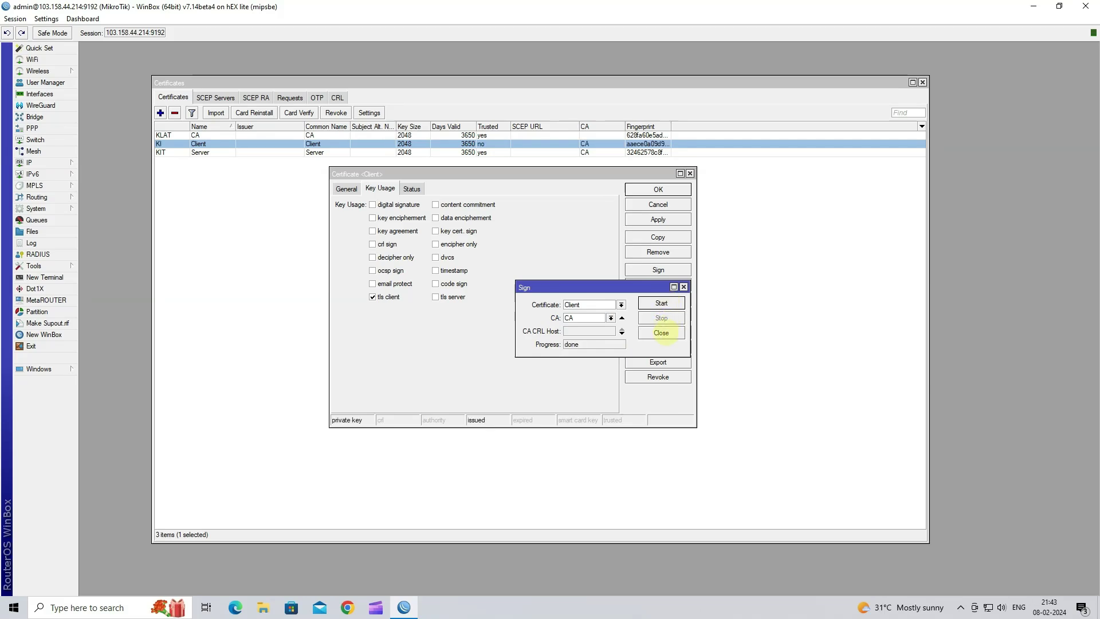
left_click(661, 332)
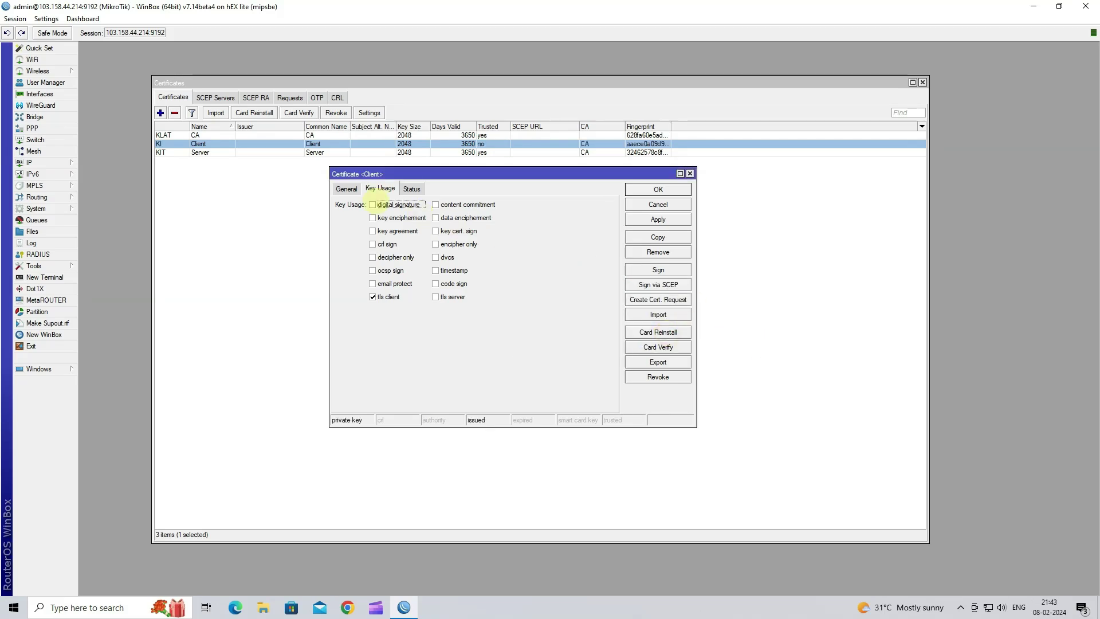
Mark the Client certificate as trusted, save it and close the certificate list
left_click(346, 188)
left_click(401, 404)
left_click(657, 219)
left_click(658, 189)
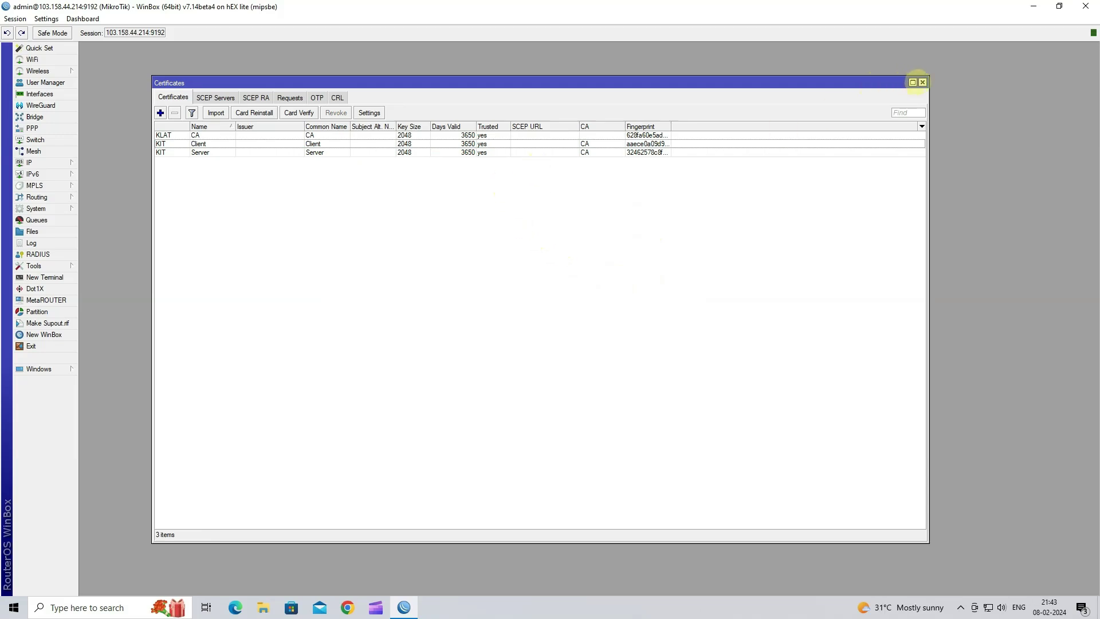
left_click(923, 82)
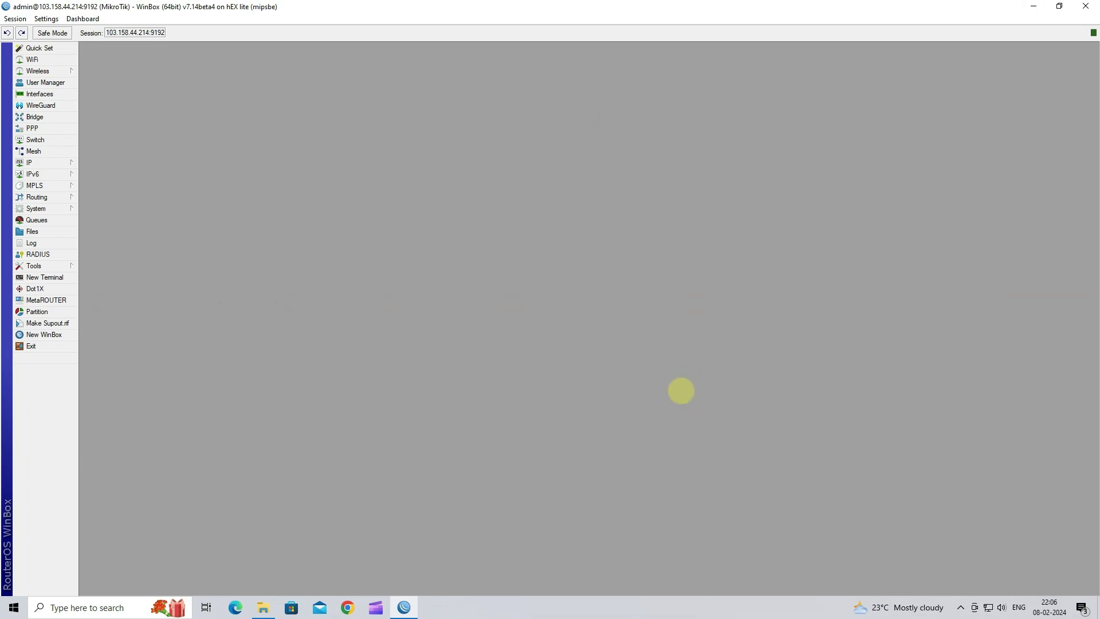
Export the CA certificate in PEM format with the file name CA
left_click(50, 210)
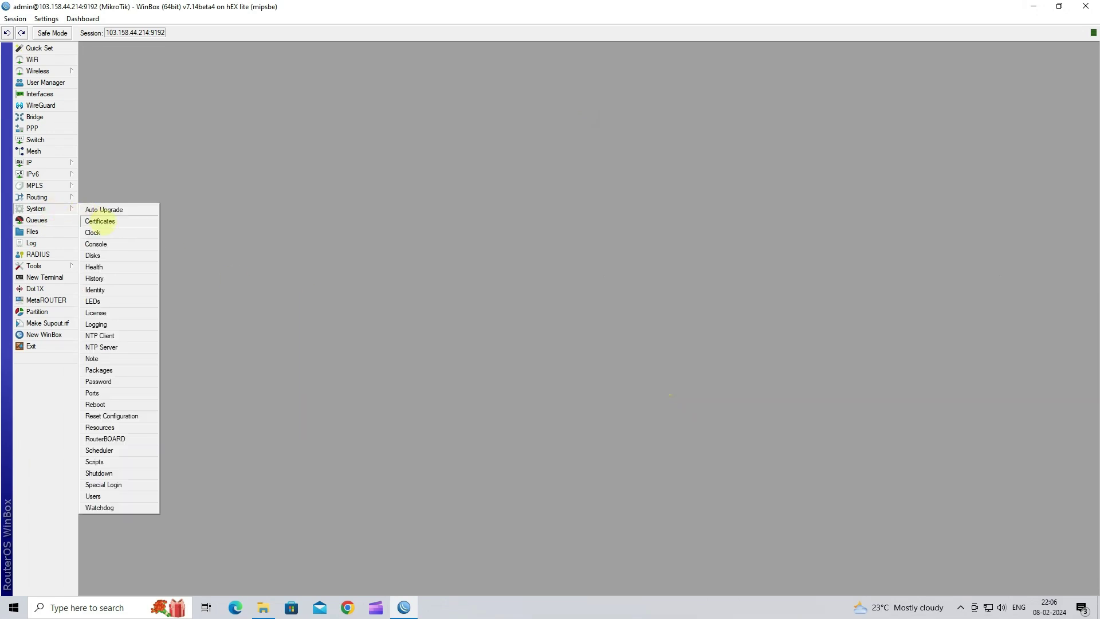
left_click(105, 223)
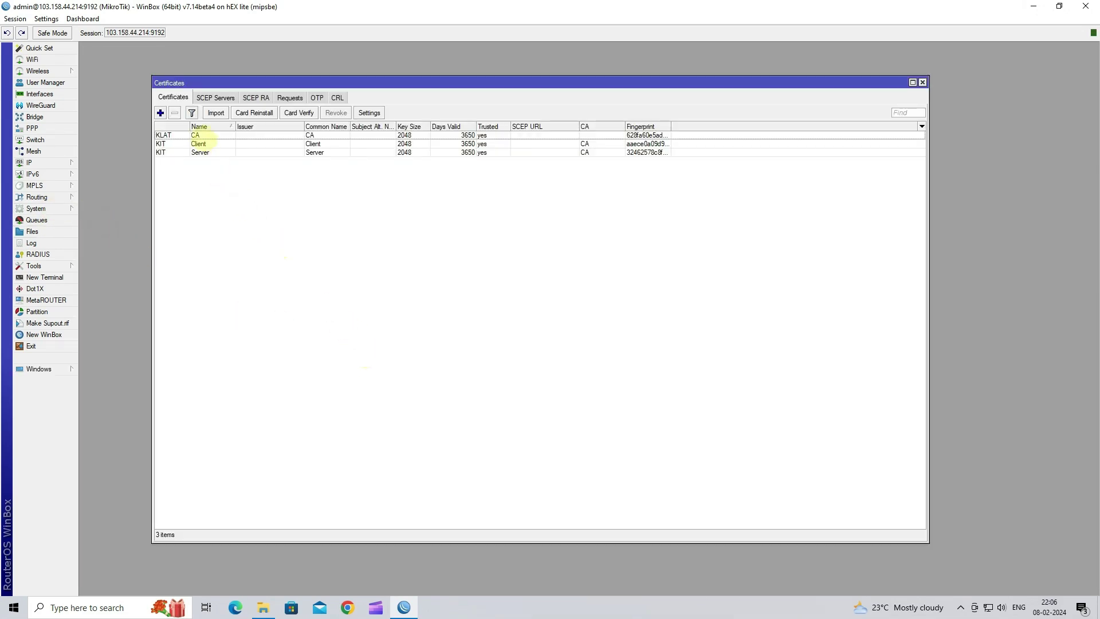
double_click(205, 136)
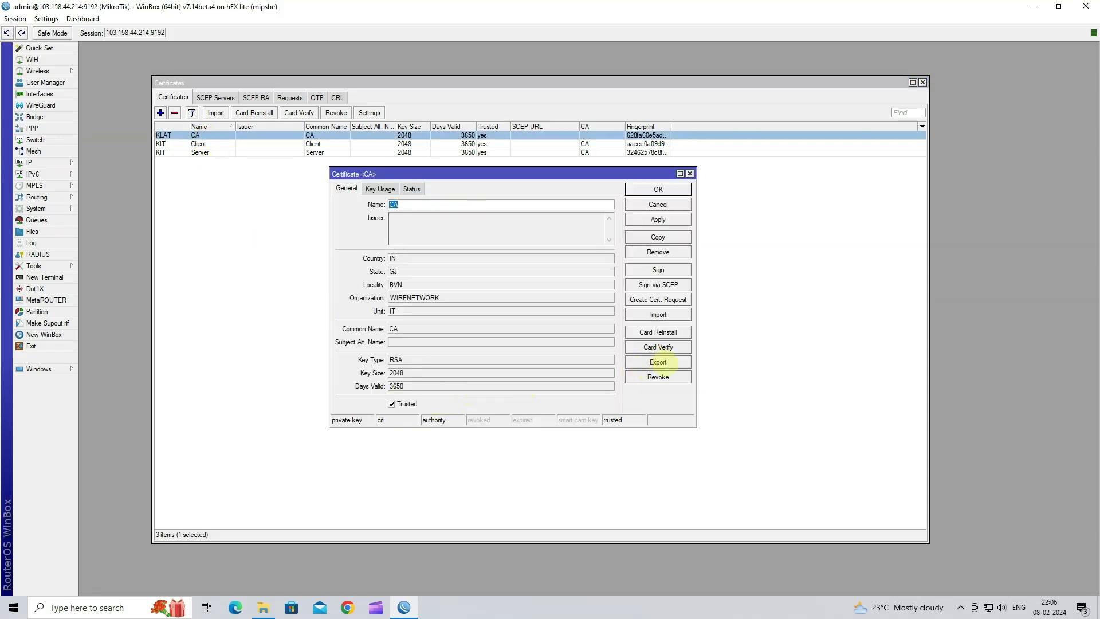
left_click(665, 362)
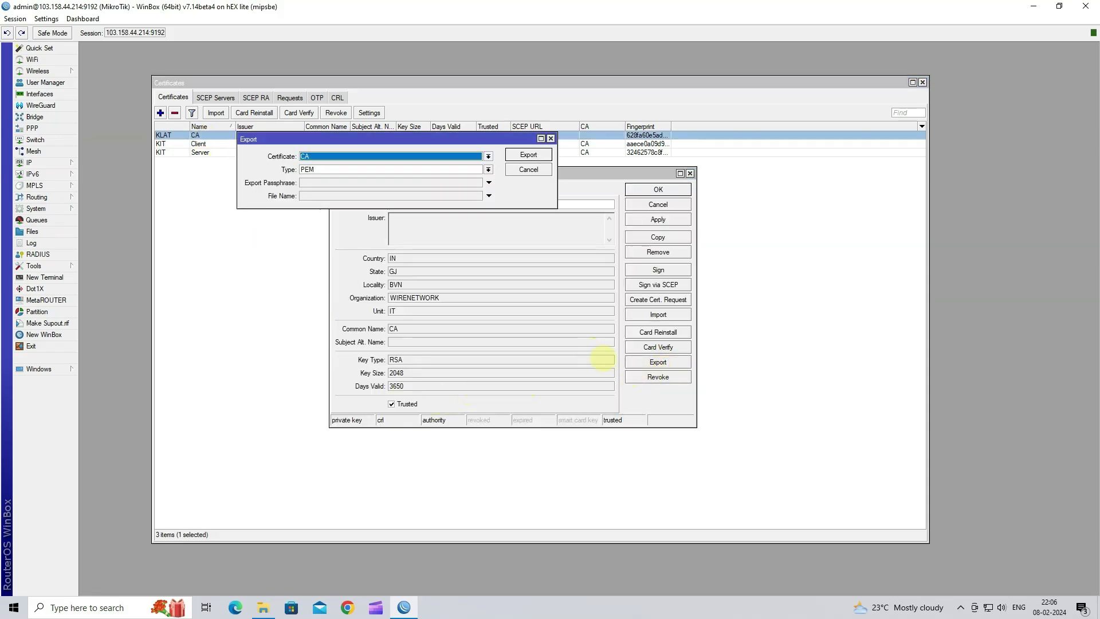
left_click(319, 156)
left_click(311, 164)
left_click(326, 195)
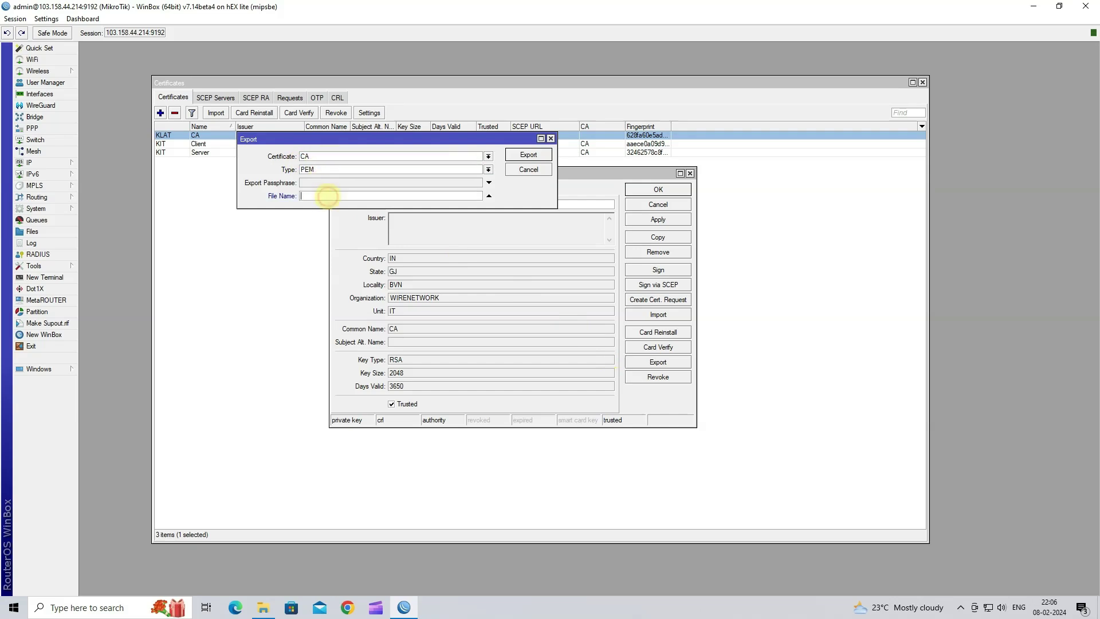
type("CA")
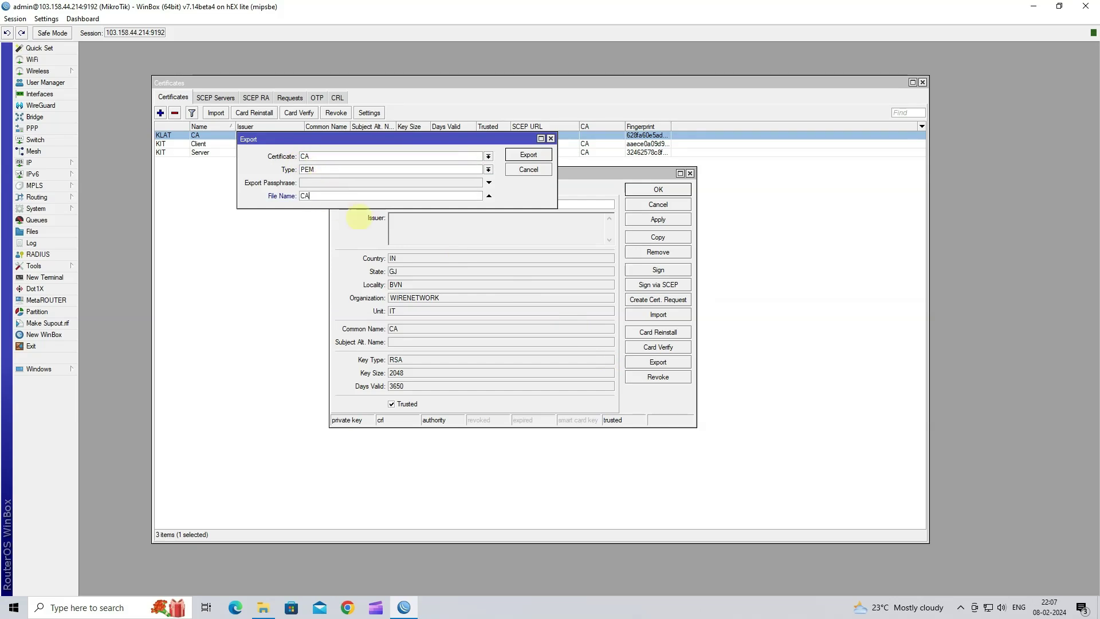
left_click(529, 154)
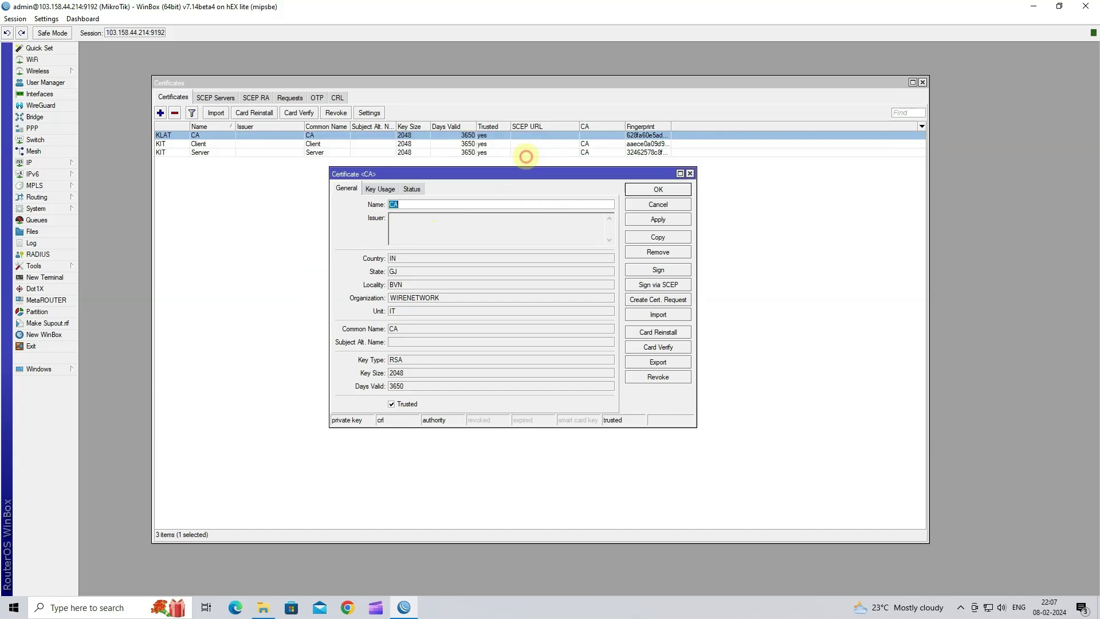
left_click(657, 204)
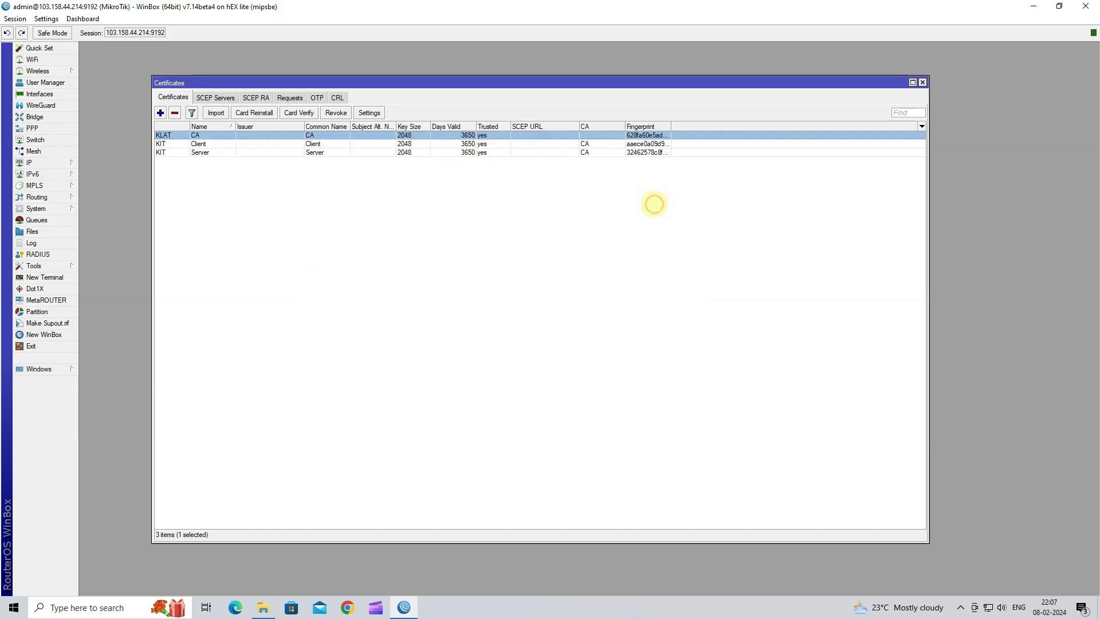
Export the Client certificate in PEM format with an export passphrase and the file name Client, and close the certificate list
double_click(201, 144)
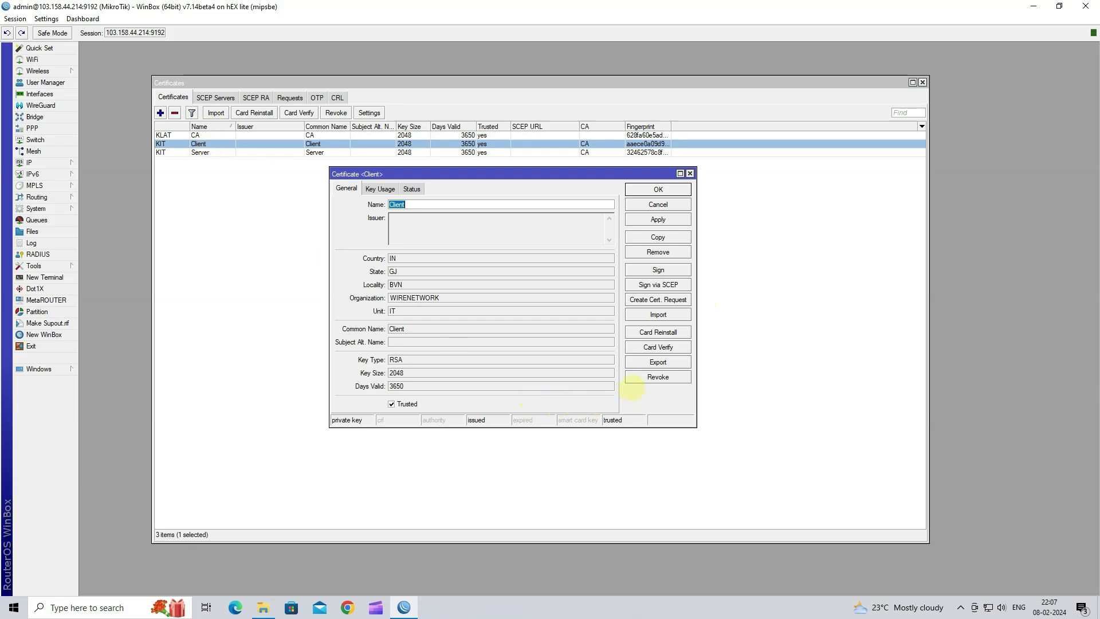
left_click(640, 367)
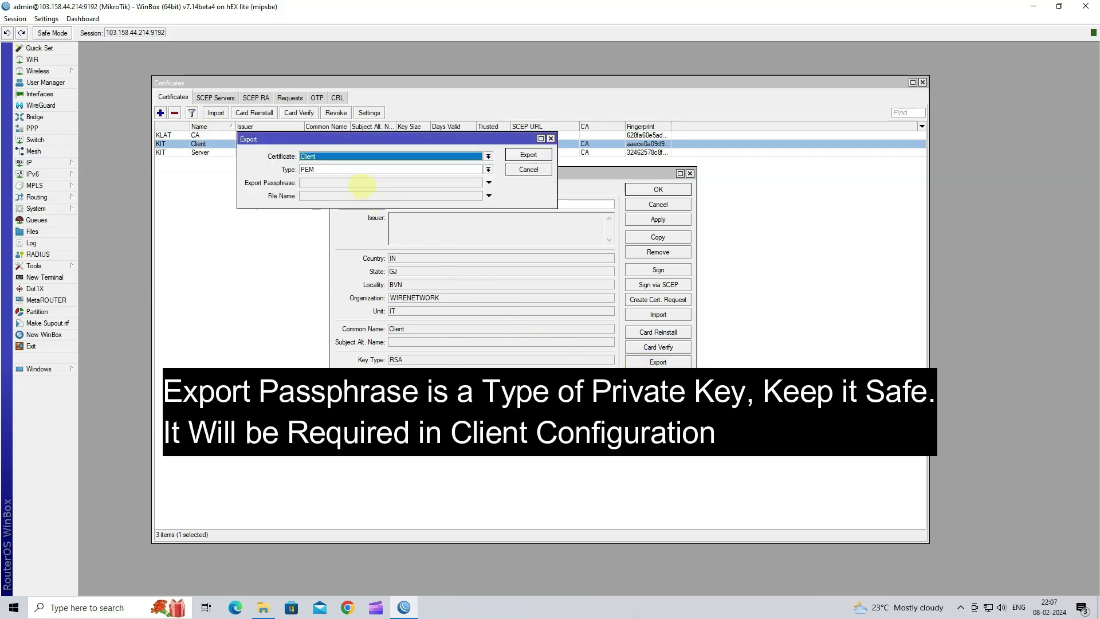
left_click(361, 183)
type("1")
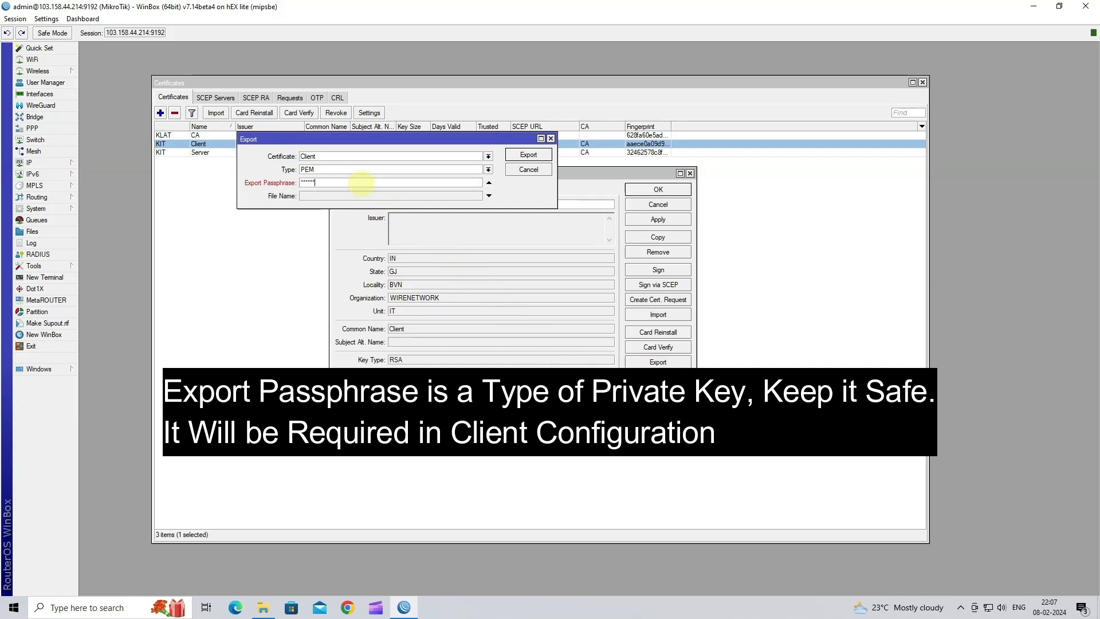
left_click(351, 196)
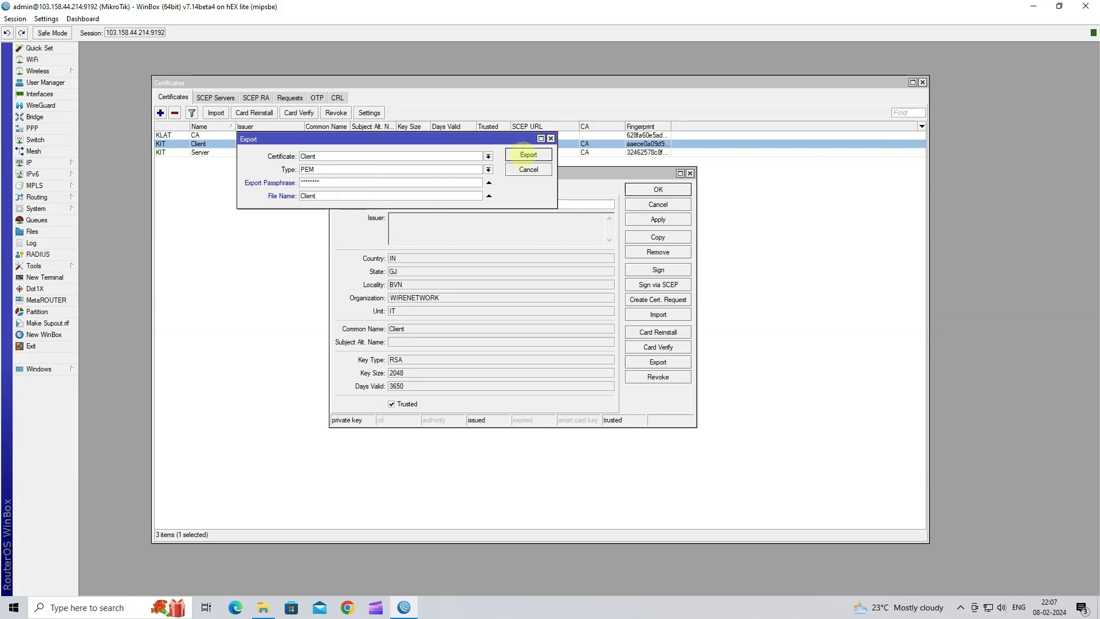
left_click(528, 154)
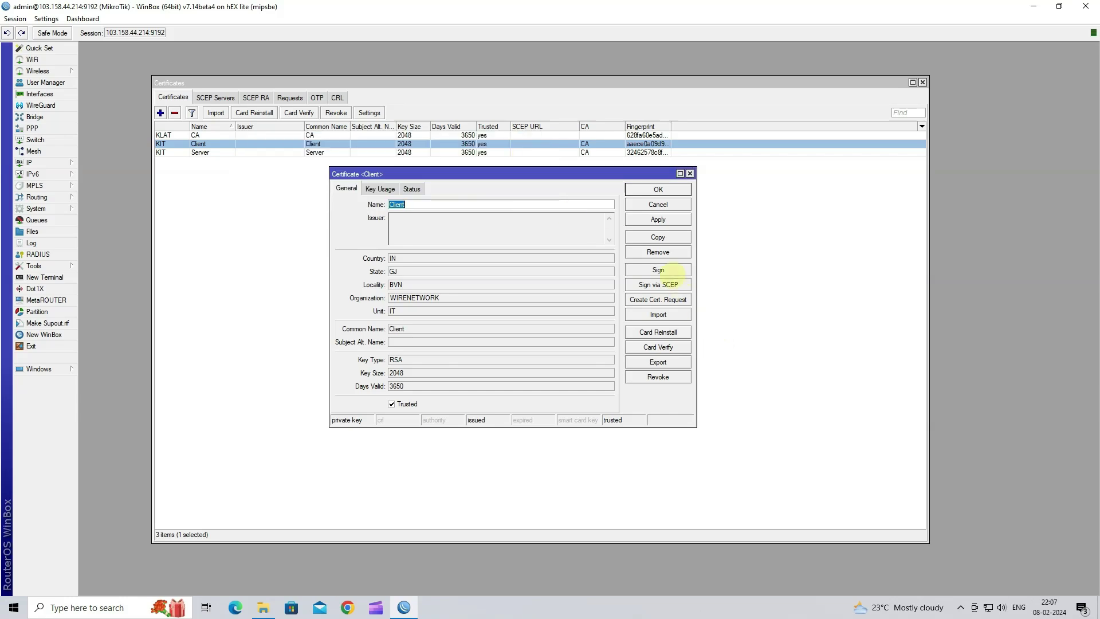
left_click(657, 204)
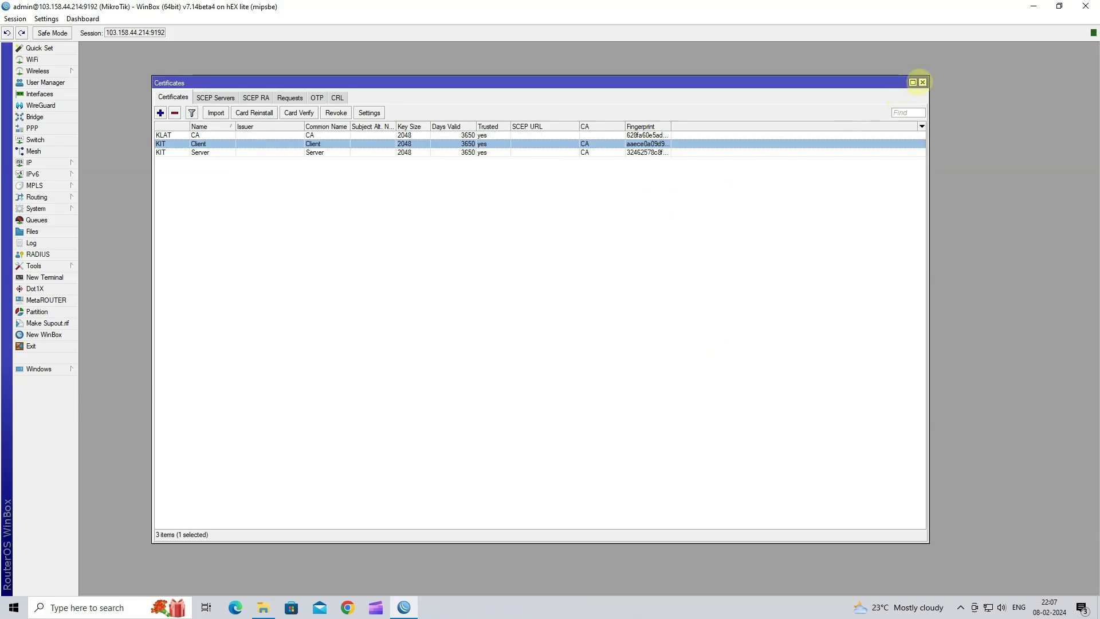
left_click(923, 82)
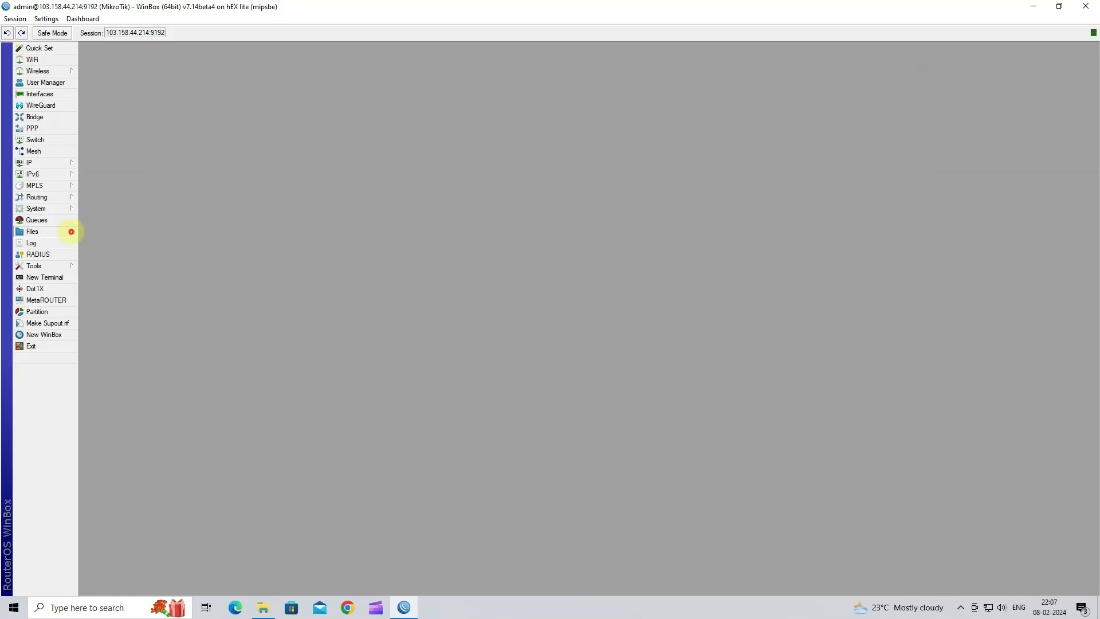
Check the router's file list for the exported CA and Client certificate and key files
left_click(74, 232)
left_click_drag(460, 135, 463, 250)
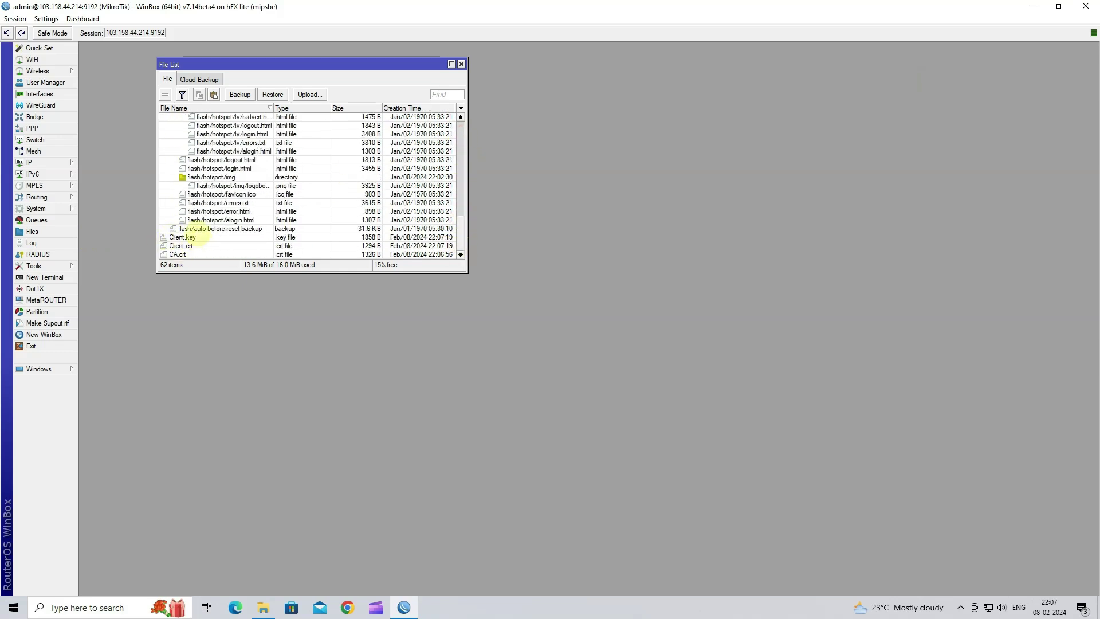
left_click(191, 236)
left_click(206, 254)
left_click(212, 245)
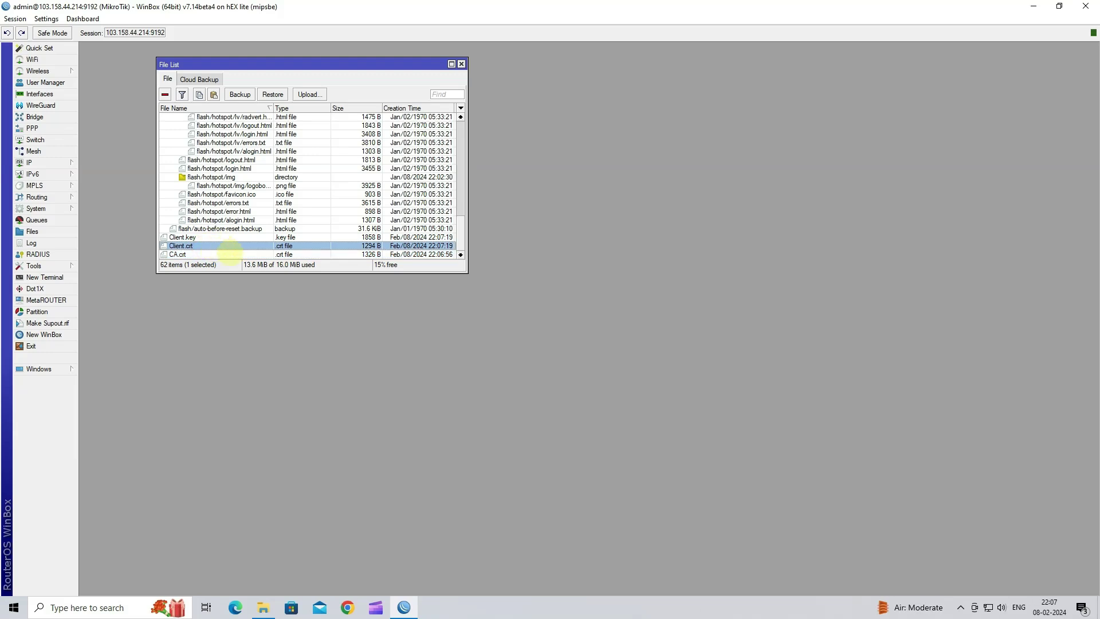
left_click(461, 63)
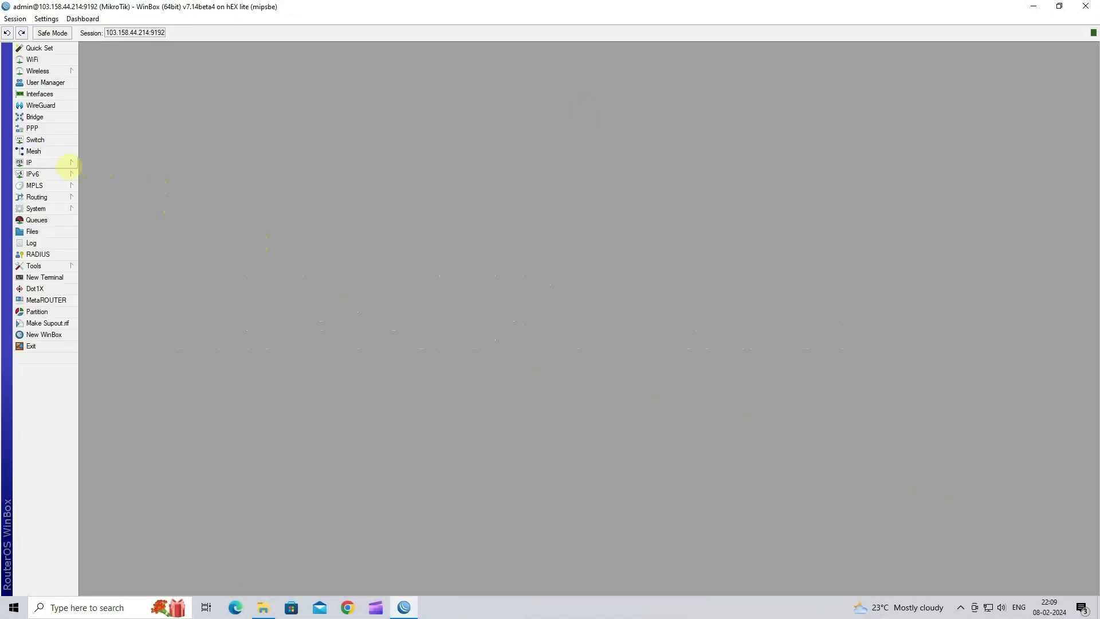
Create an IP pool named OVPN-POOL with the address range 10.110.1.2-10.110.1.254 and apply it
left_click(64, 164)
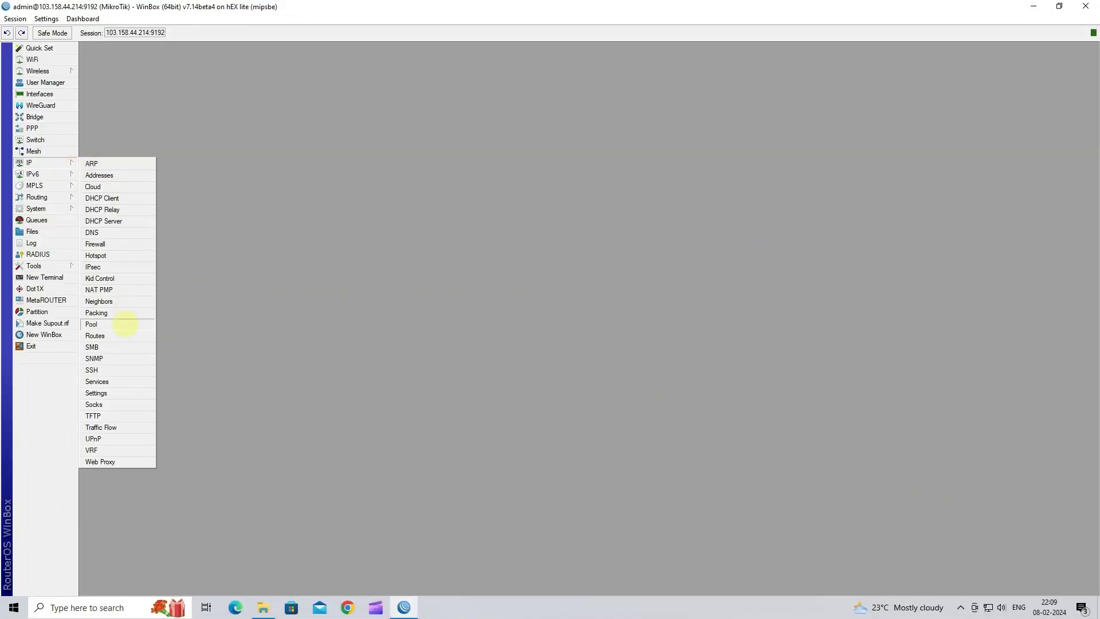
left_click(124, 324)
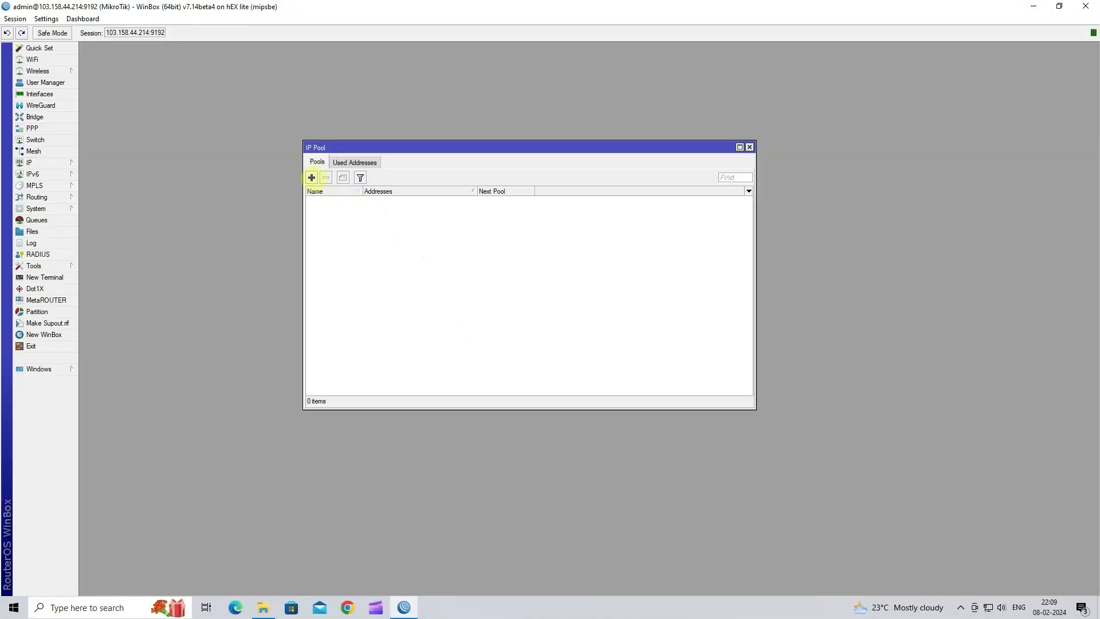
left_click(311, 177)
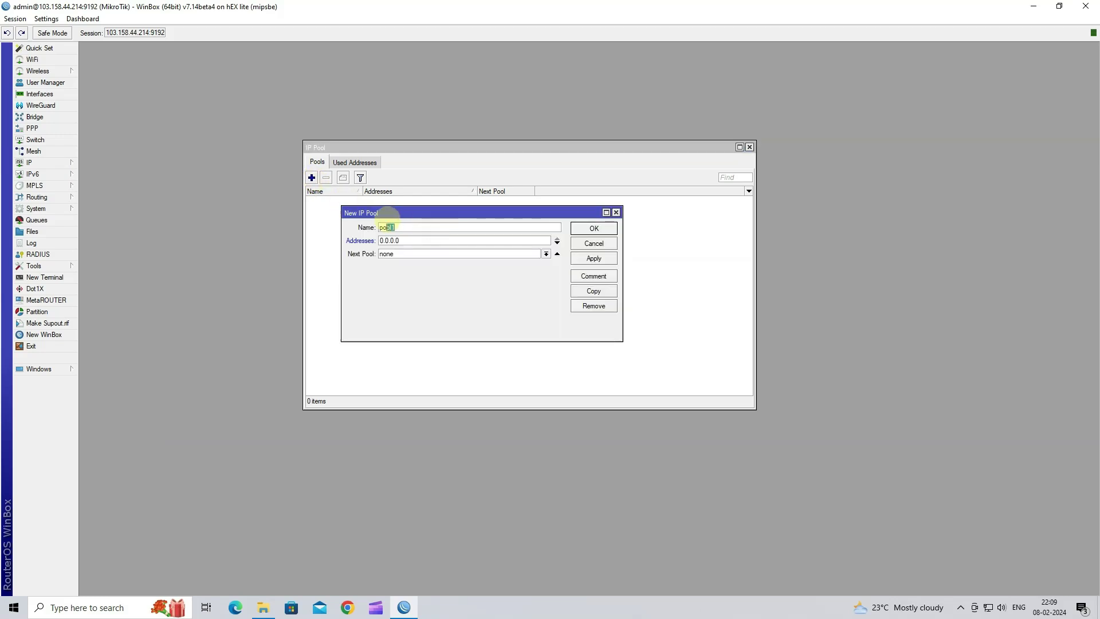
type("OVPN-POOL")
double_click(417, 241)
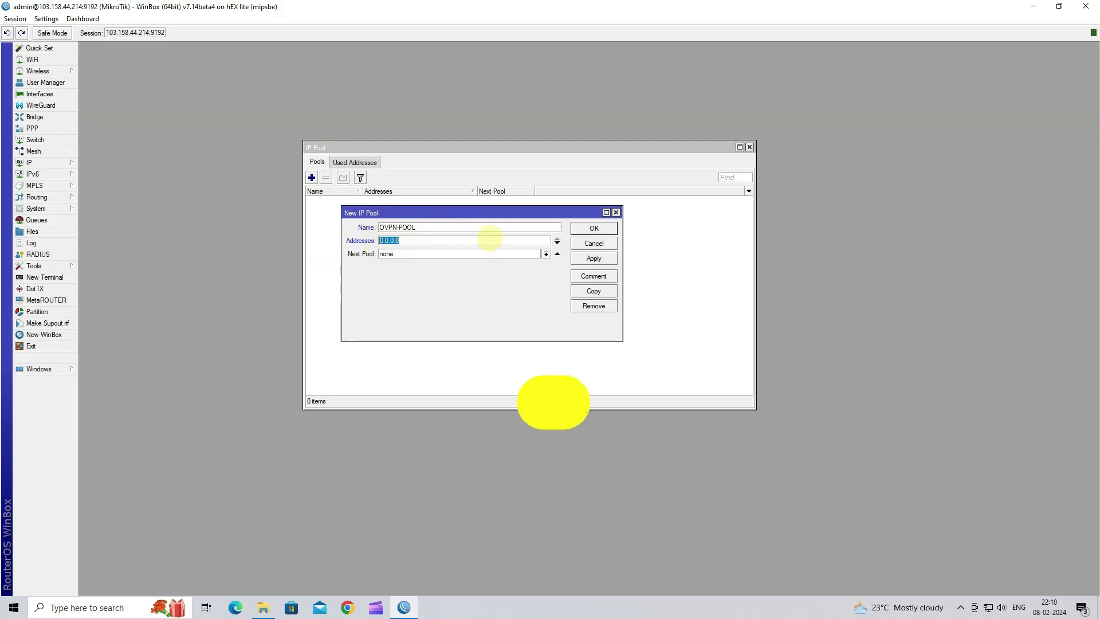
type("10.11")
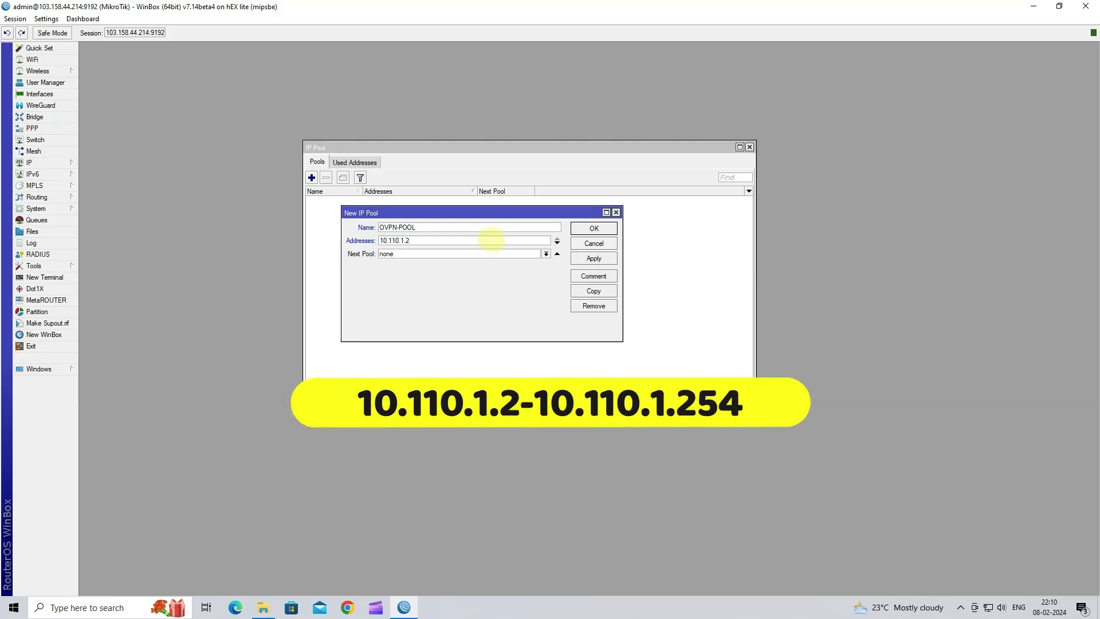
type("0.1.2-10.110.1.254")
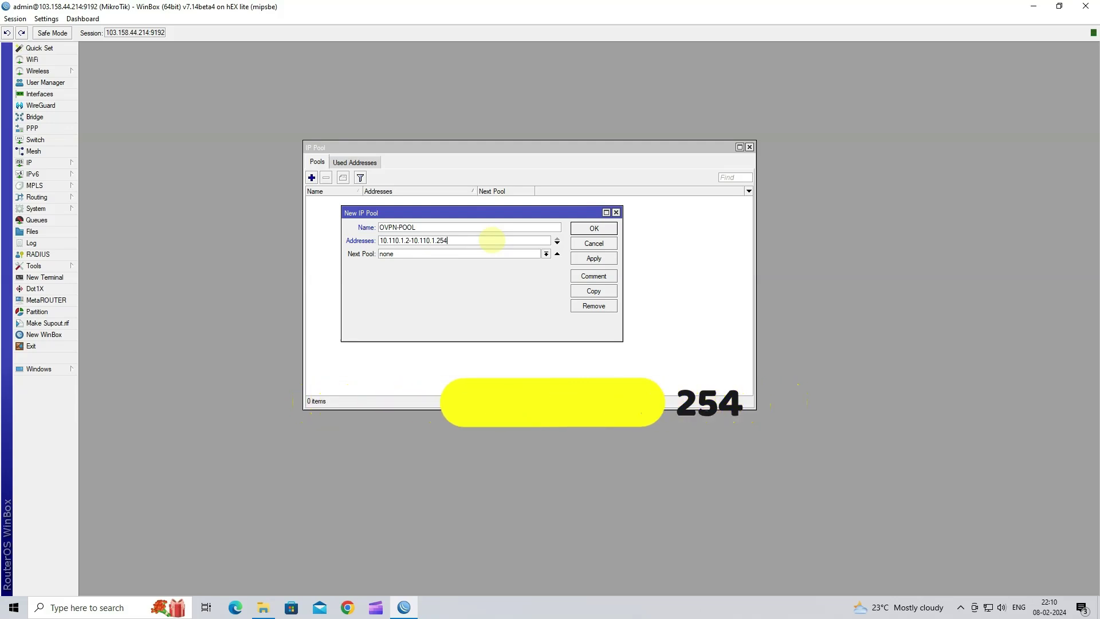
left_click(490, 251)
left_click(490, 251)
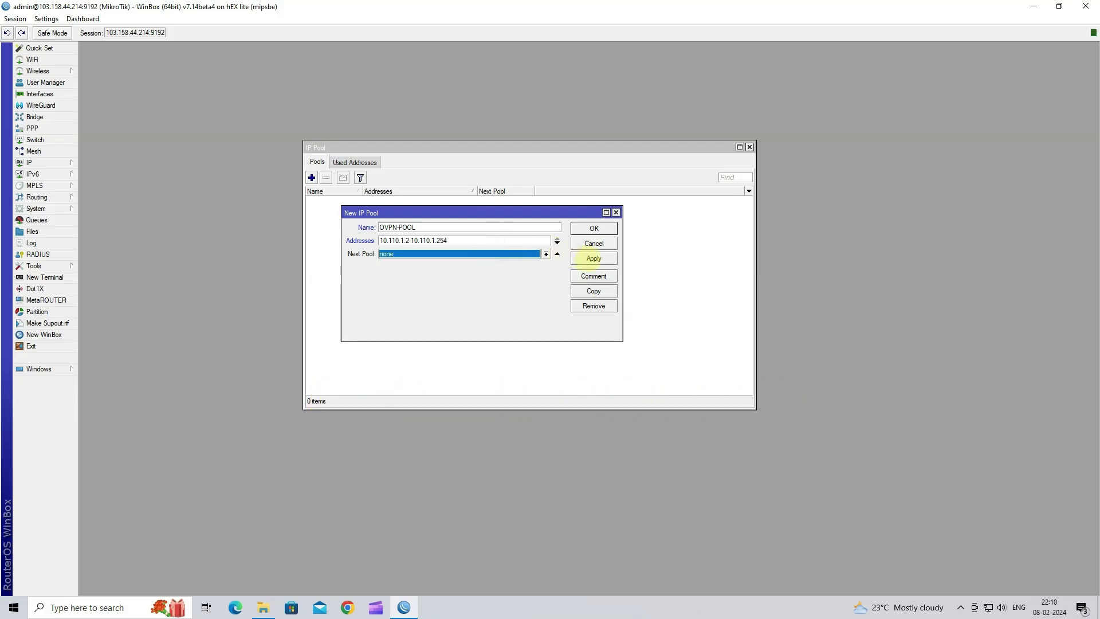
left_click(593, 258)
Add the comment OVPN POOL to the new IP pool, save it and close the pool list
left_click(596, 276)
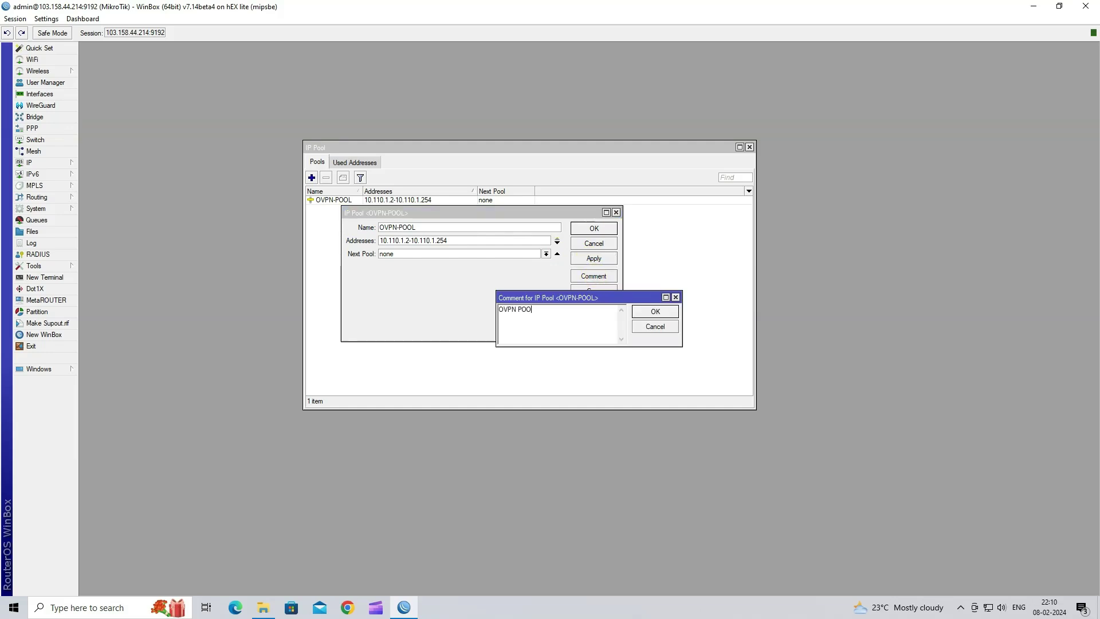
left_click(655, 311)
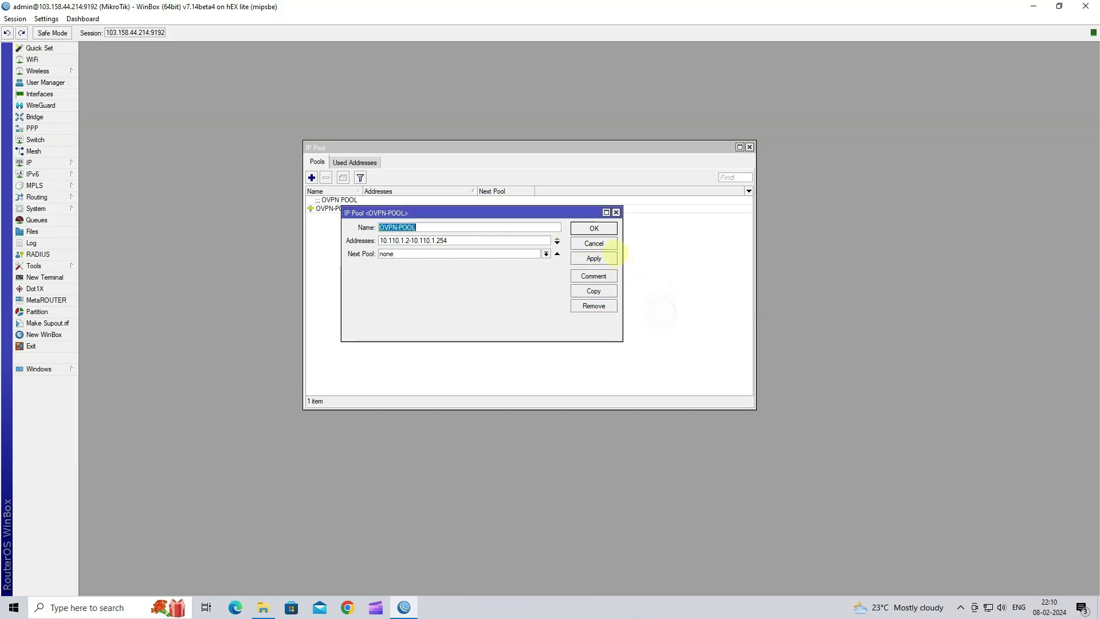
left_click(596, 228)
left_click(441, 208)
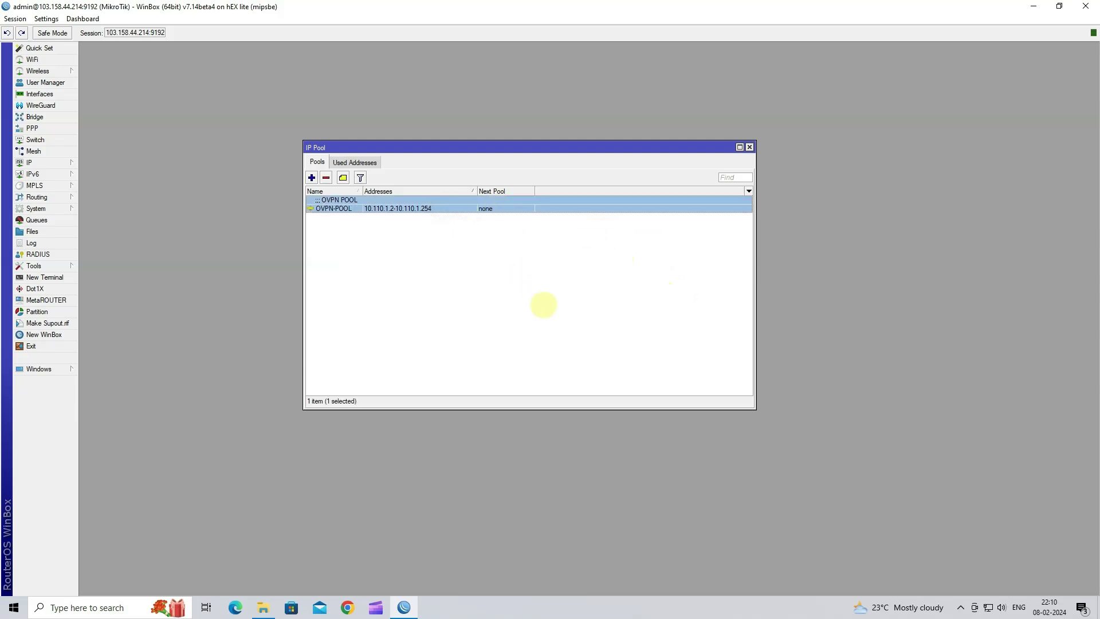
left_click(749, 148)
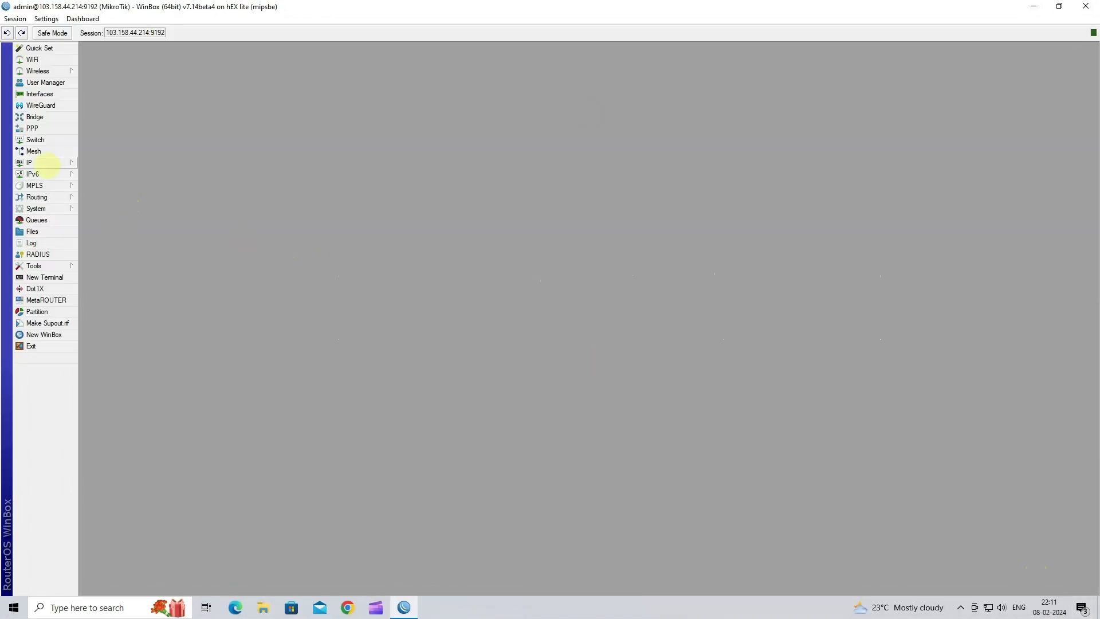
Start a new firewall NAT rule in the srcnat chain with source address 10.110.1.0/24
left_click(45, 164)
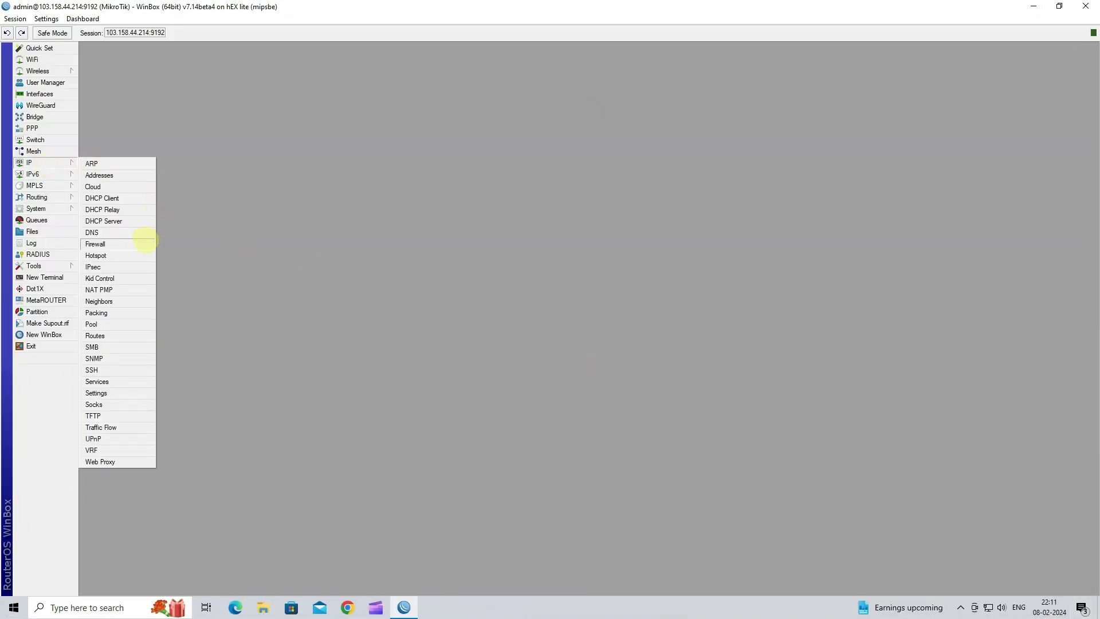
left_click(145, 242)
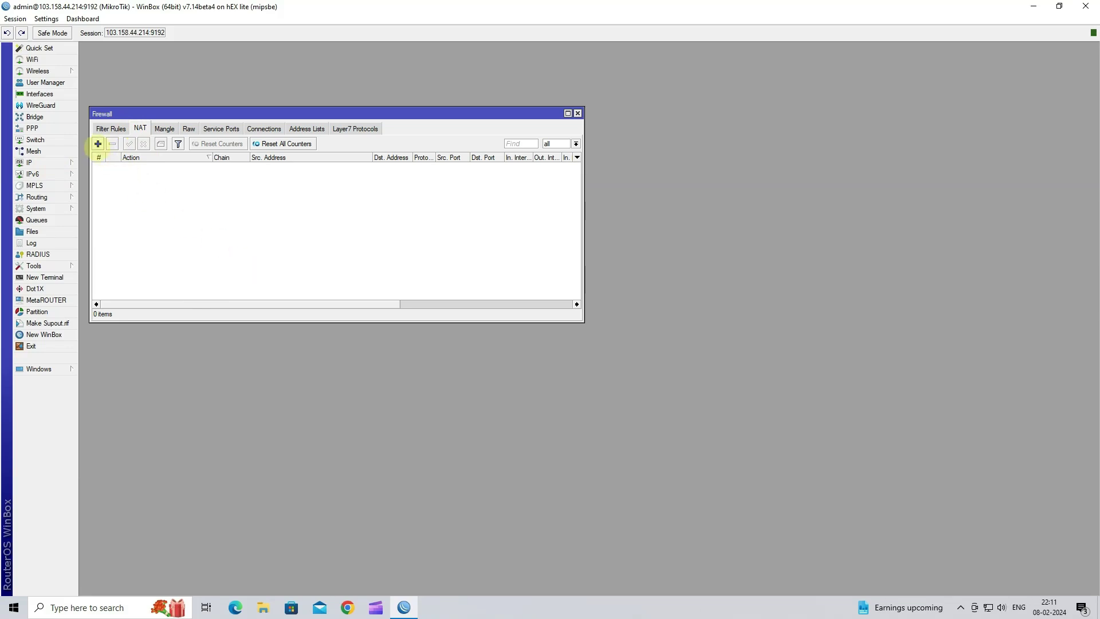
left_click(98, 144)
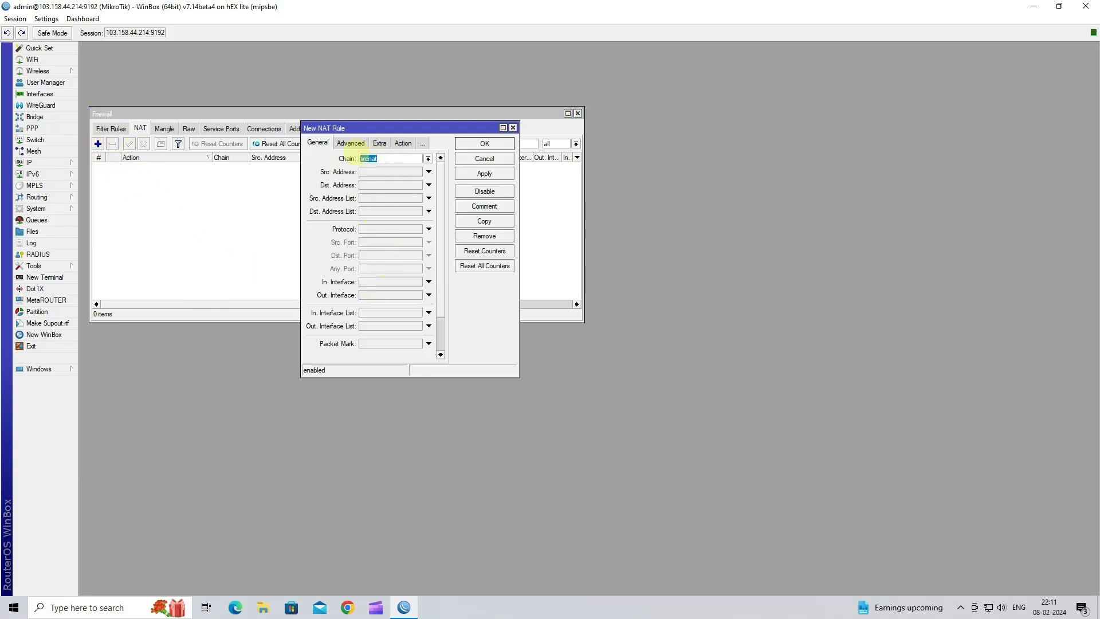
left_click(381, 172)
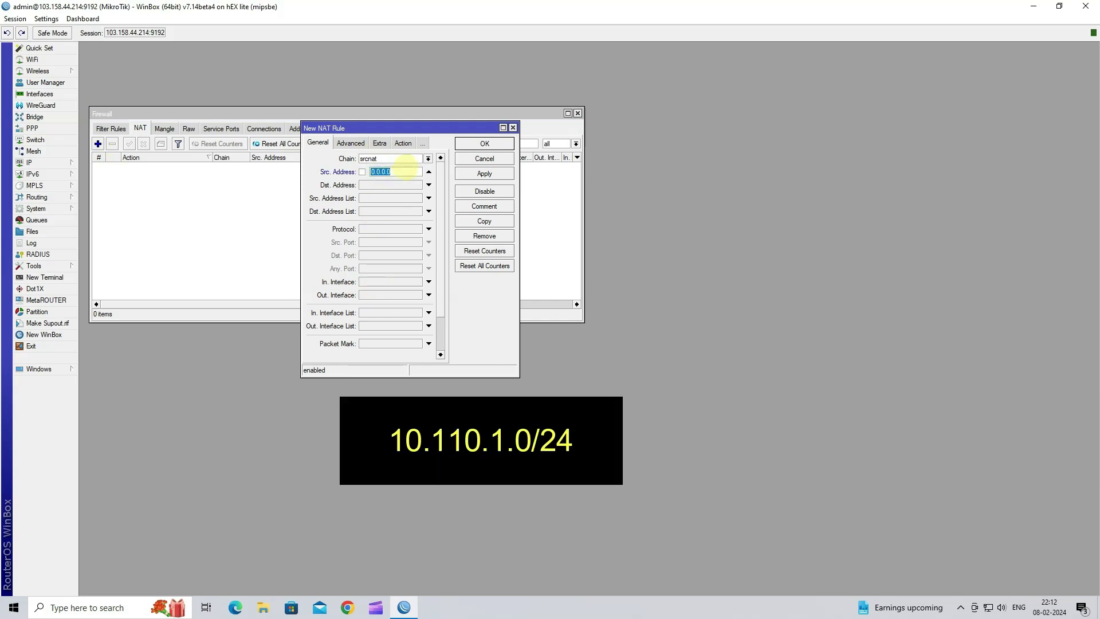
type("10.110.1.0/24")
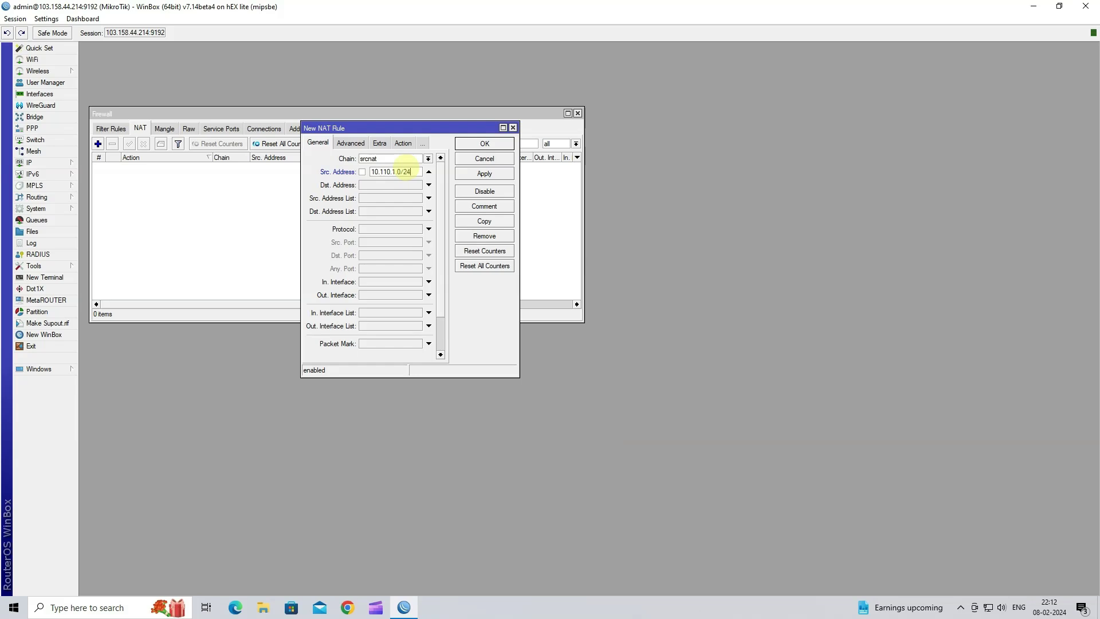
Set the NAT rule's action to masquerade, save the rule and close the firewall window
left_click(403, 143)
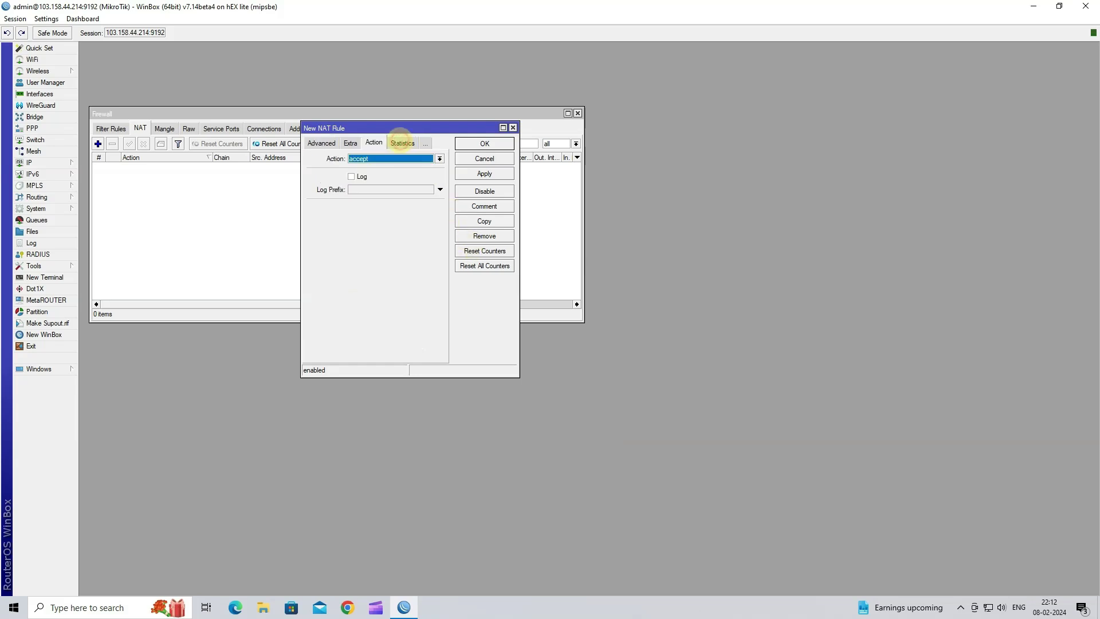
left_click(398, 159)
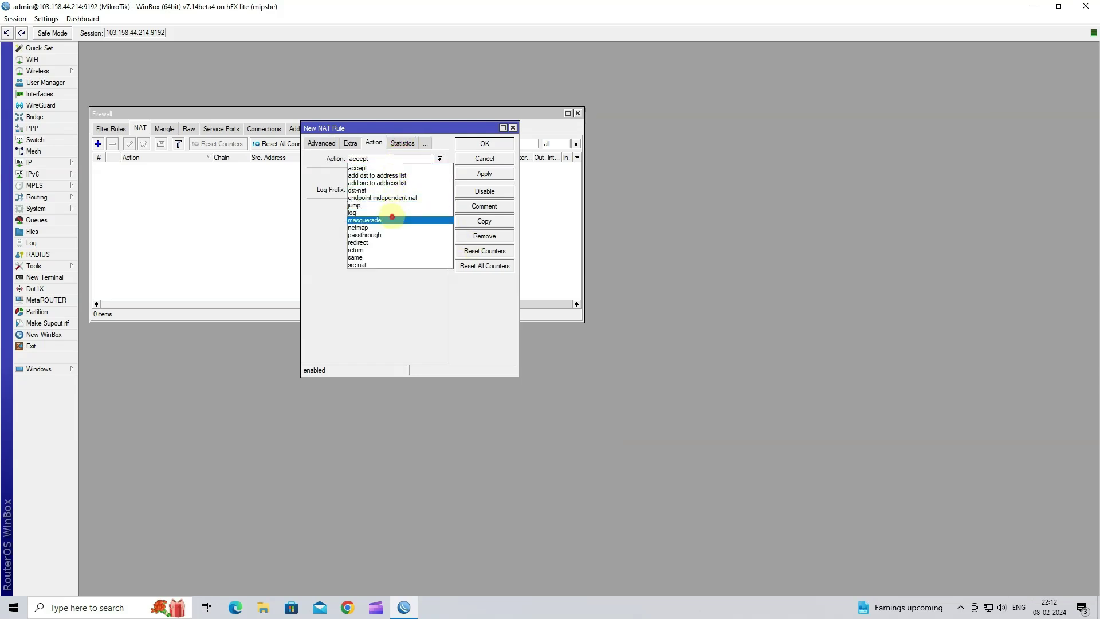
left_click(394, 220)
left_click(495, 174)
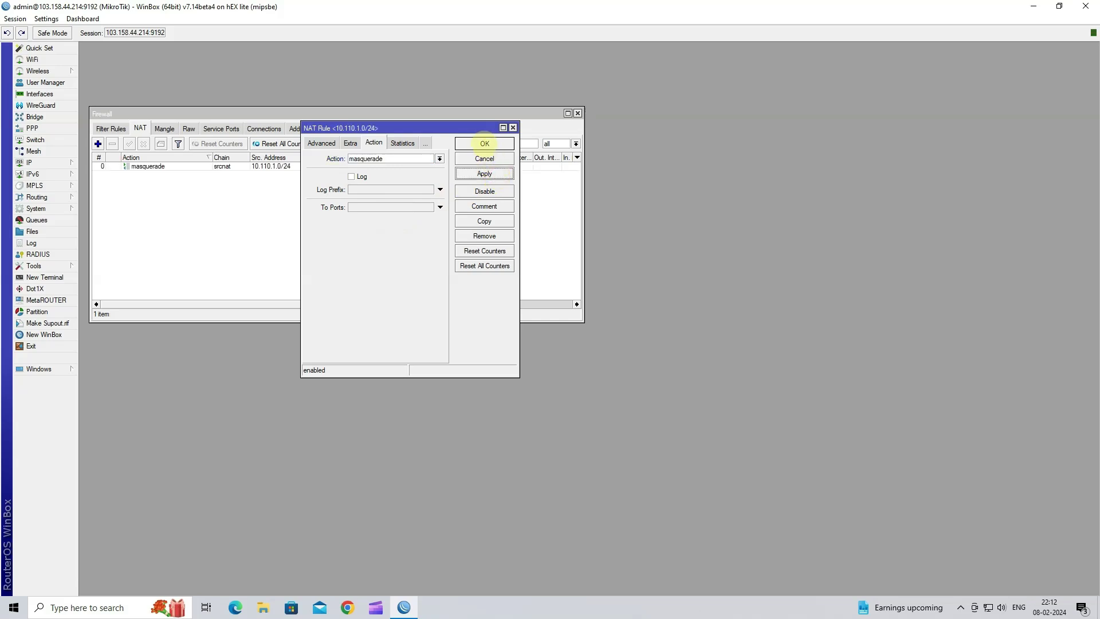
left_click(484, 143)
left_click(333, 168)
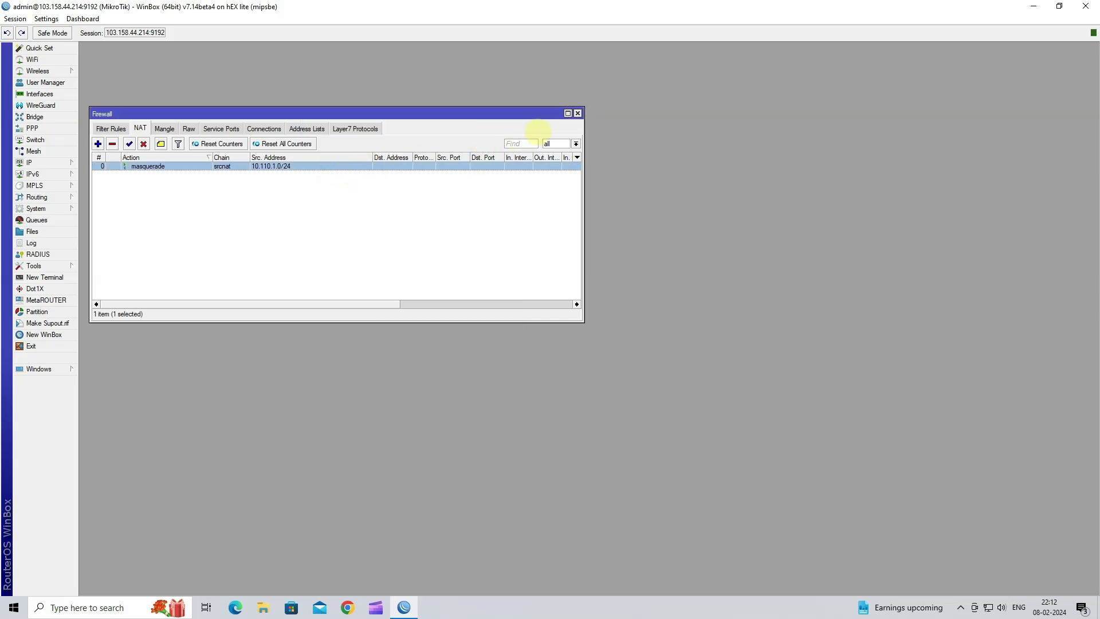
left_click(578, 113)
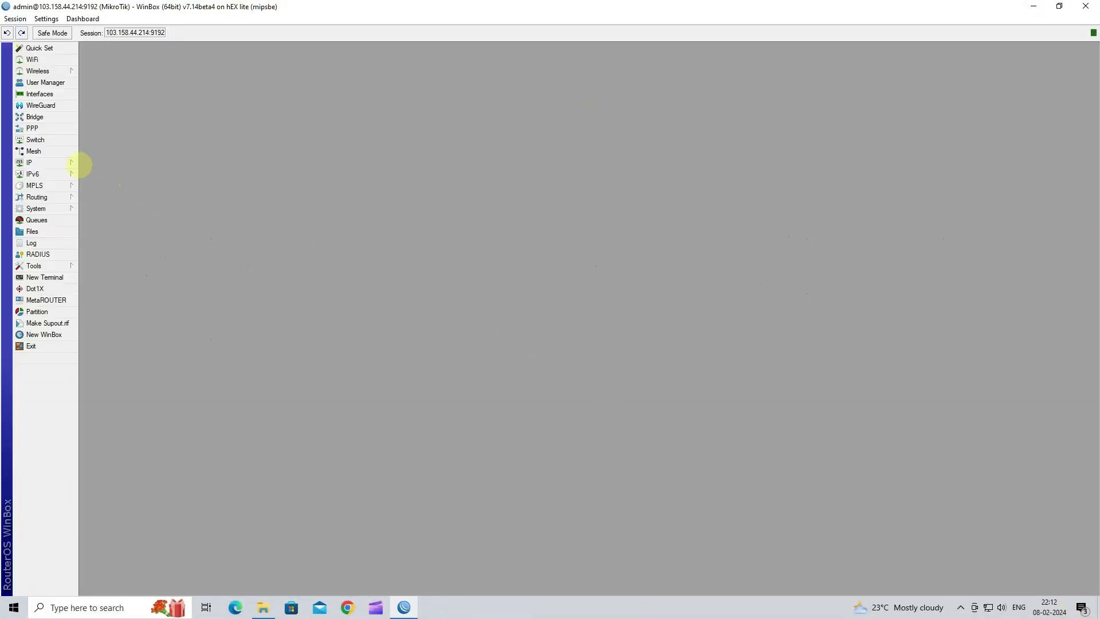
Create and apply a firewall filter rule in the input chain that accepts TCP traffic to destination port 1194
left_click(59, 159)
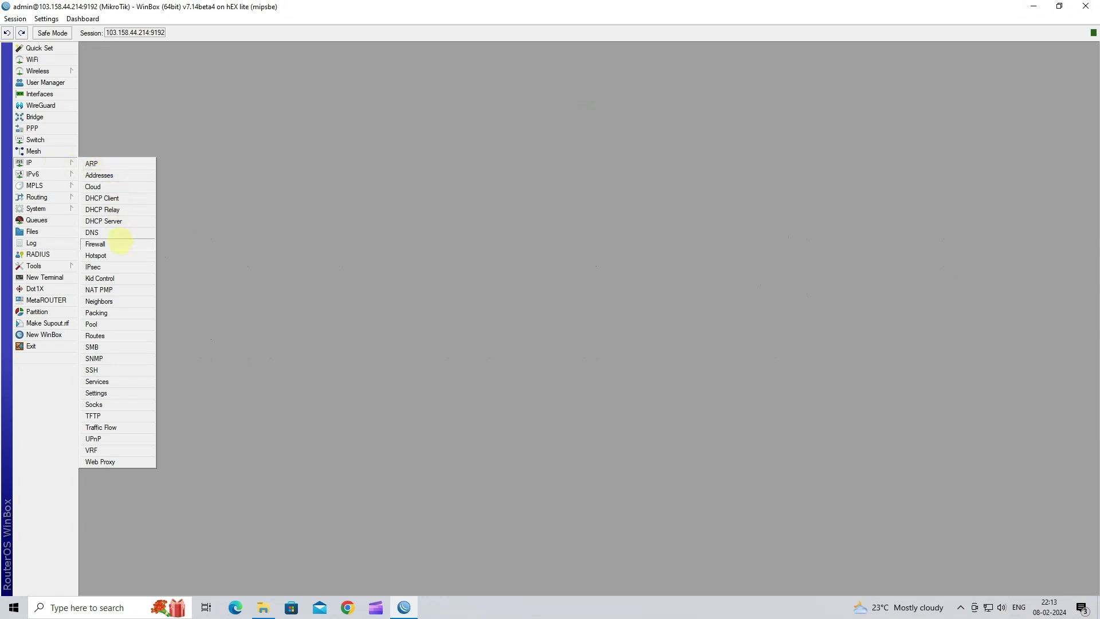
left_click(119, 244)
left_click_drag(329, 114, 538, 184)
left_click(320, 198)
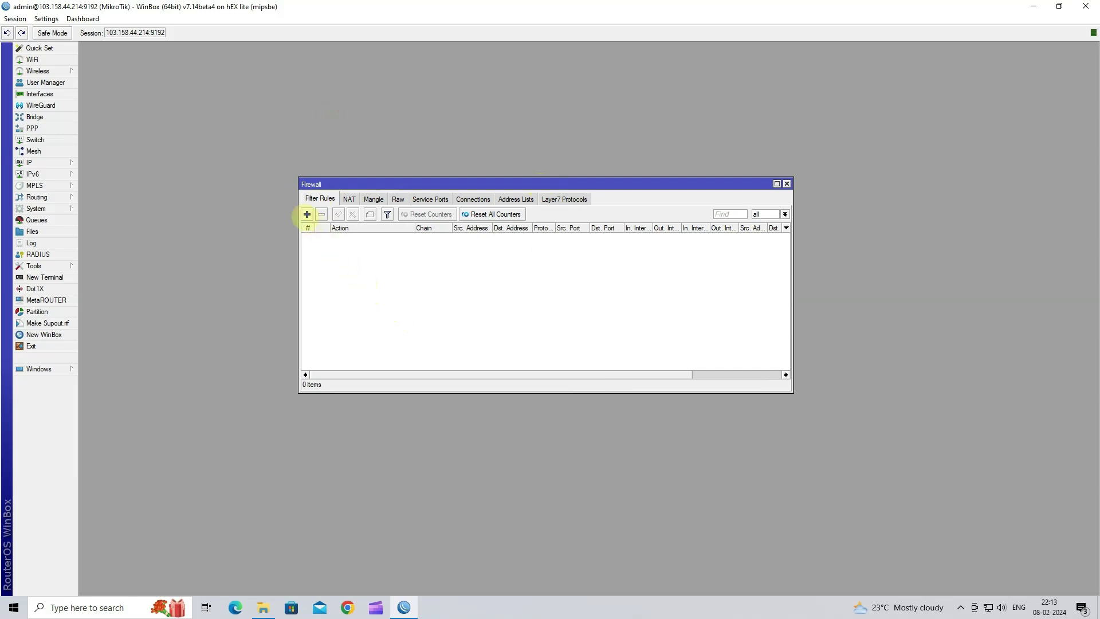
left_click(307, 214)
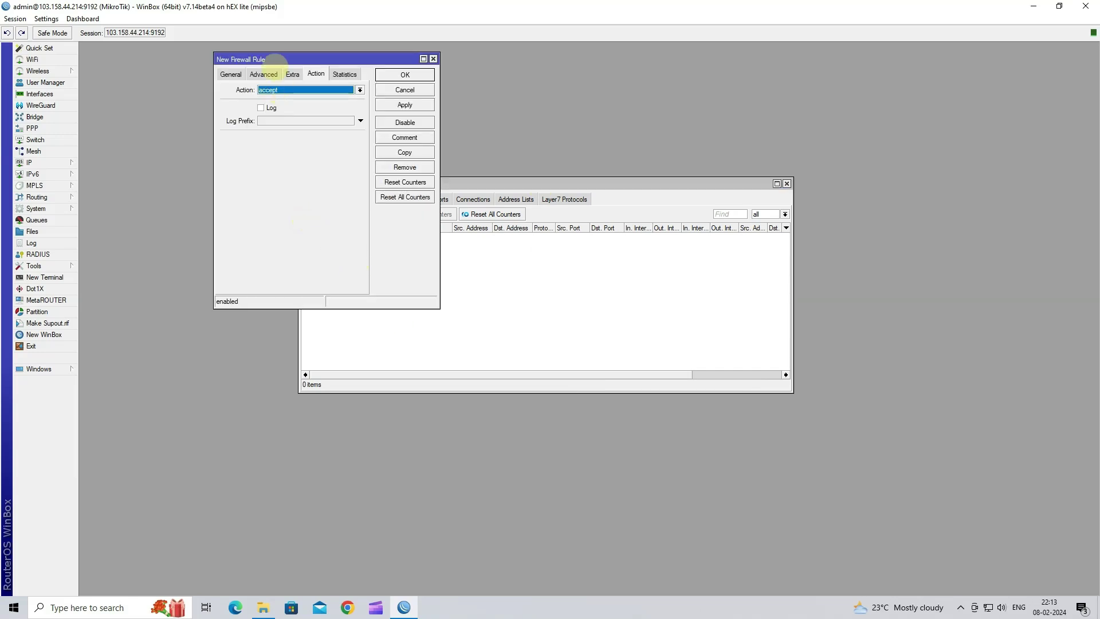
left_click_drag(274, 59, 411, 100)
left_click(367, 114)
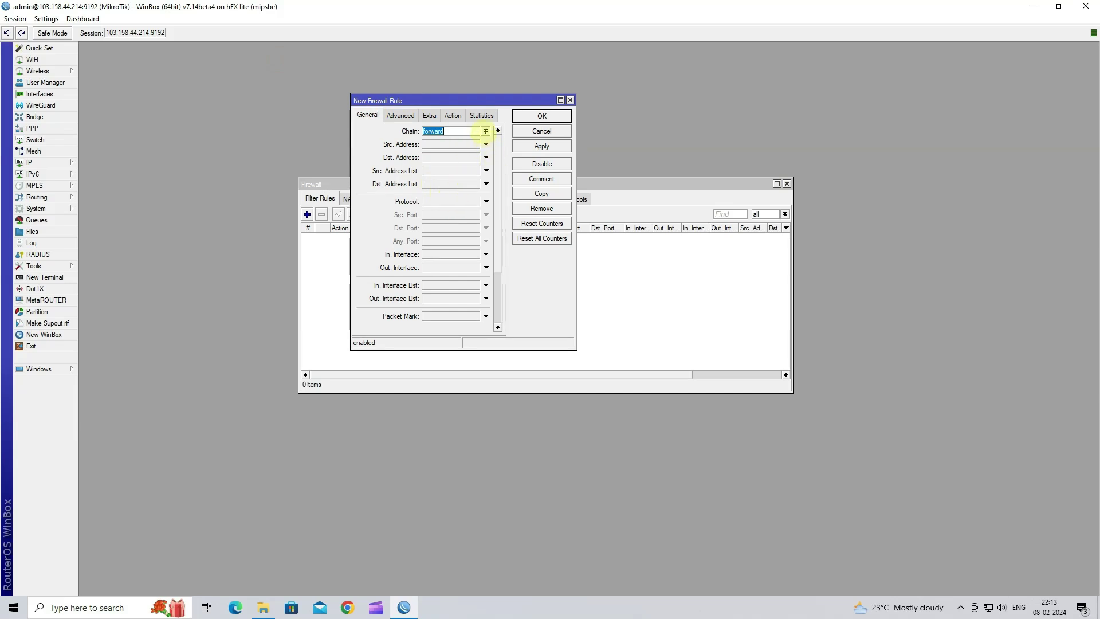
left_click(485, 131)
left_click(475, 145)
left_click(450, 201)
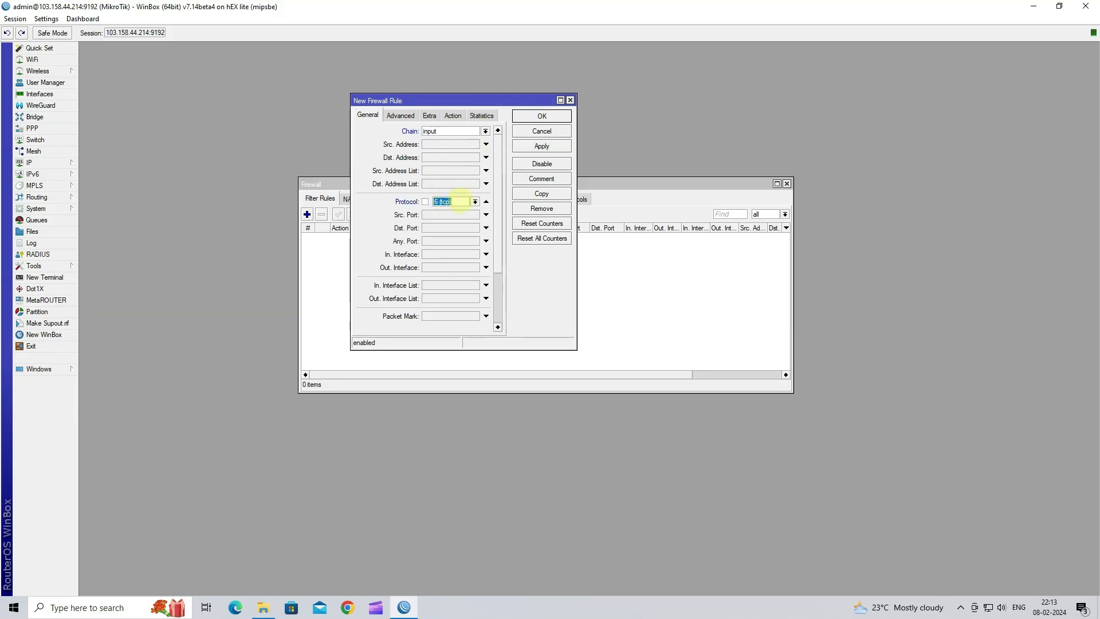
left_click(454, 228)
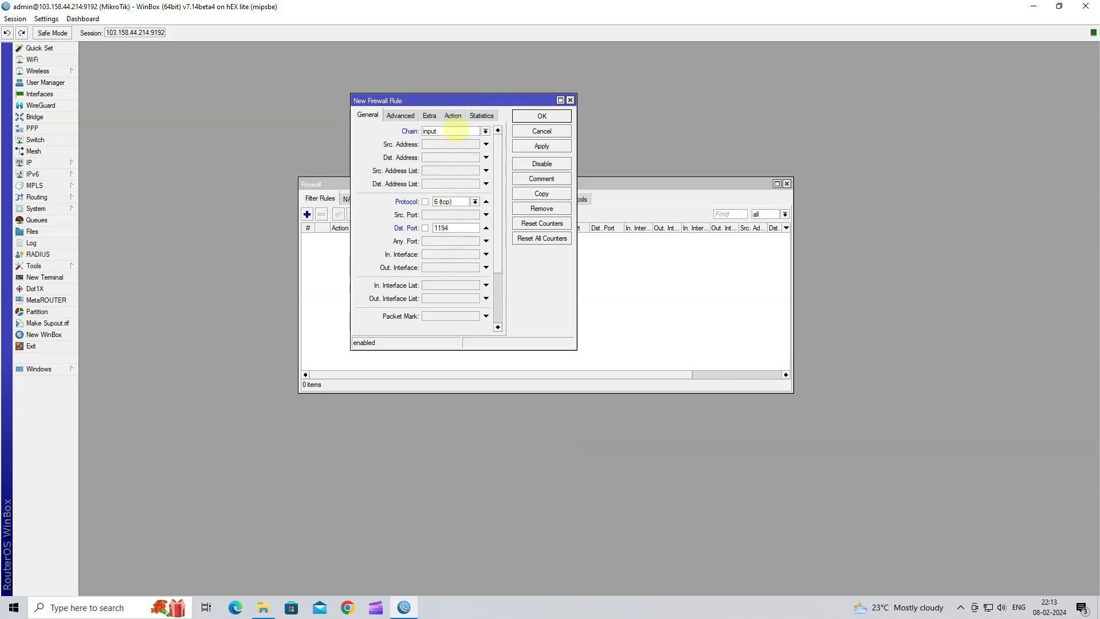
left_click(453, 116)
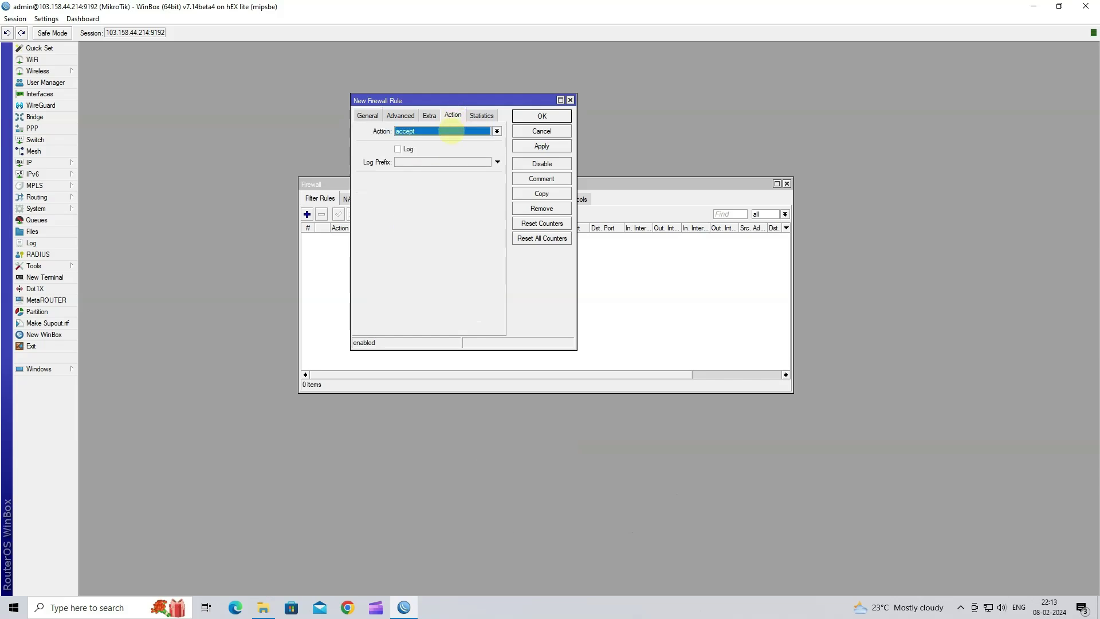
left_click(541, 146)
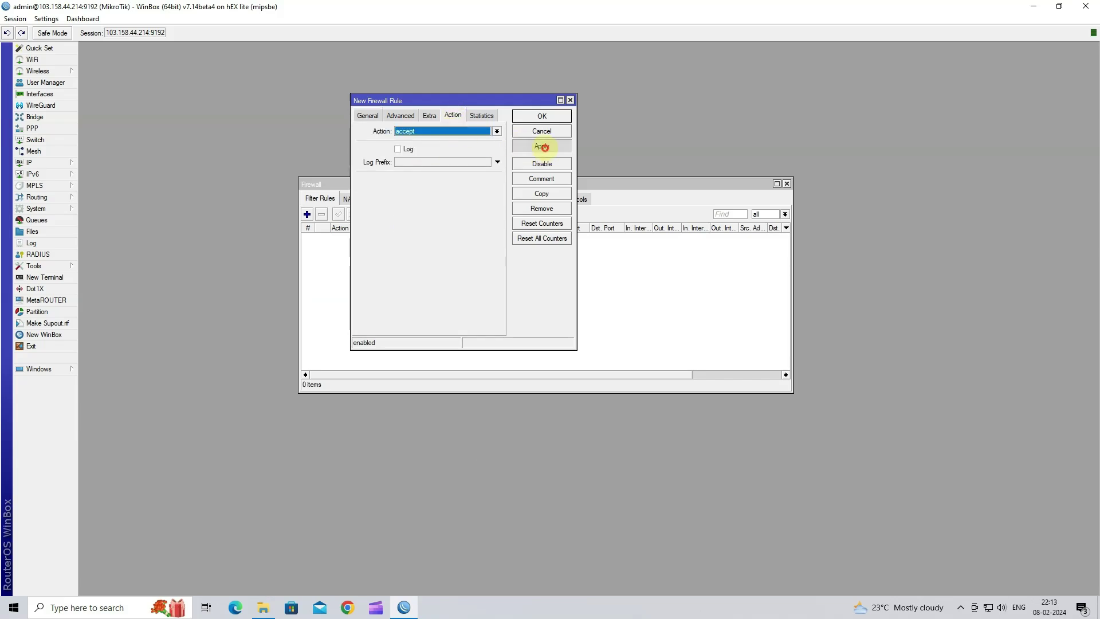
Add the comment OVPN PASS to the port 1194 filter rule, save it and close the firewall window
left_click(551, 178)
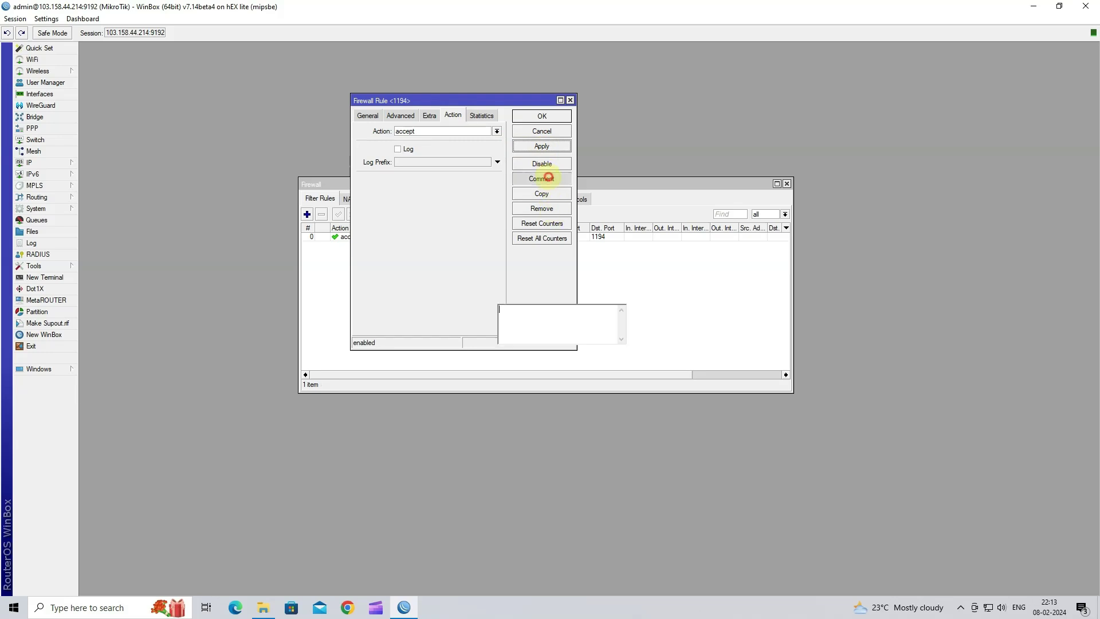
type("OVPN PASS")
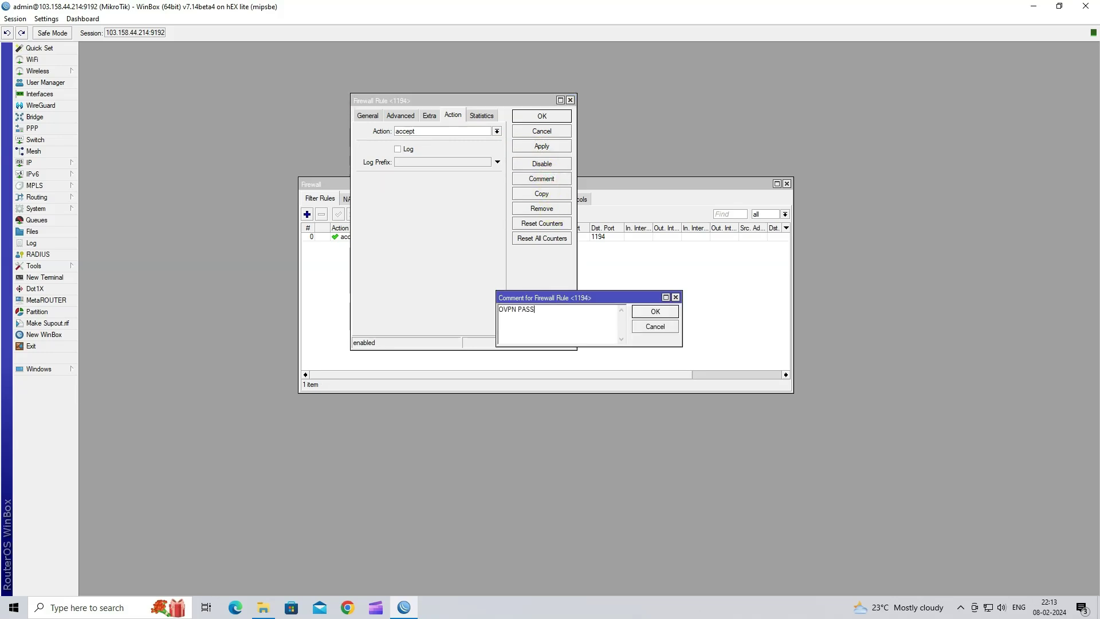
left_click(655, 311)
left_click(541, 116)
left_click(407, 245)
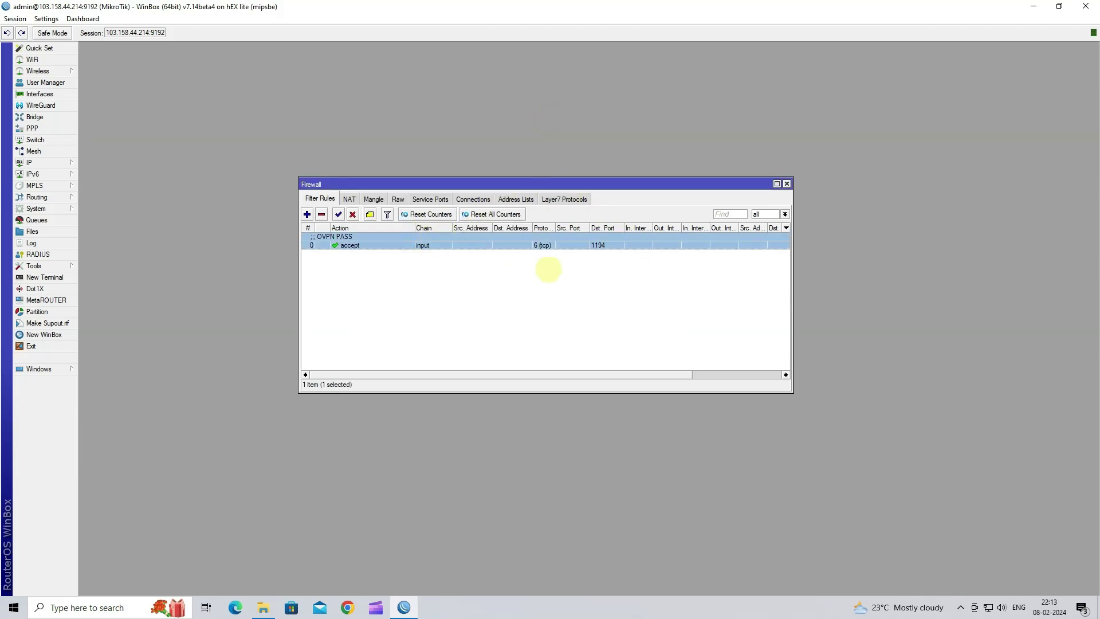
left_click(787, 183)
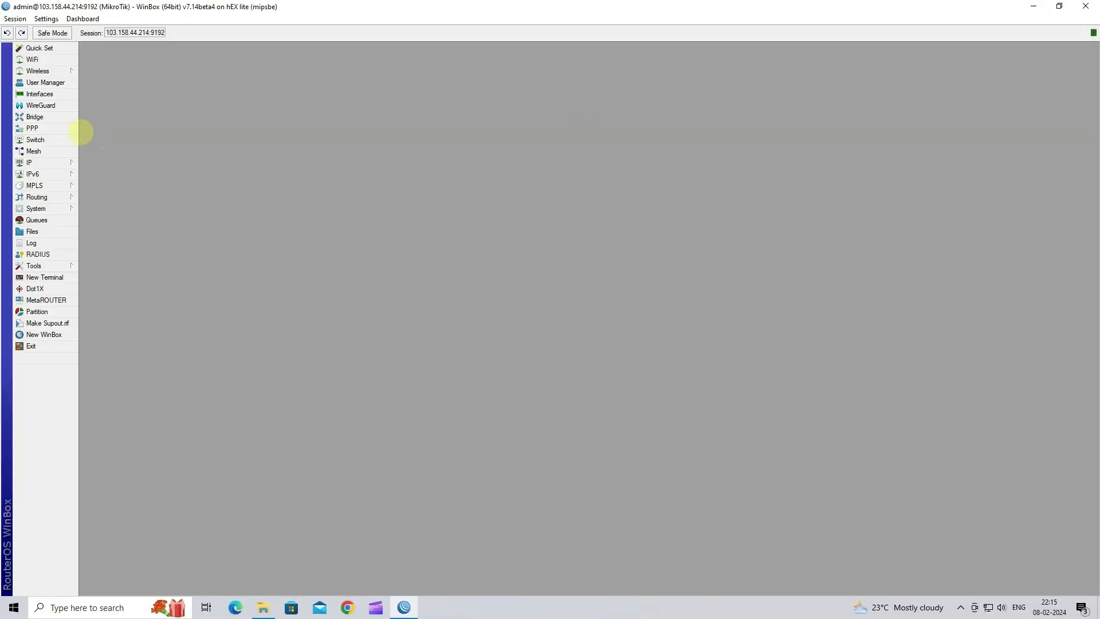
Start a new PPP profile and name it OVPN_PROFILE
left_click(62, 127)
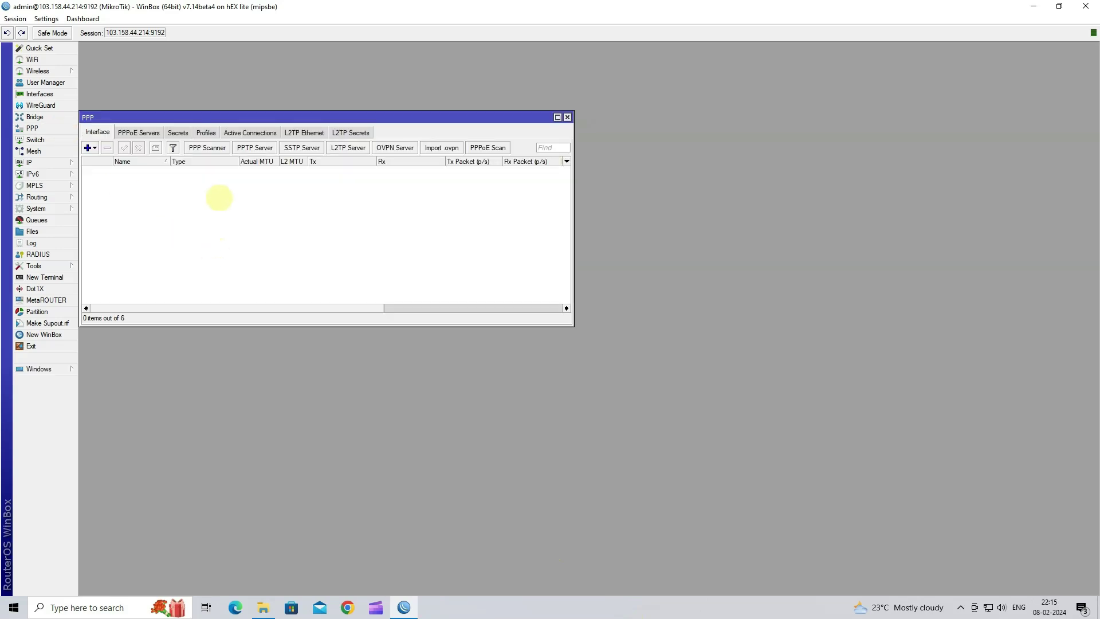
left_click(206, 133)
left_click_drag(217, 118, 375, 124)
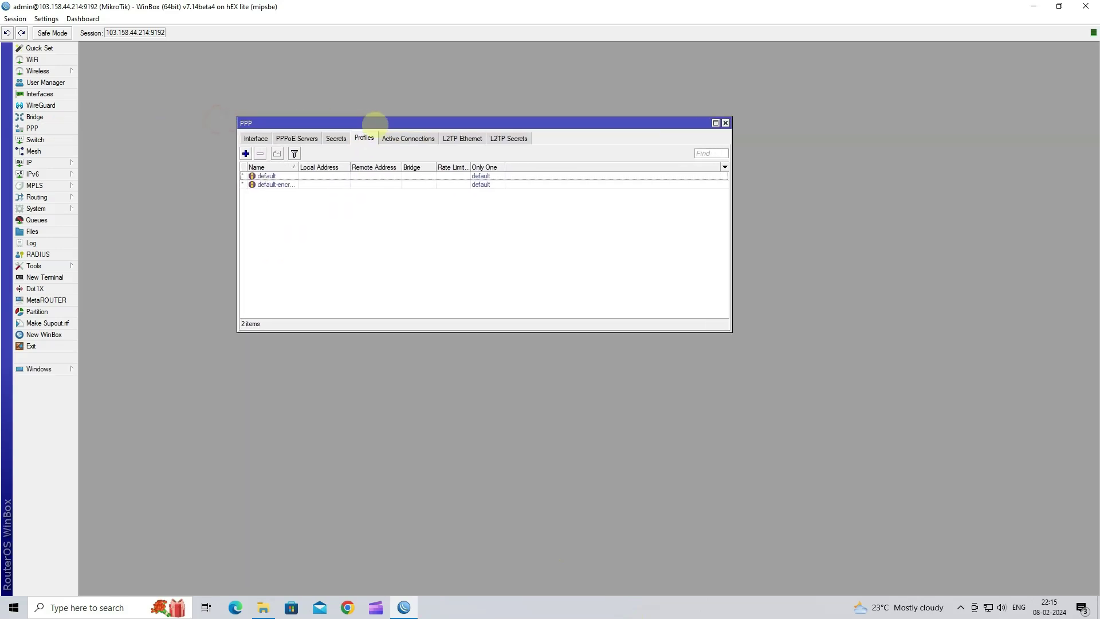
left_click(245, 153)
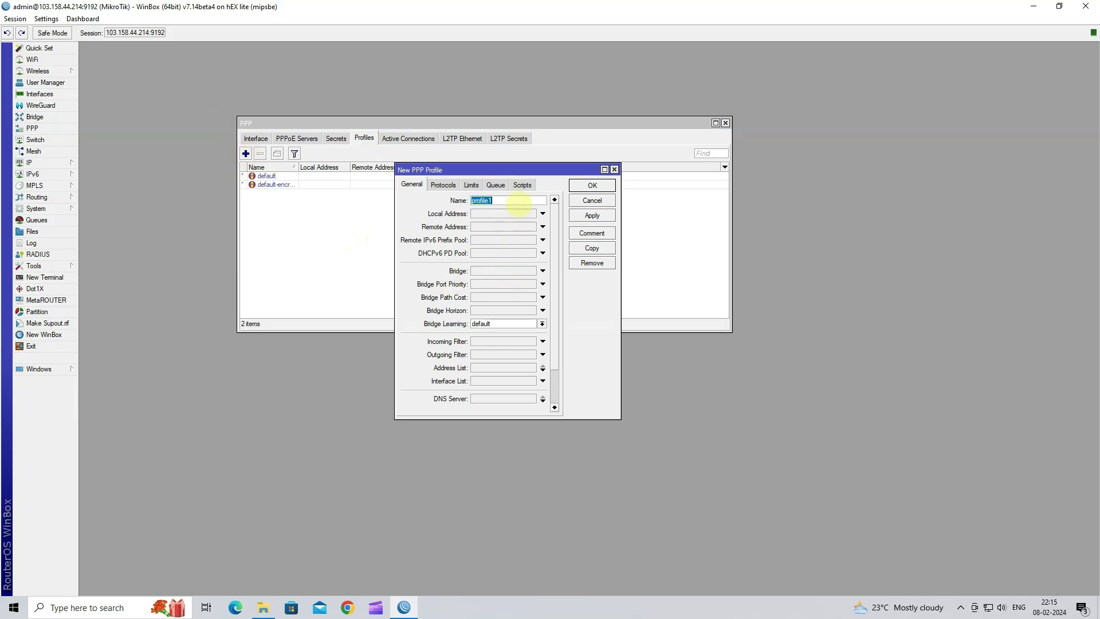
type("OVPN_PROFILE")
Set the profile's local address to 10.110.1.1 and its remote address to OVPN-POOL, and save the profile
left_click(504, 213)
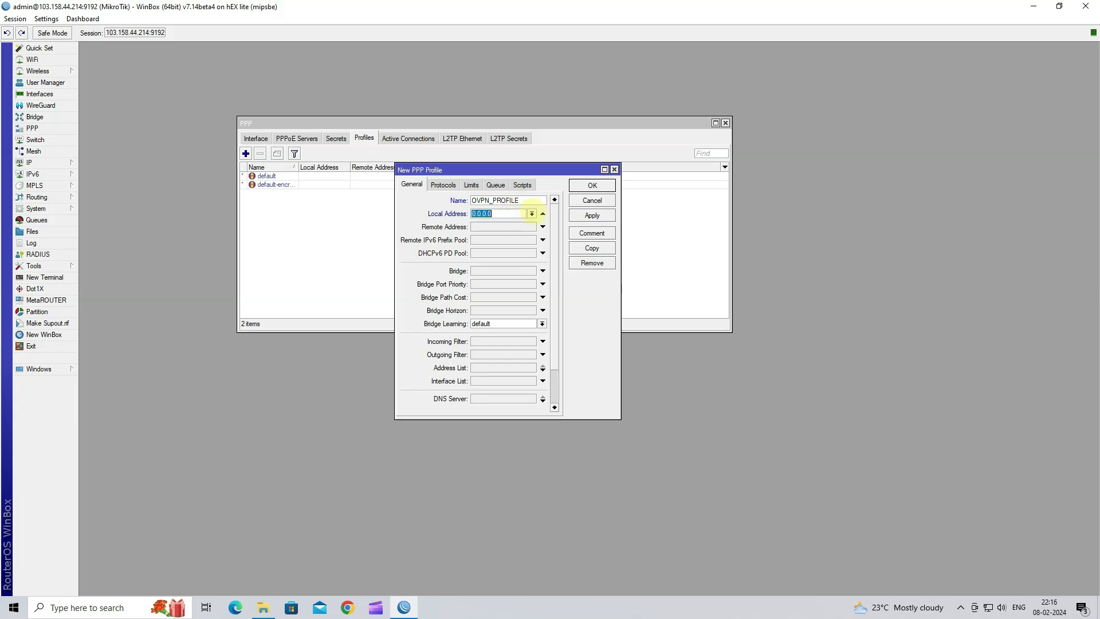
left_click_drag(510, 214, 471, 215)
type("10.121")
key("BackSpace")
type("10.1.1")
left_click(519, 227)
left_click(521, 236)
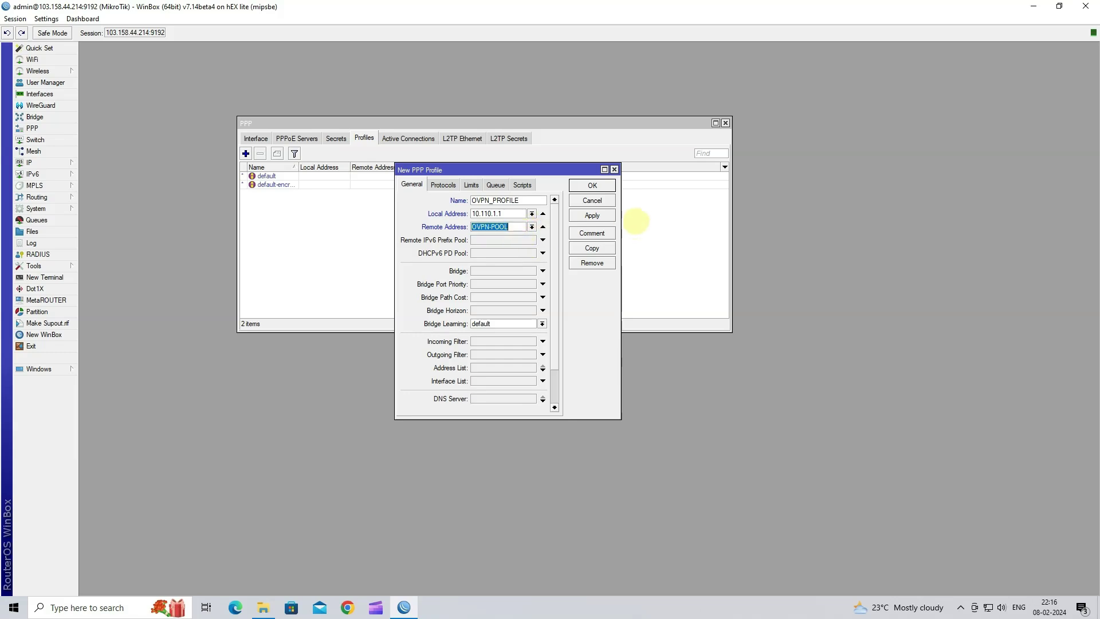
left_click(593, 215)
left_click(592, 185)
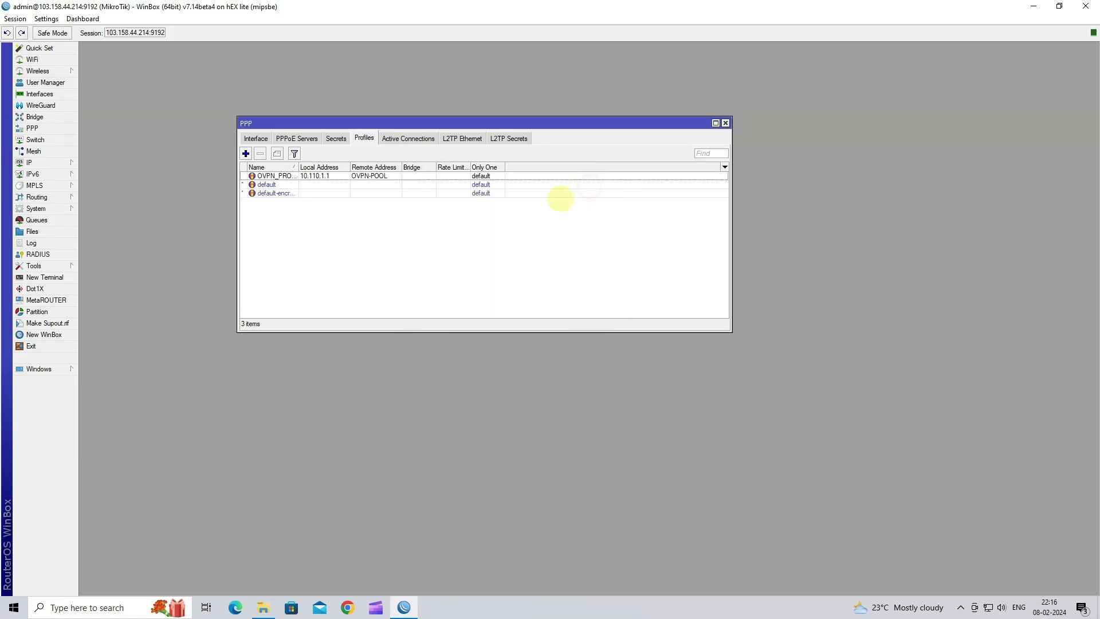
left_click(381, 176)
left_click(460, 263)
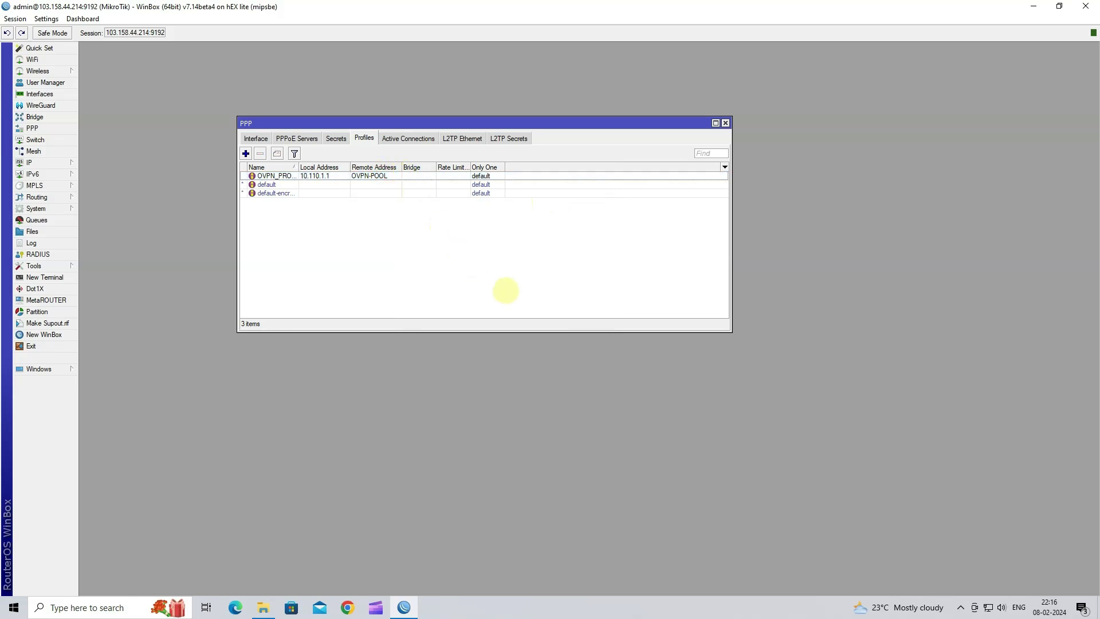
Create a PPP secret named wire, enter its password, and set the service to ovpn and the profile to OVPN_PROFILE
left_click(336, 139)
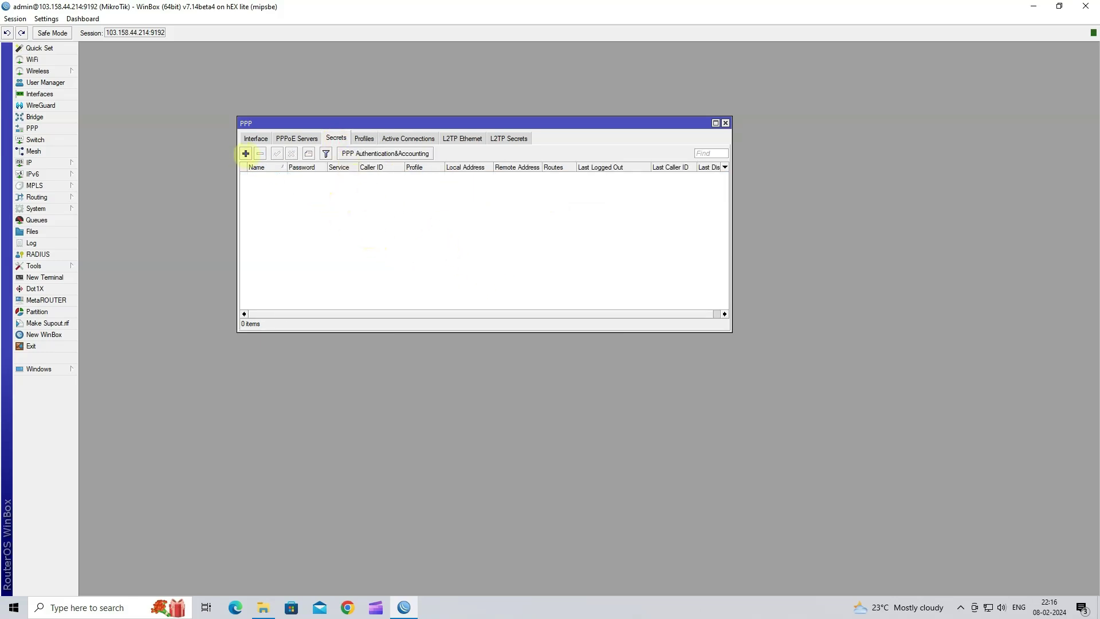
left_click(245, 153)
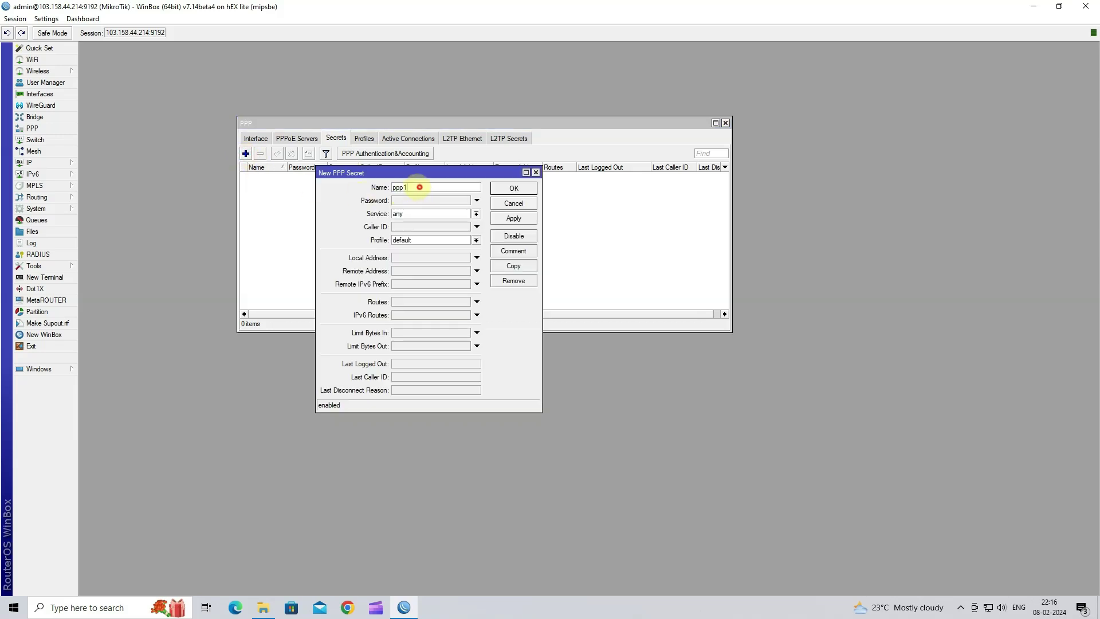
type("wire")
left_click(430, 200)
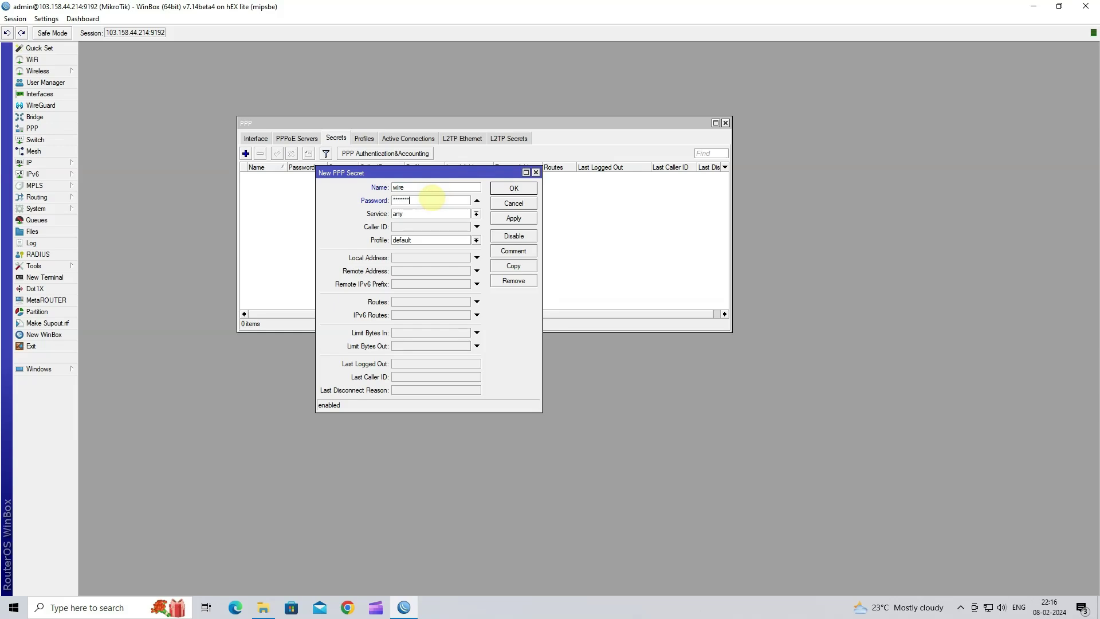
left_click(434, 213)
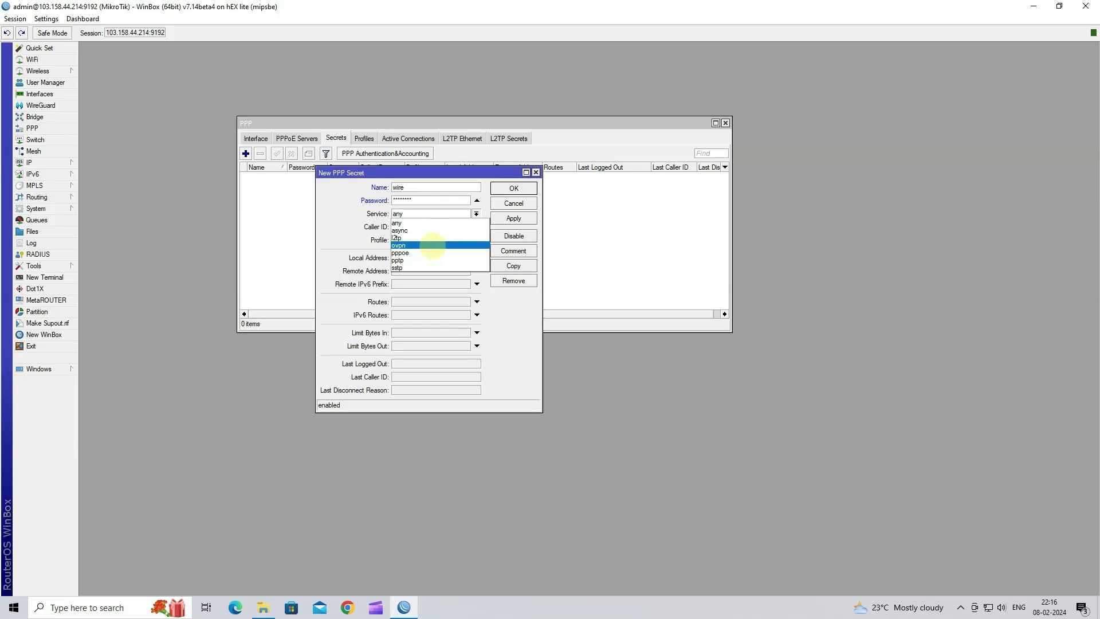
left_click(433, 245)
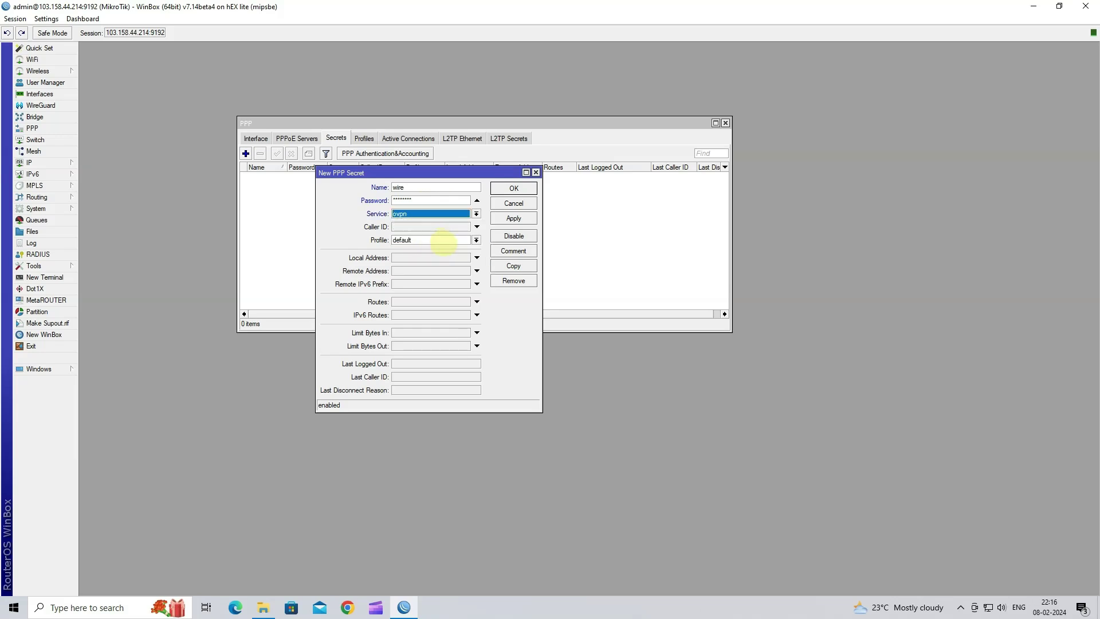
left_click(443, 241)
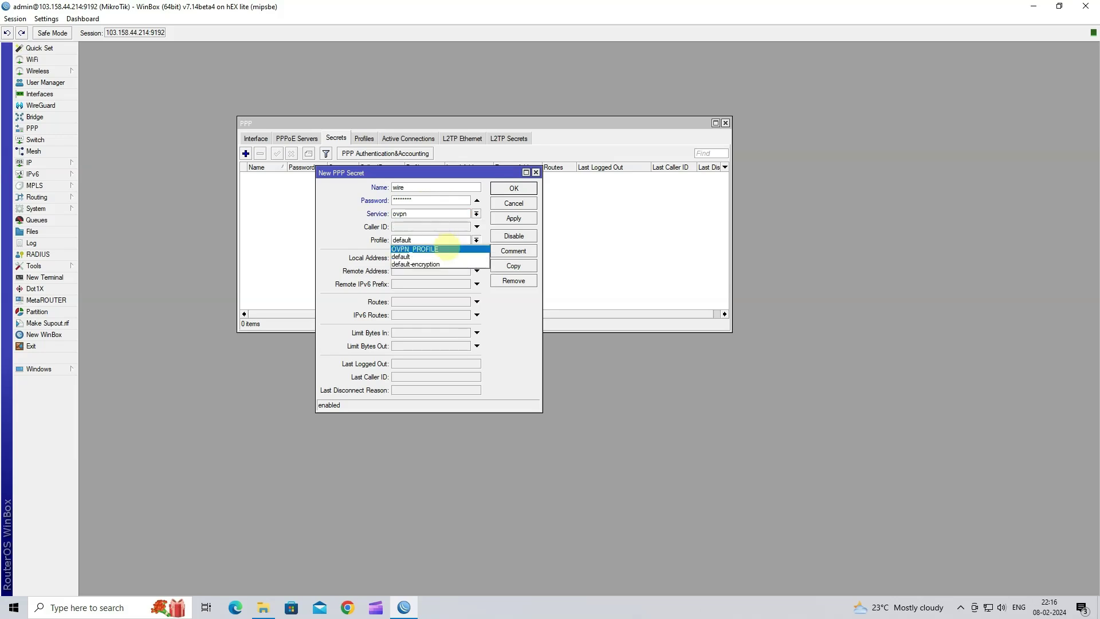
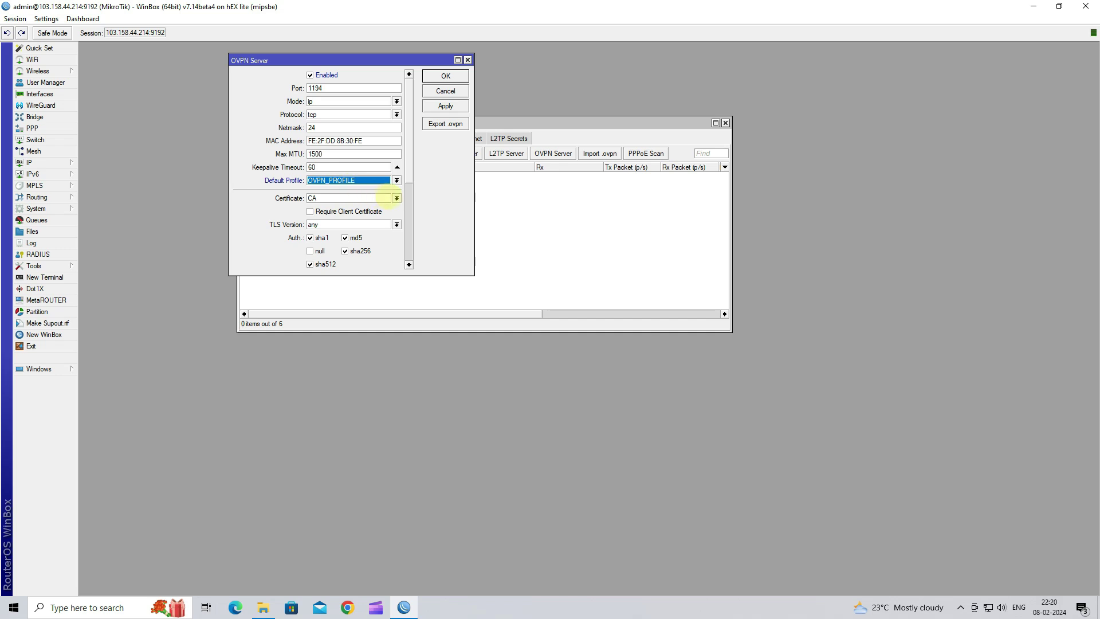
Set the OVPN server's certificate to Server, require a client certificate, and apply the settings
left_click(397, 198)
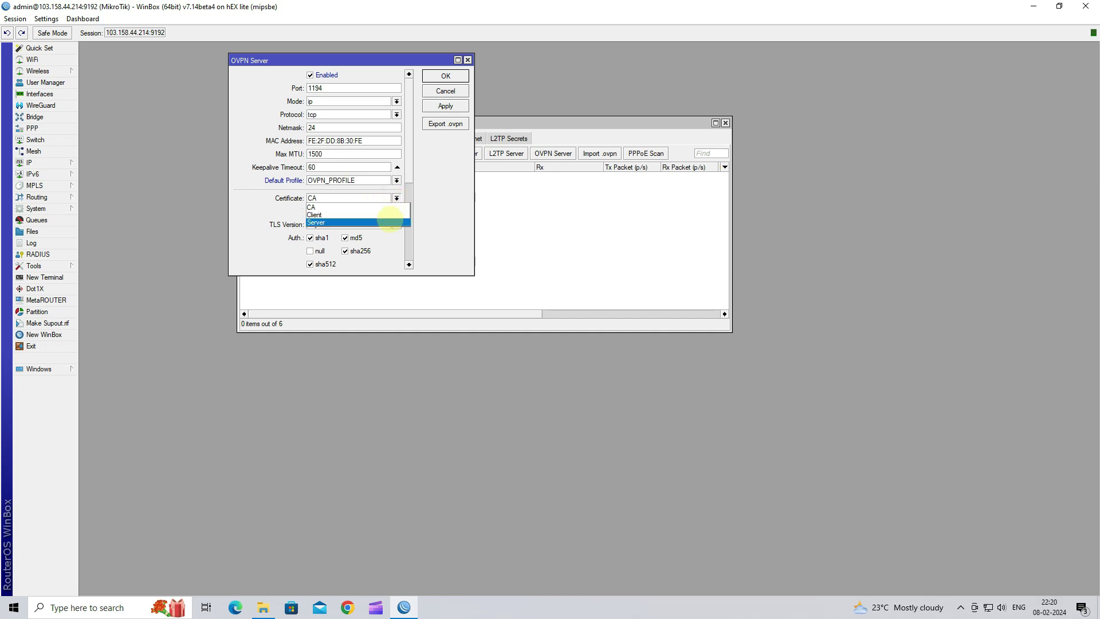
left_click(391, 220)
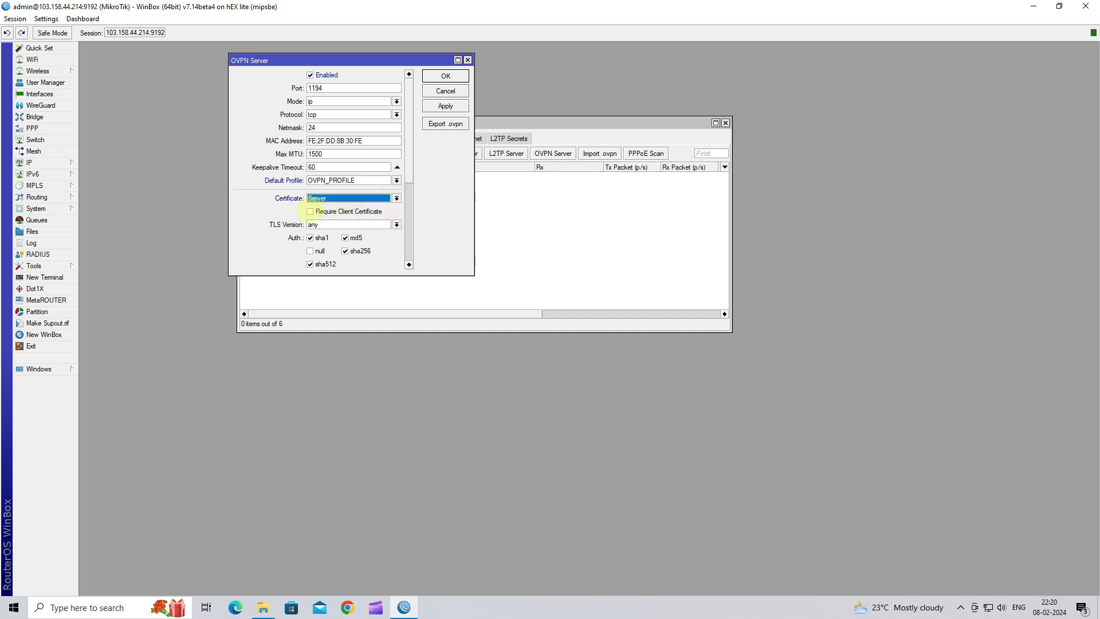
left_click(310, 212)
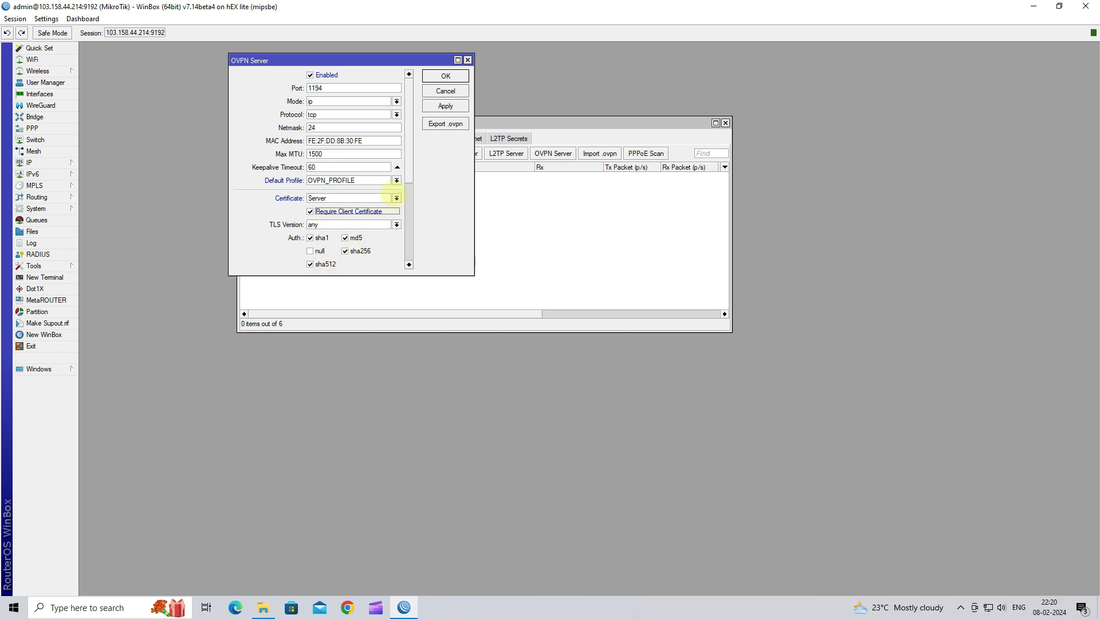
left_click(438, 107)
Start an .ovpn export with server public address 103.158.44.214 and CA.crt as the CA certificate
left_click(439, 123)
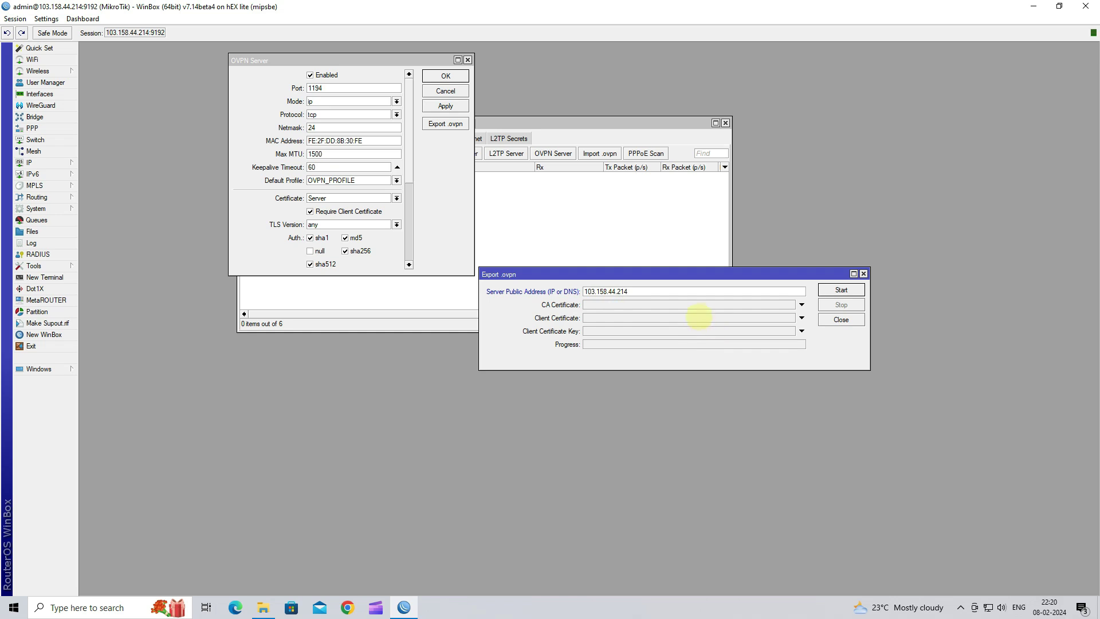
left_click(710, 305)
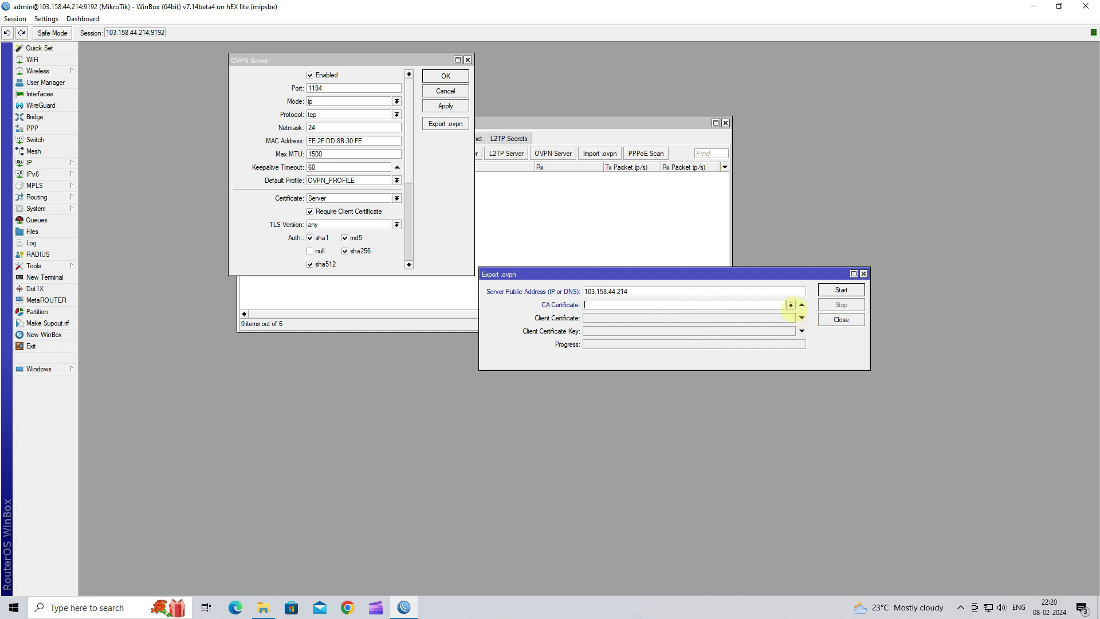
left_click(792, 306)
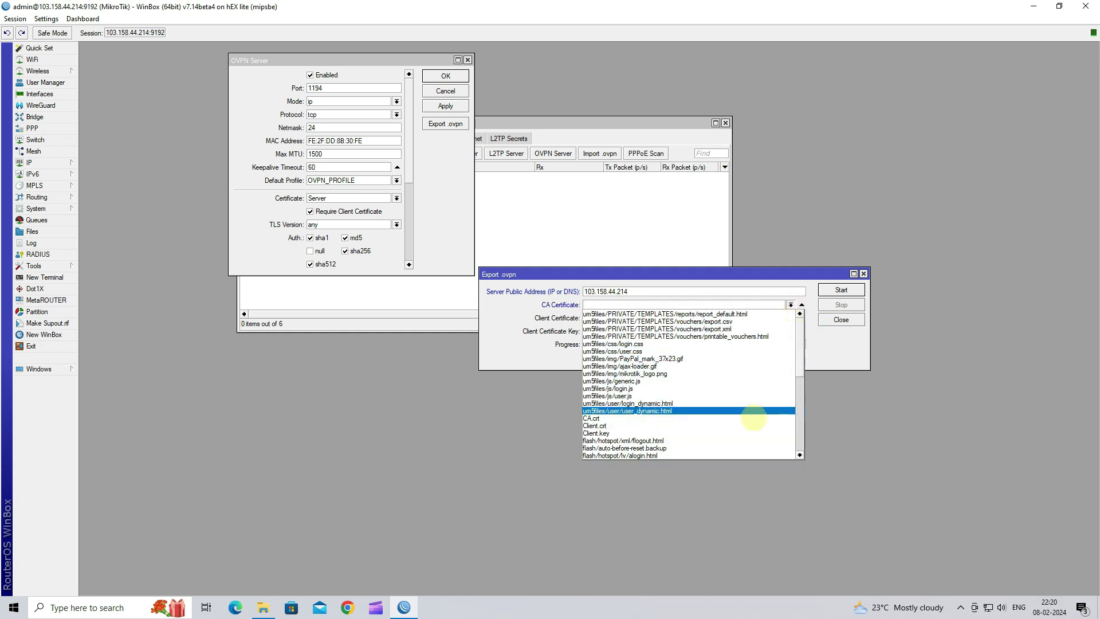
left_click(752, 418)
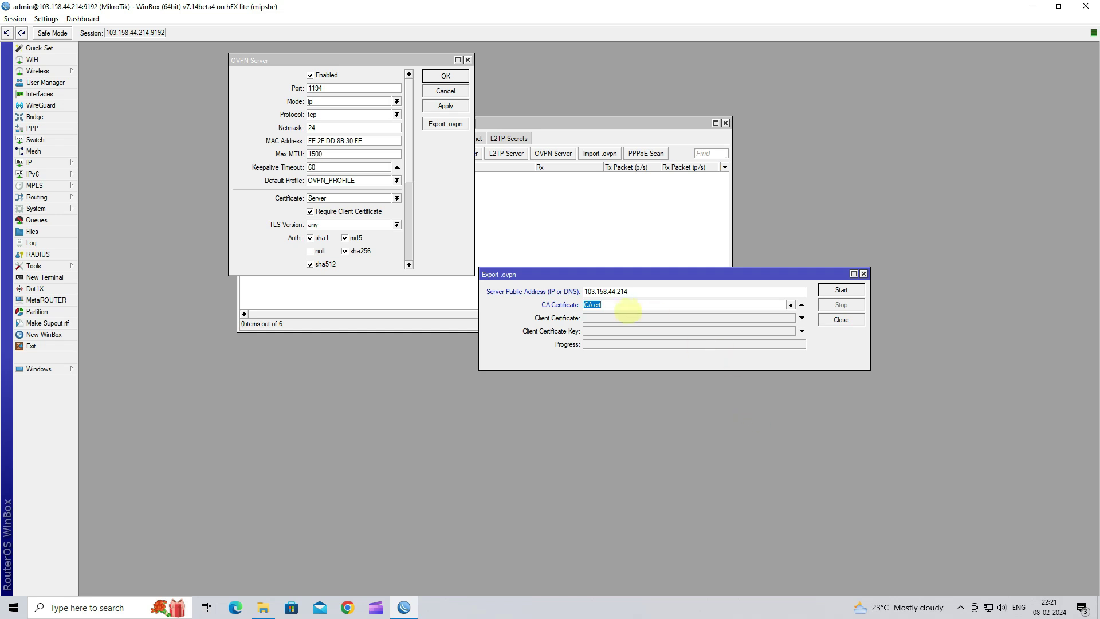
Choose Client.crt as the export's client certificate and Client.key as its client certificate key
left_click(783, 318)
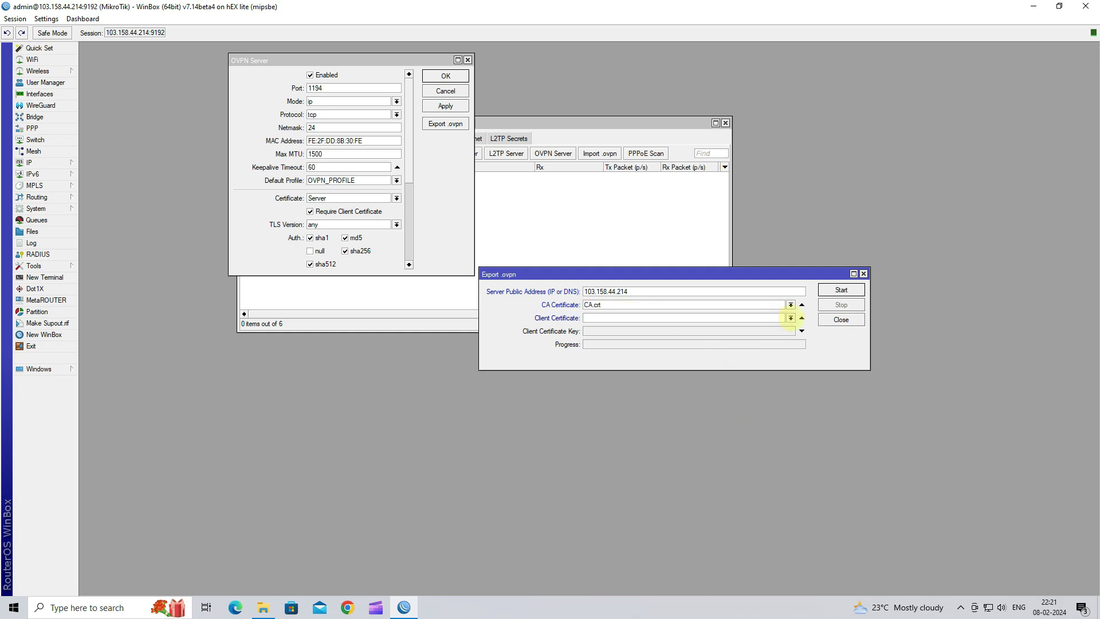
left_click(790, 318)
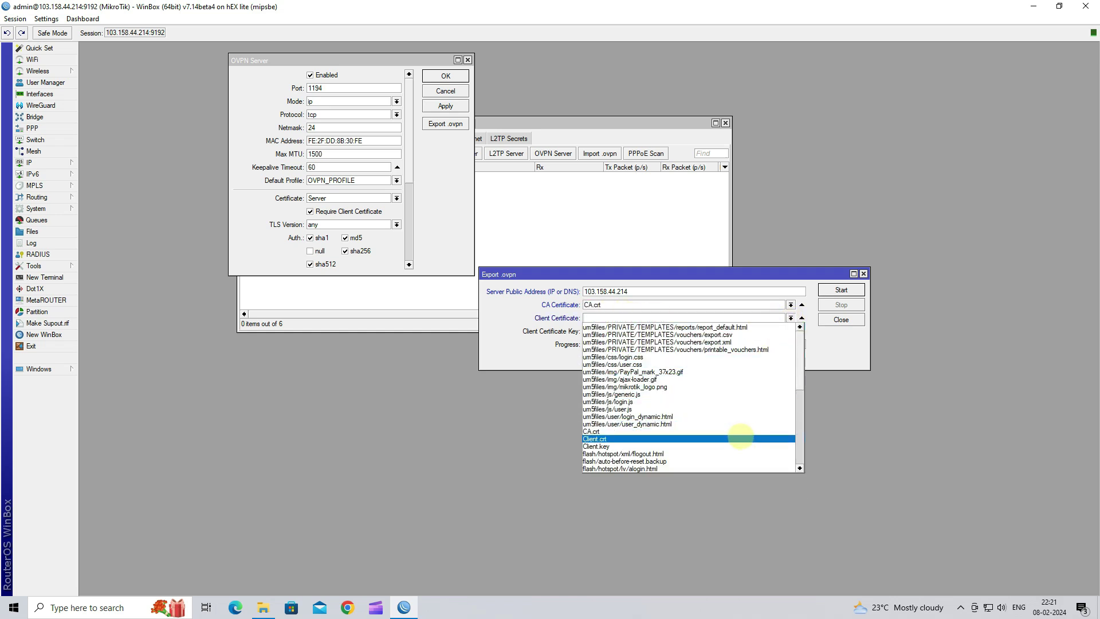
left_click(740, 438)
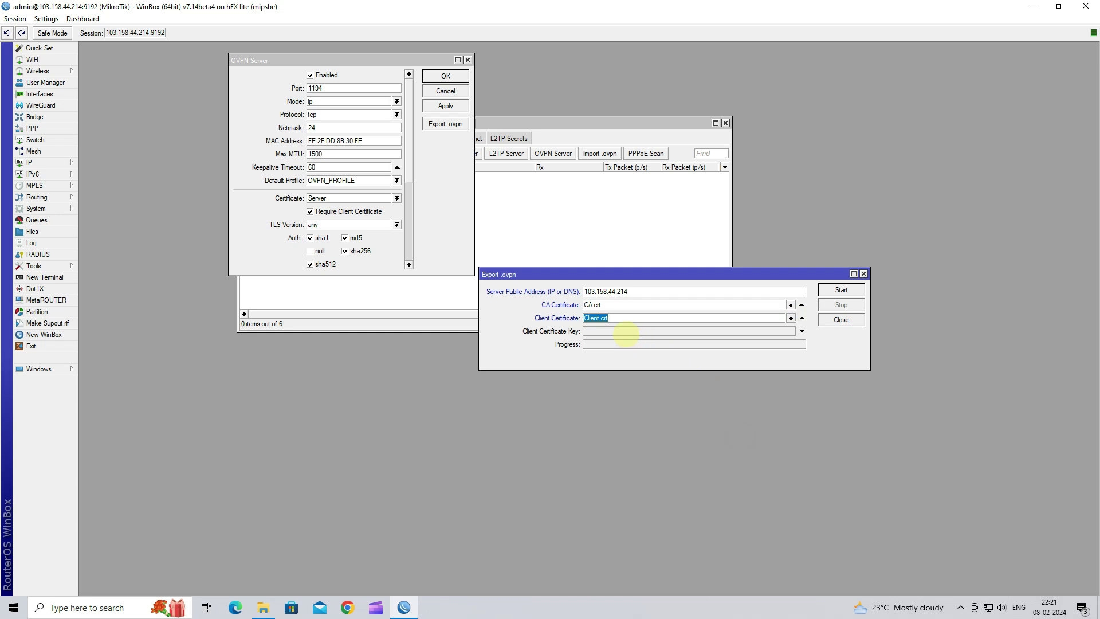
left_click(626, 332)
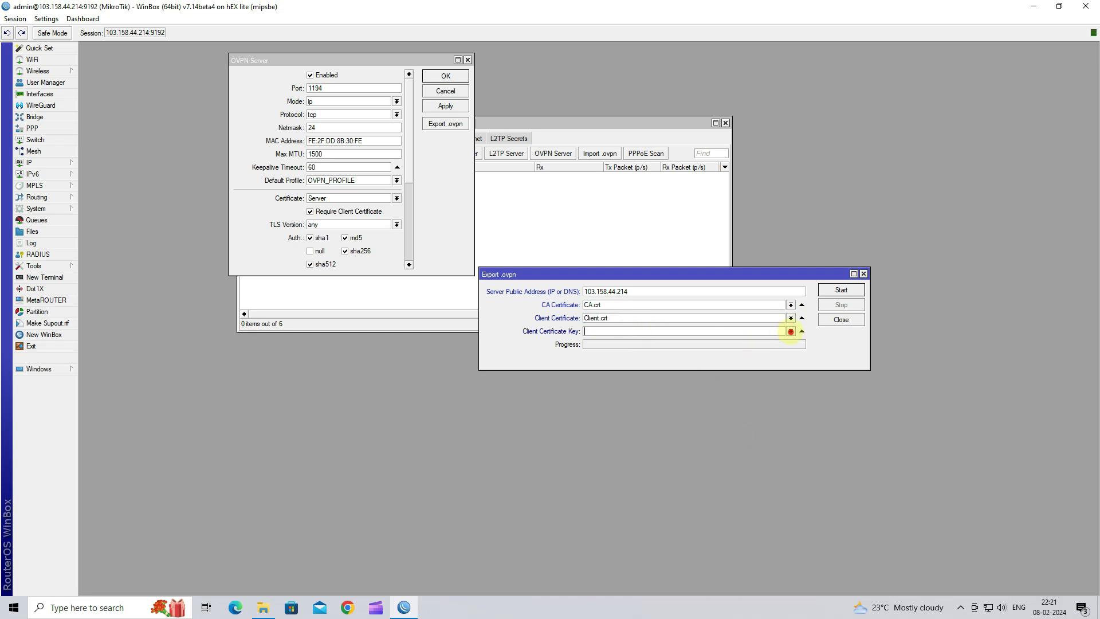
left_click(790, 331)
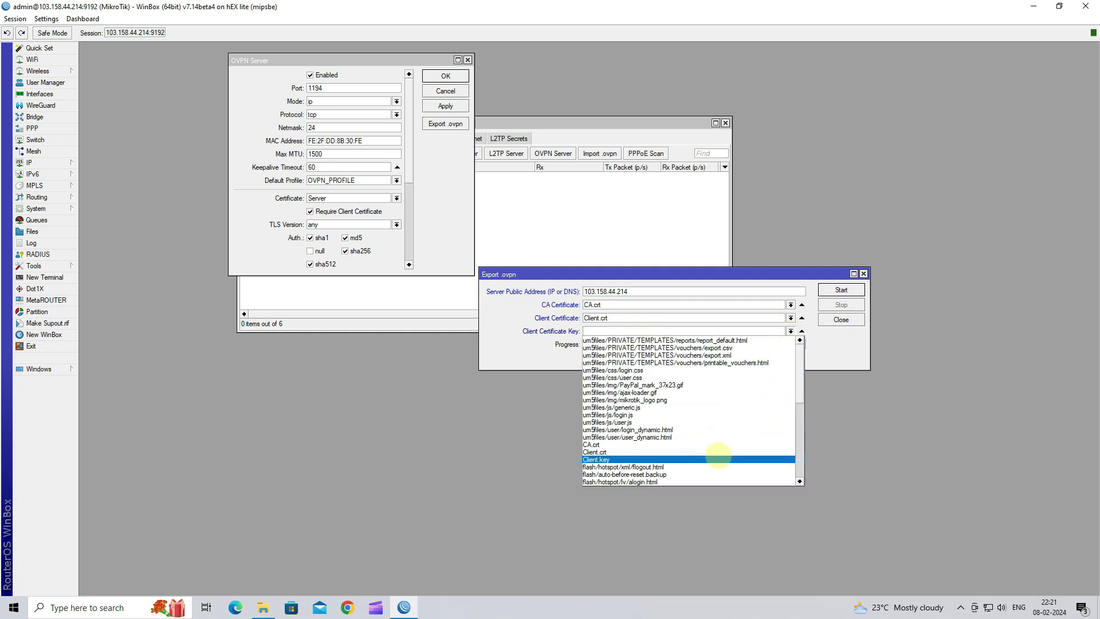
left_click(718, 458)
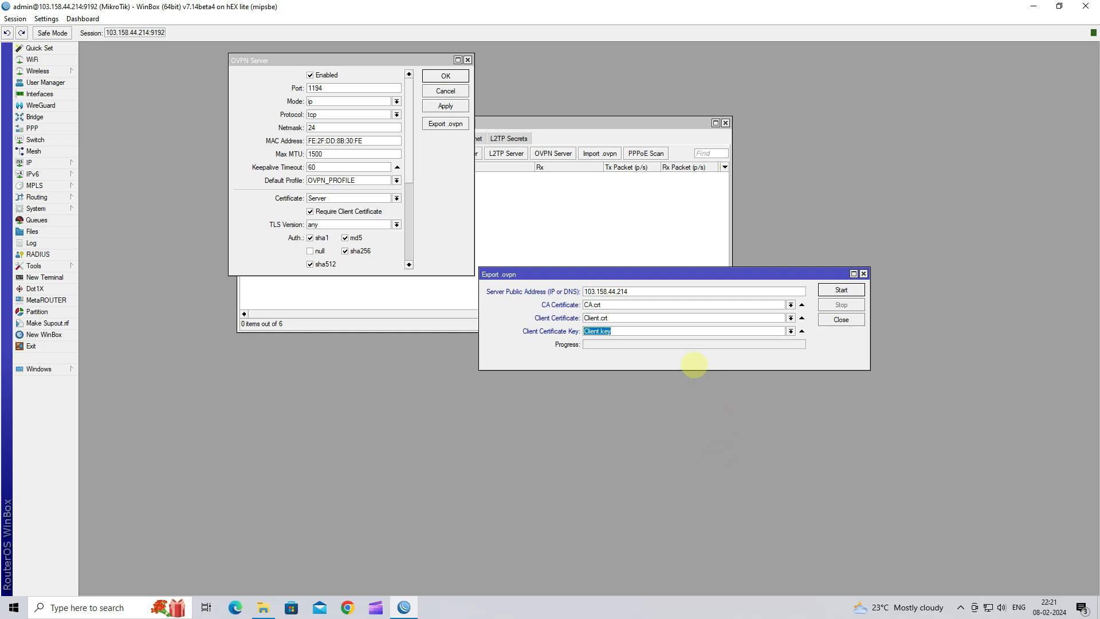
Export the client configuration file and close the export, OVPN server and PPP windows
left_click(841, 289)
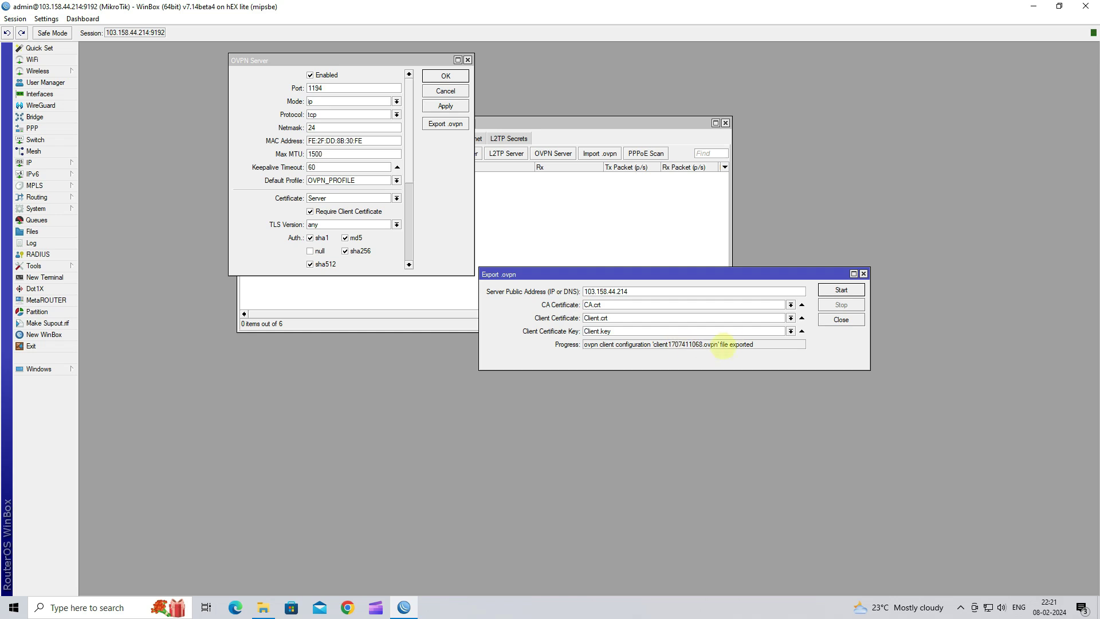
left_click(841, 319)
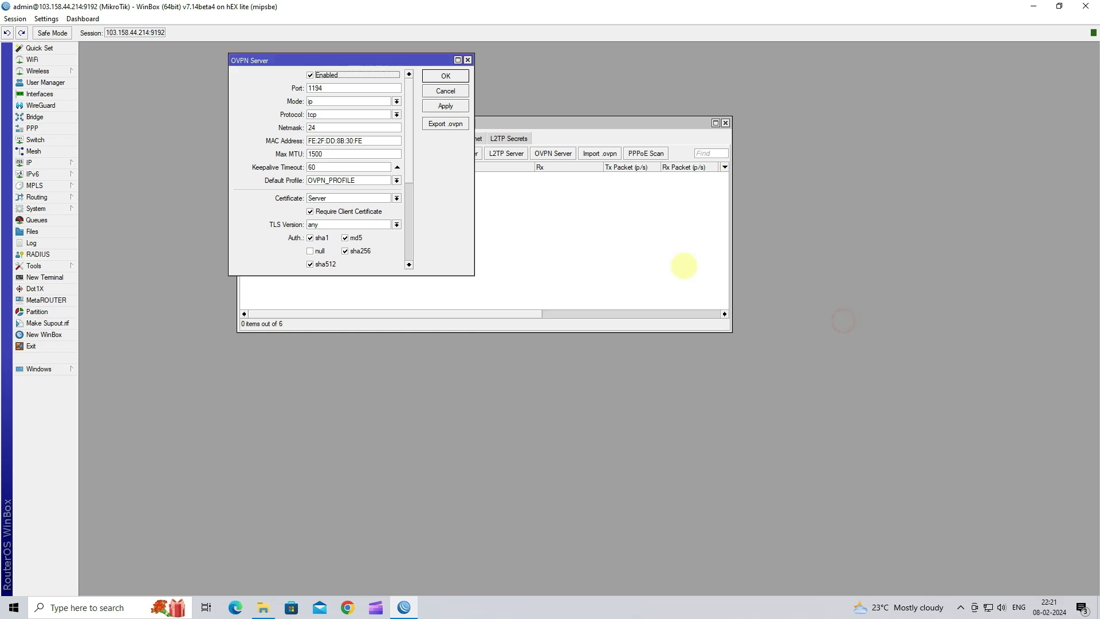
left_click(453, 91)
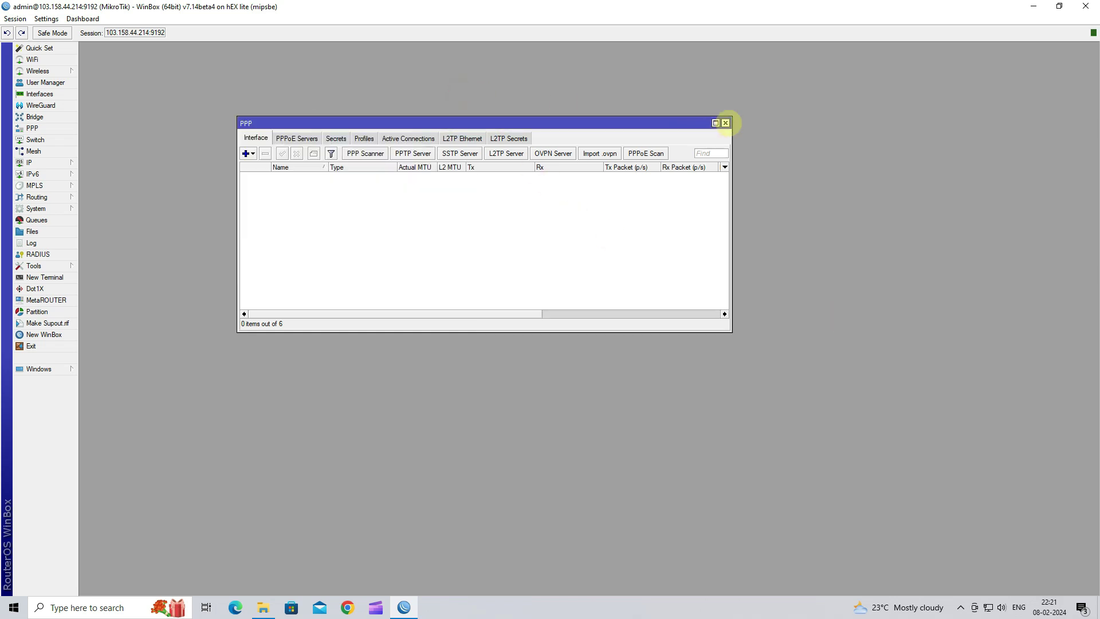
left_click(725, 123)
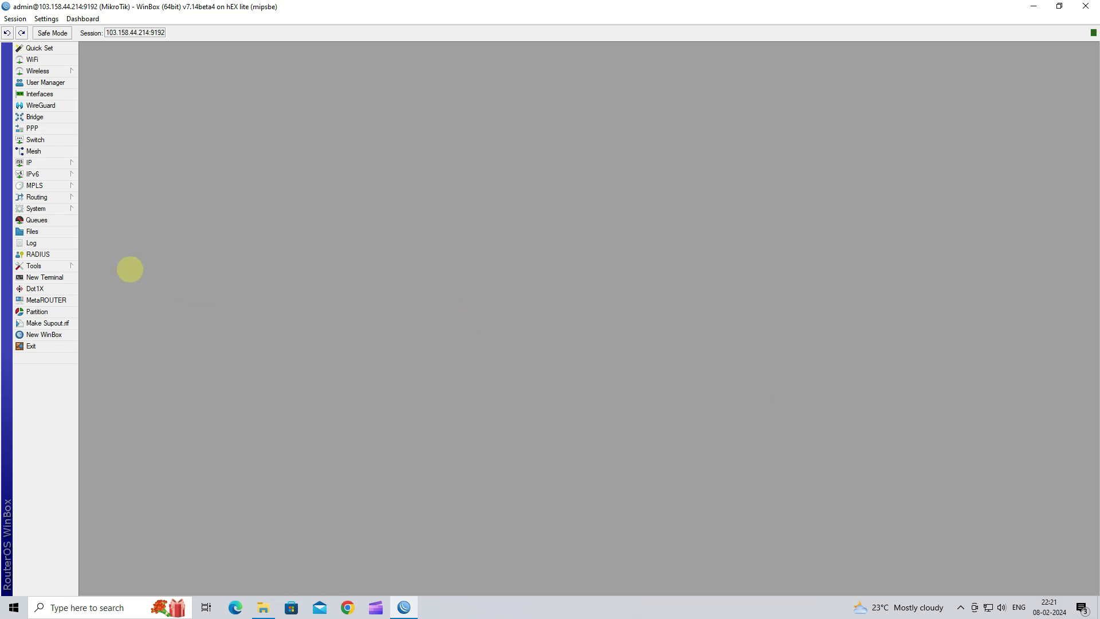
Copy client1707411068.ovpn from the router's file list to the Windows desktop and close the file list
left_click(56, 235)
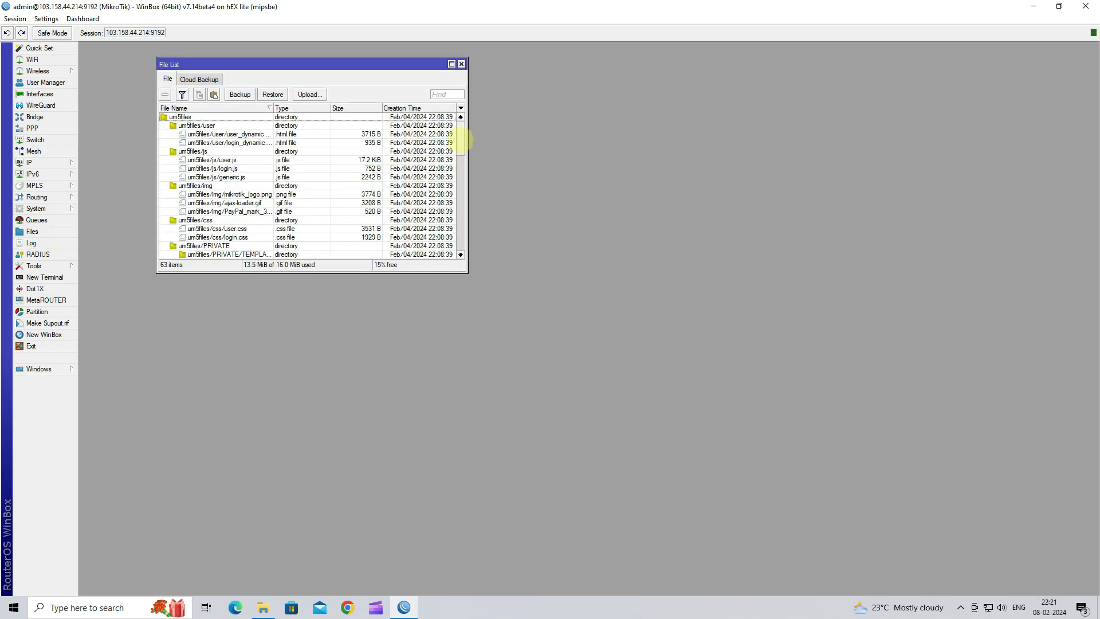
left_click_drag(460, 140, 462, 241)
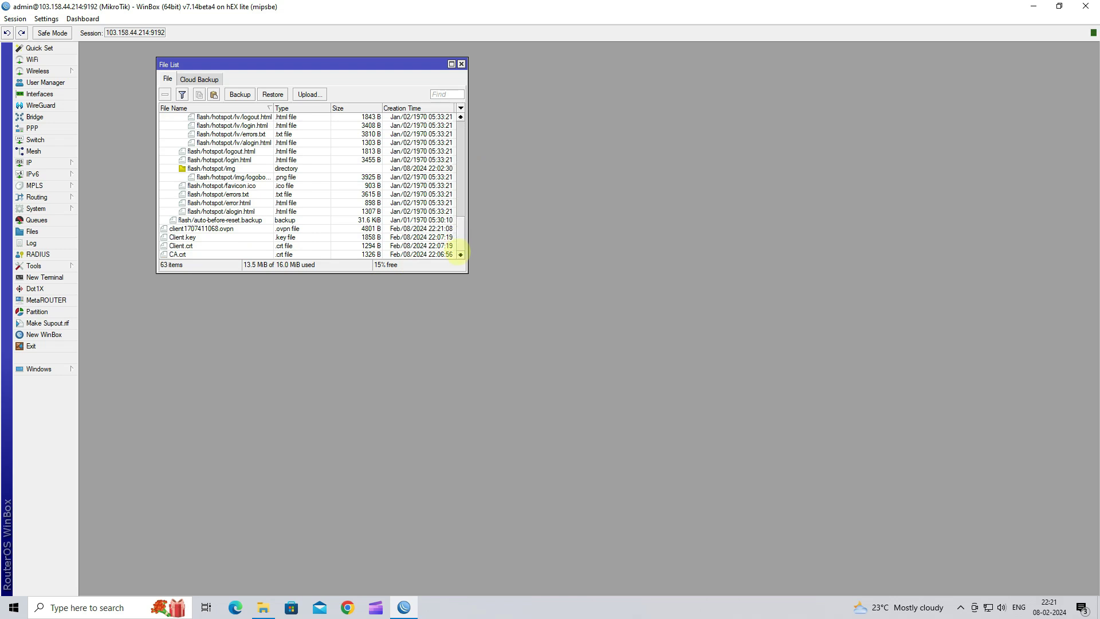
left_click(200, 228)
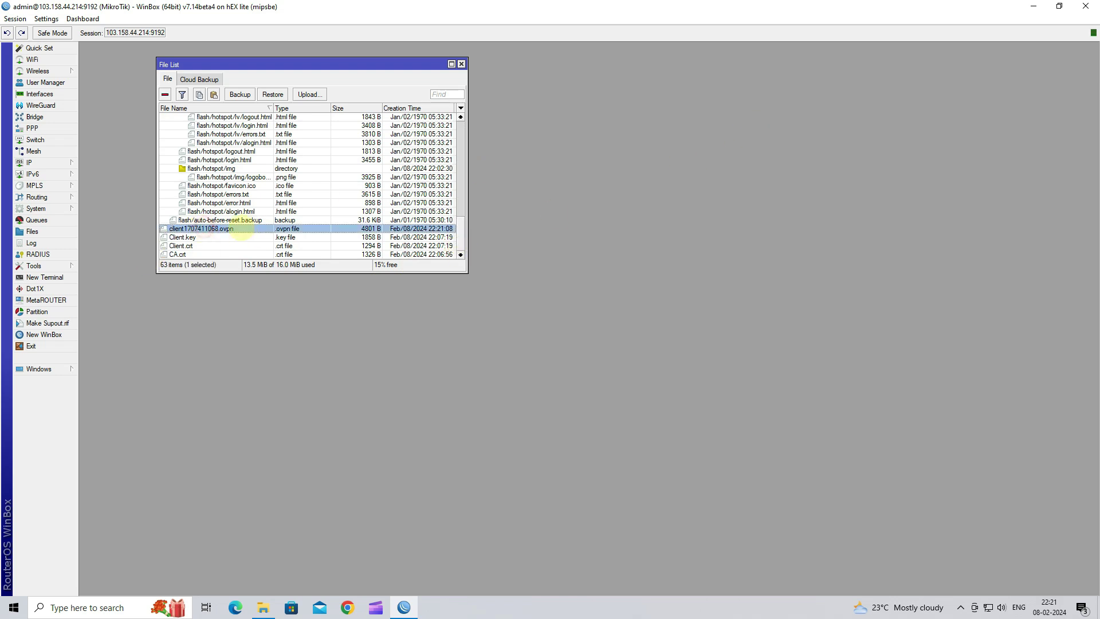
left_click(1059, 5)
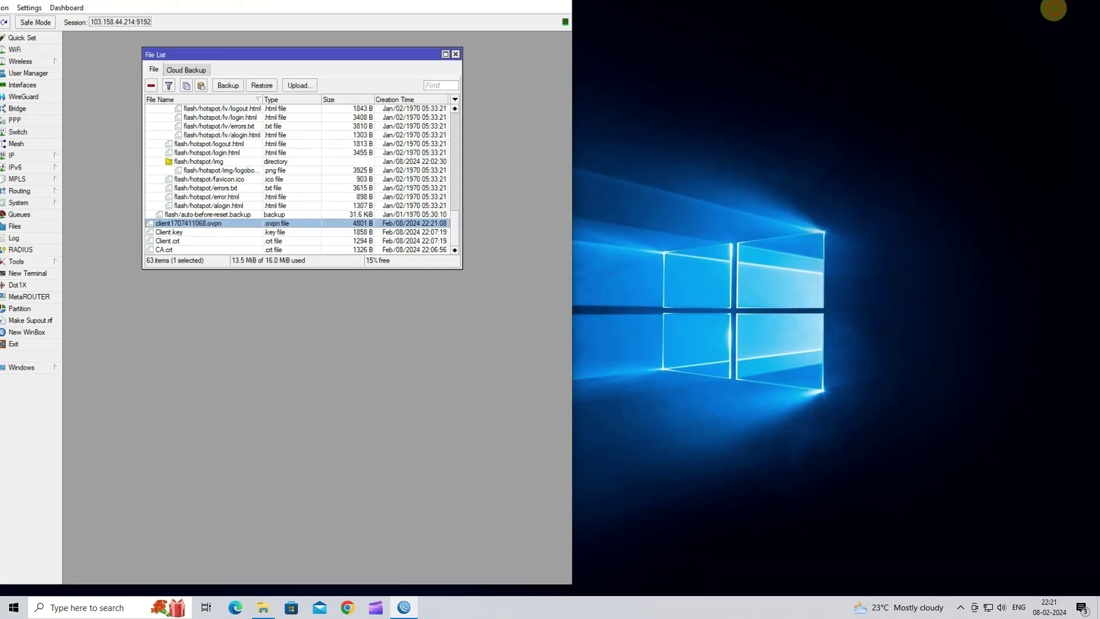
left_click_drag(210, 234, 958, 89)
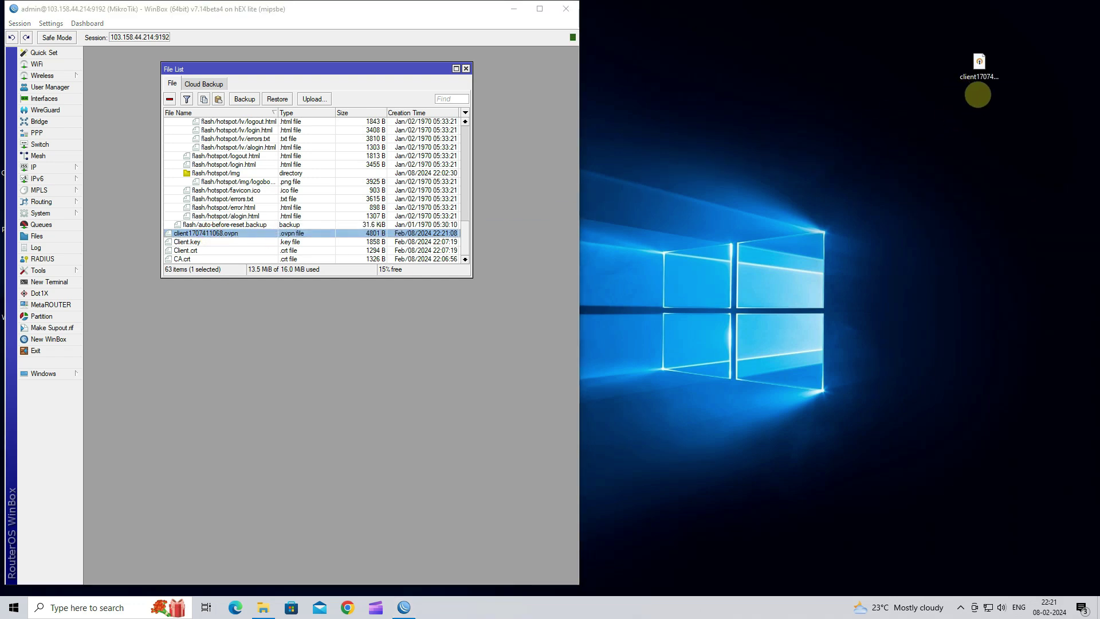
left_click(981, 67)
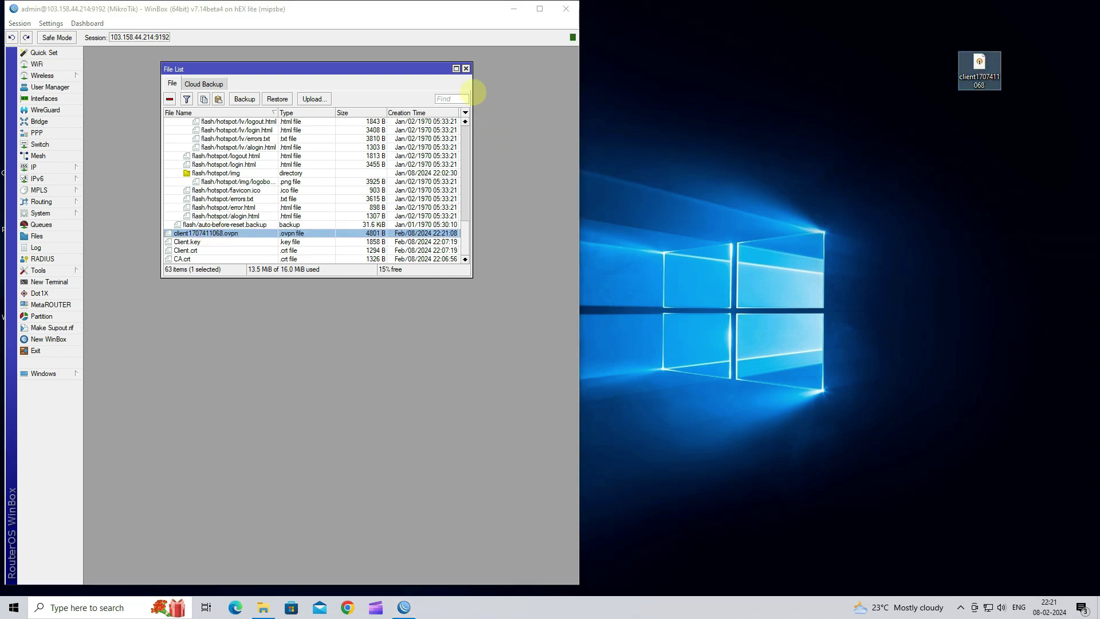
left_click(466, 69)
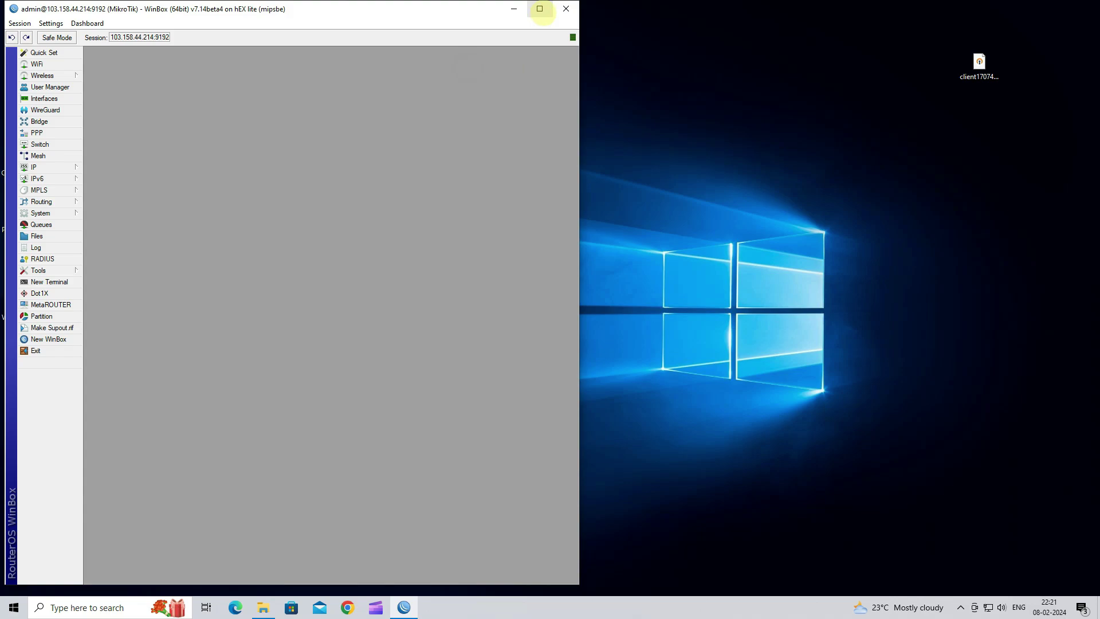
left_click(540, 8)
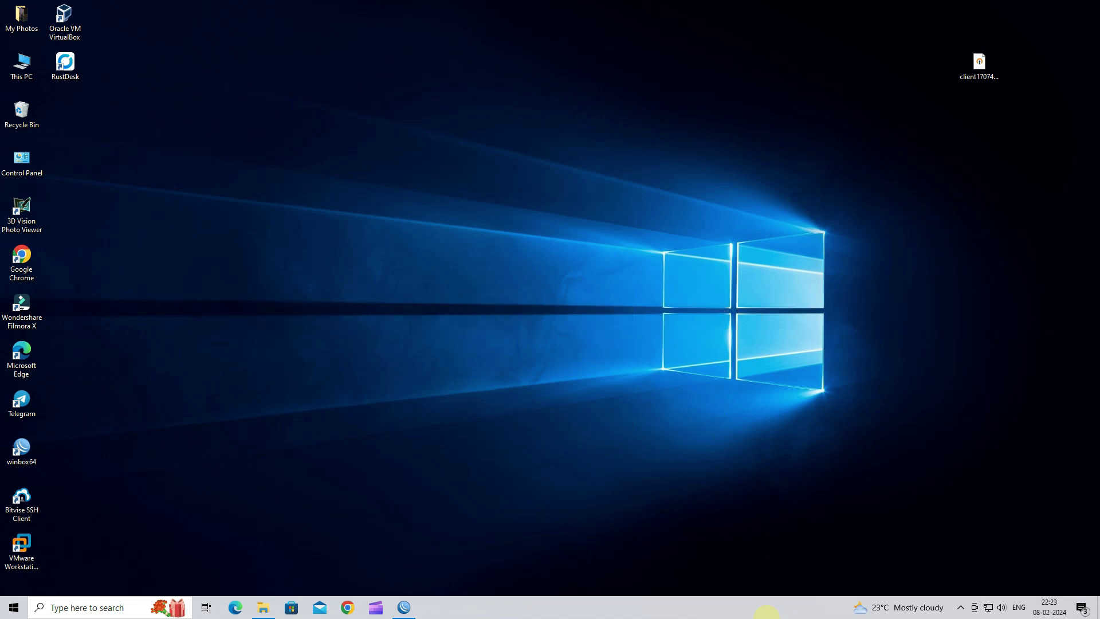
left_click(979, 65)
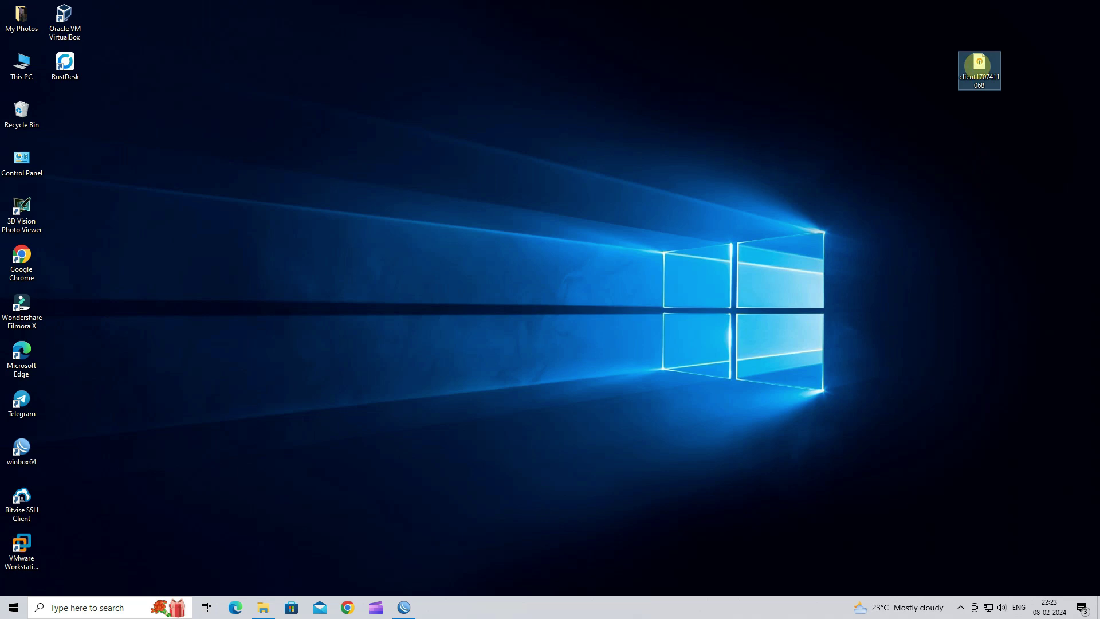
right_click(979, 64)
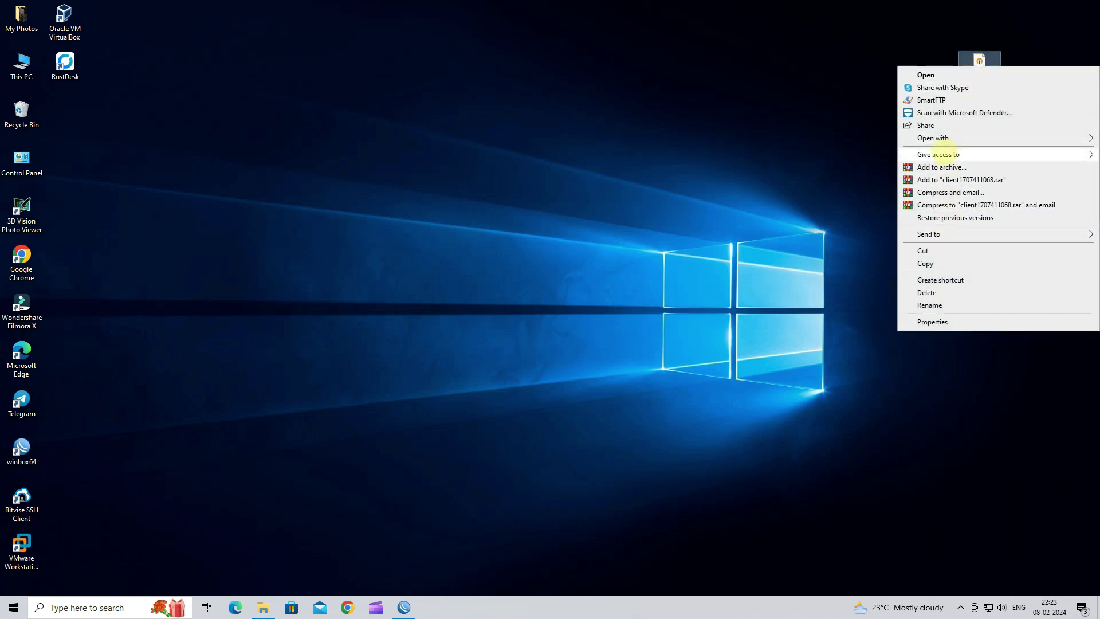
mouse_move(943, 139)
left_click(832, 138)
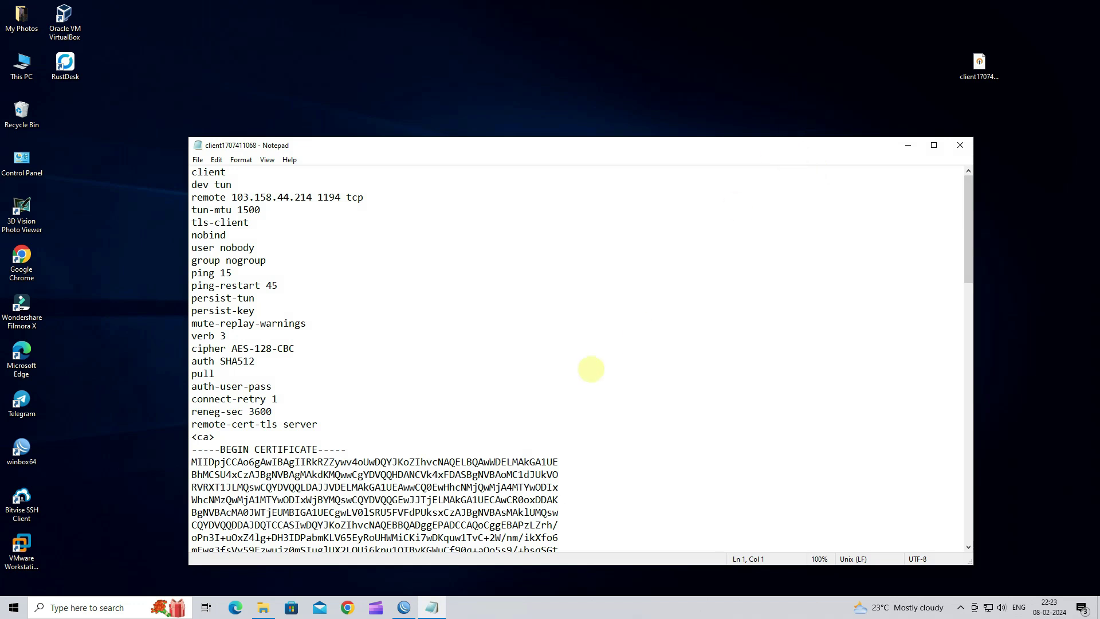
left_click(332, 424)
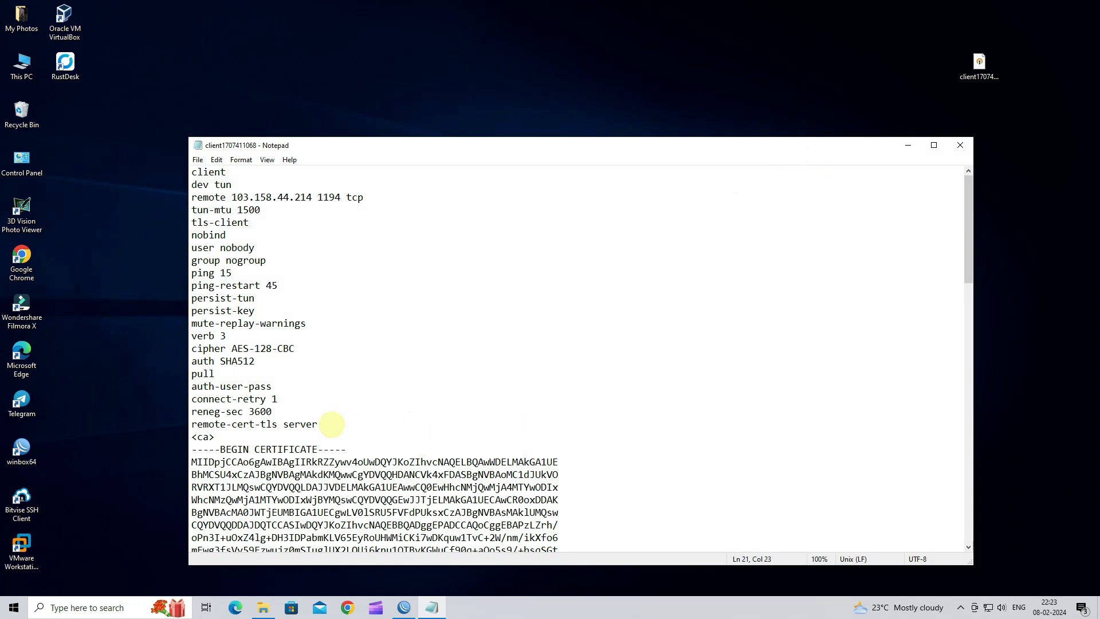
key("Return")
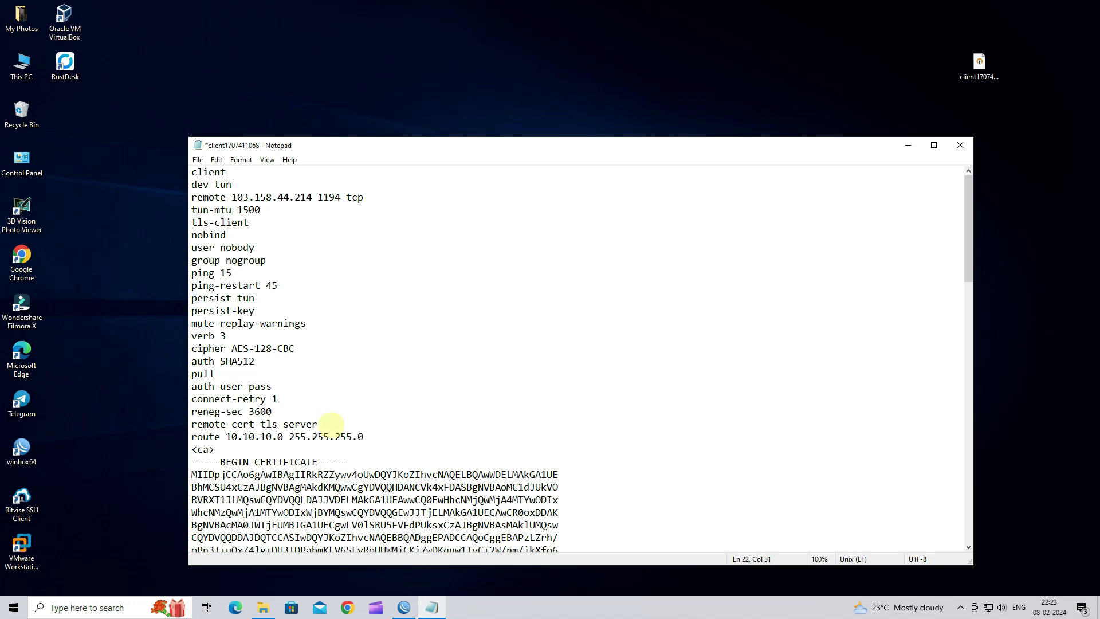
Select the added route line, save the client configuration file and close Notepad
left_click_drag(364, 438, 220, 437)
key("End")
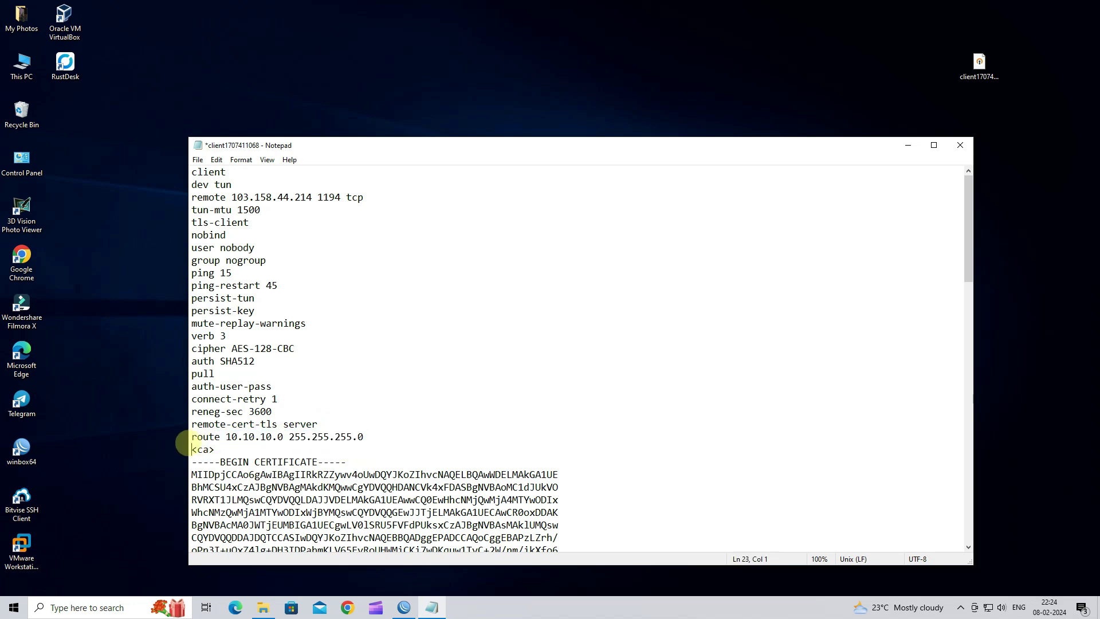
key("shift+Home")
left_click(198, 160)
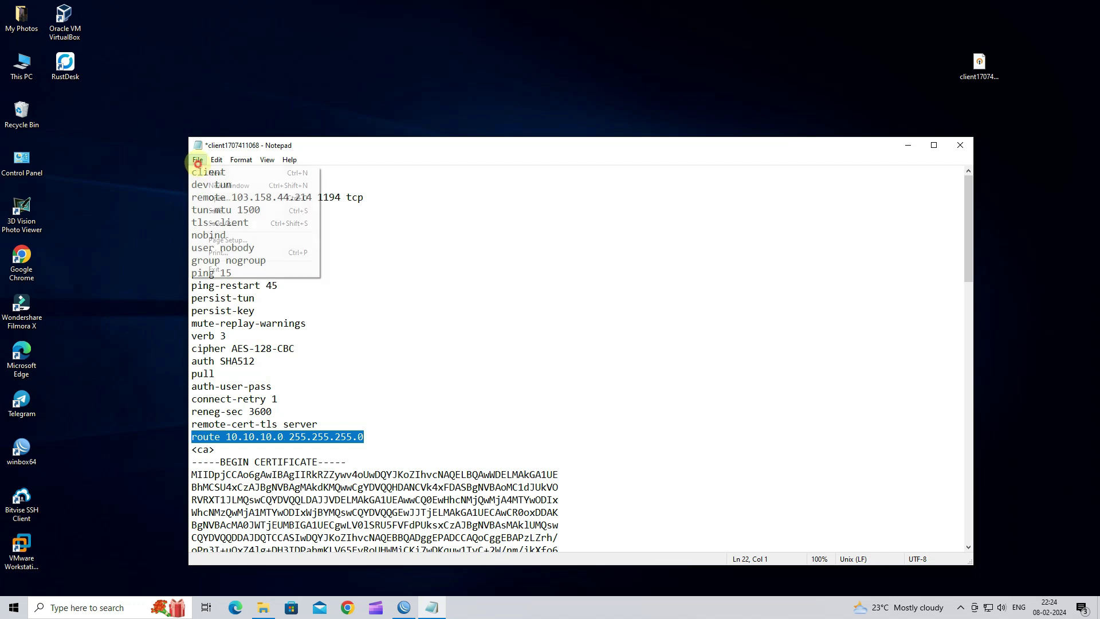
left_click(223, 210)
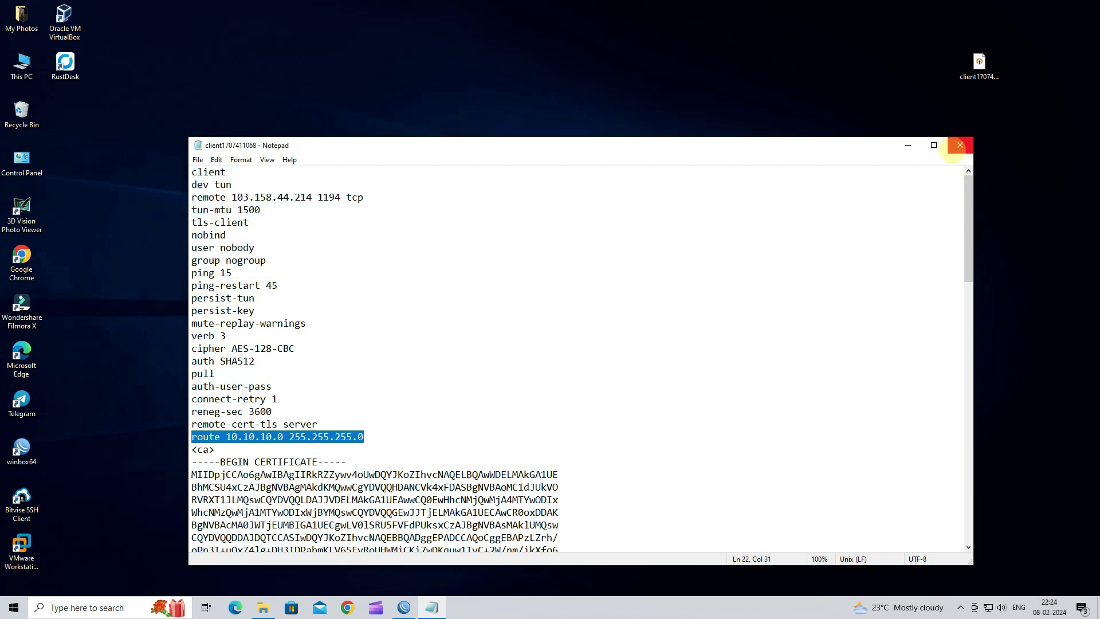
left_click(960, 146)
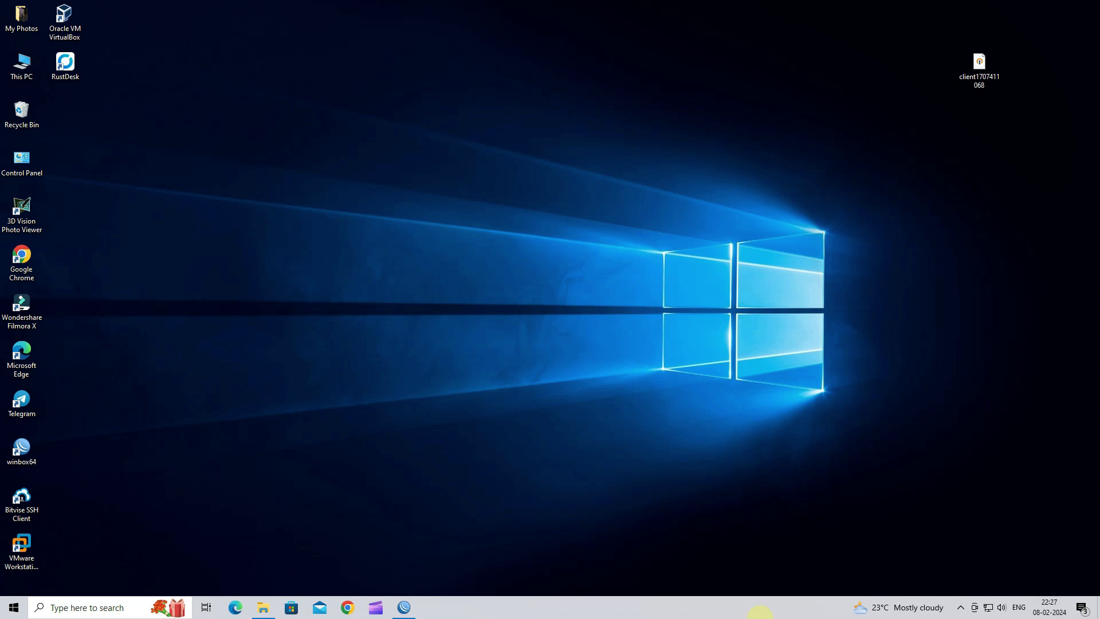
Open Google Chrome and search the web for "openvpn connect"
left_click(347, 608)
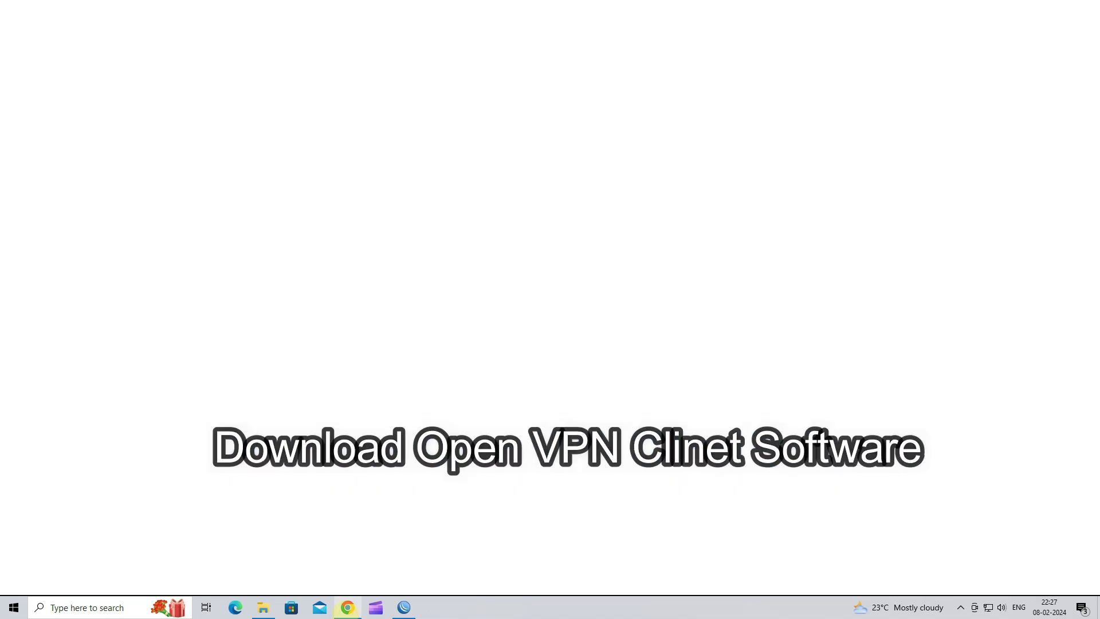
type("o")
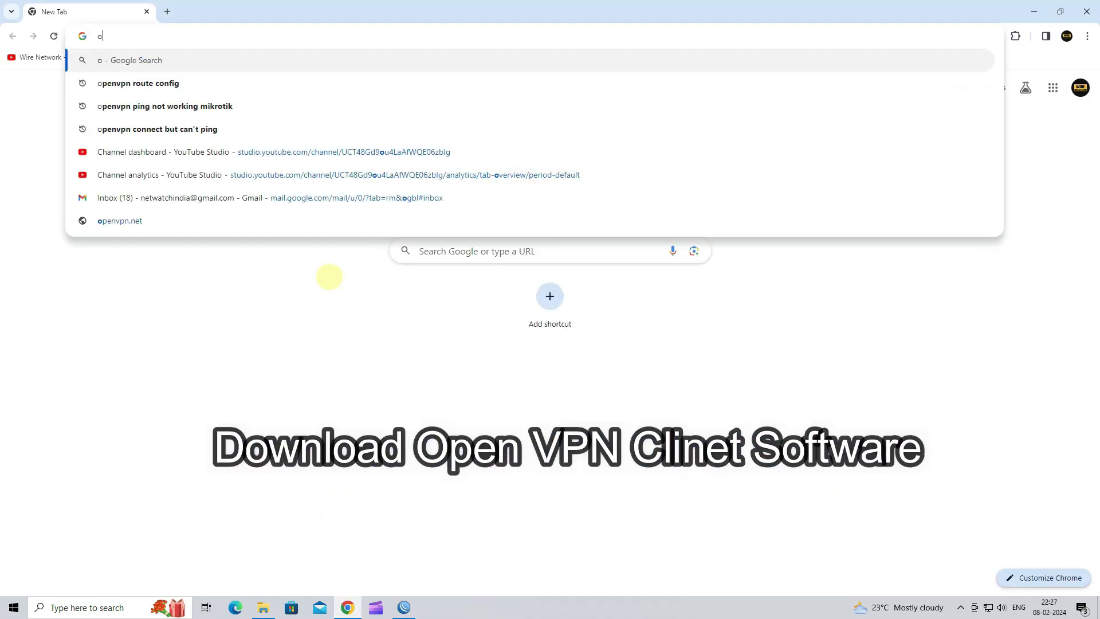
type("penvpn")
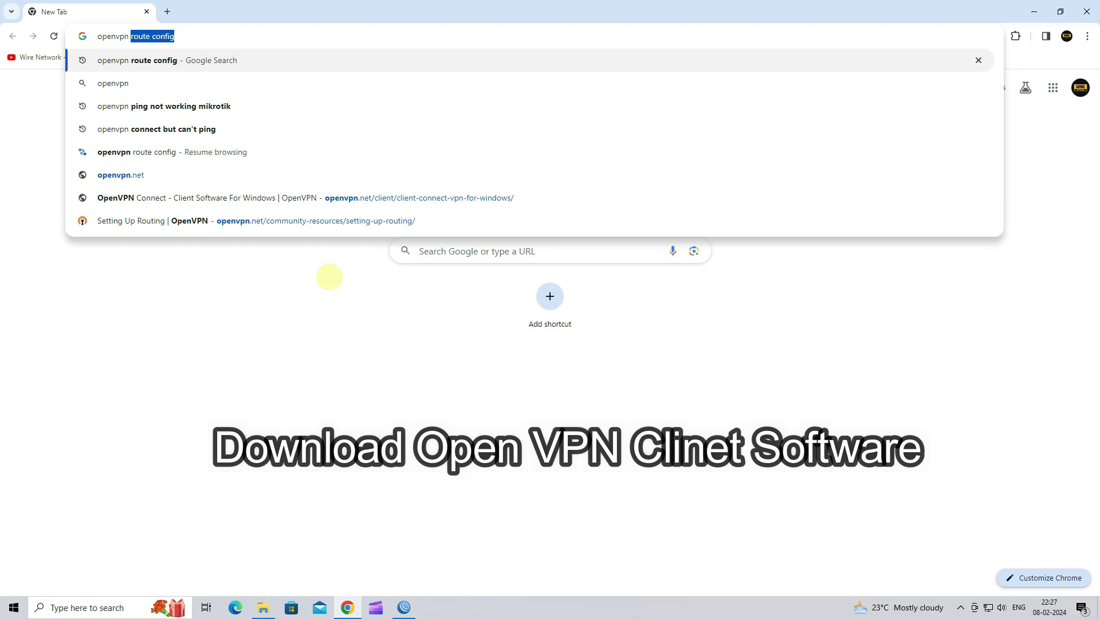
type(" conne")
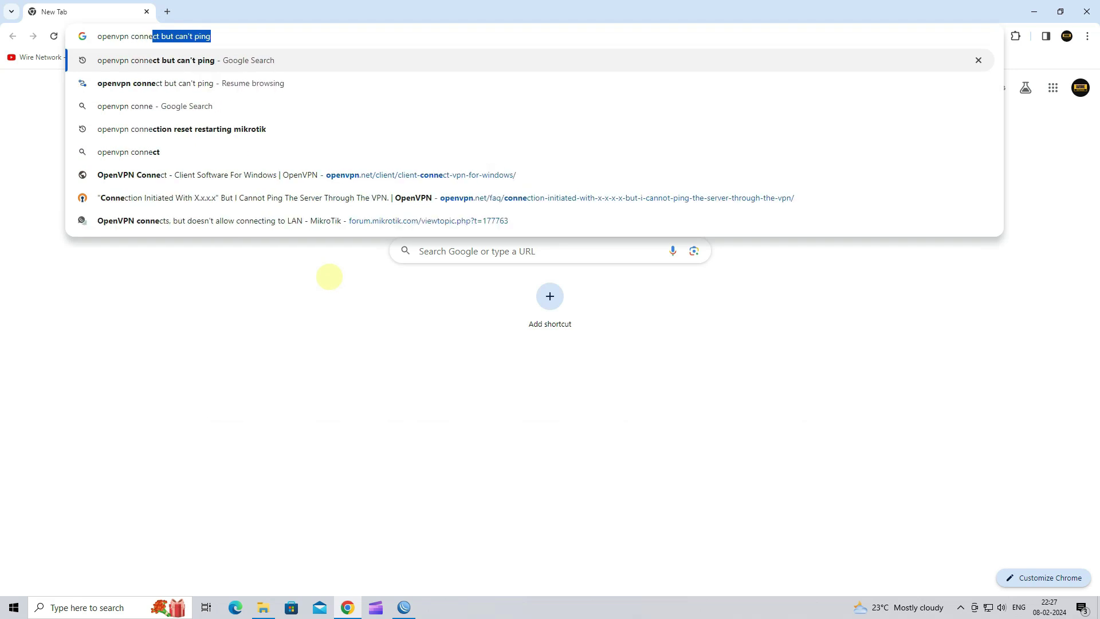
key("Right")
key("BackSpace")
key("BackSpace")
key("BackSpace")
key("BackSpace")
key("BackSpace")
key("BackSpace")
key("BackSpace")
key("BackSpace")
key("BackSpace")
key("BackSpace")
key("BackSpace")
key("BackSpace")
key("BackSpace")
key("BackSpace")
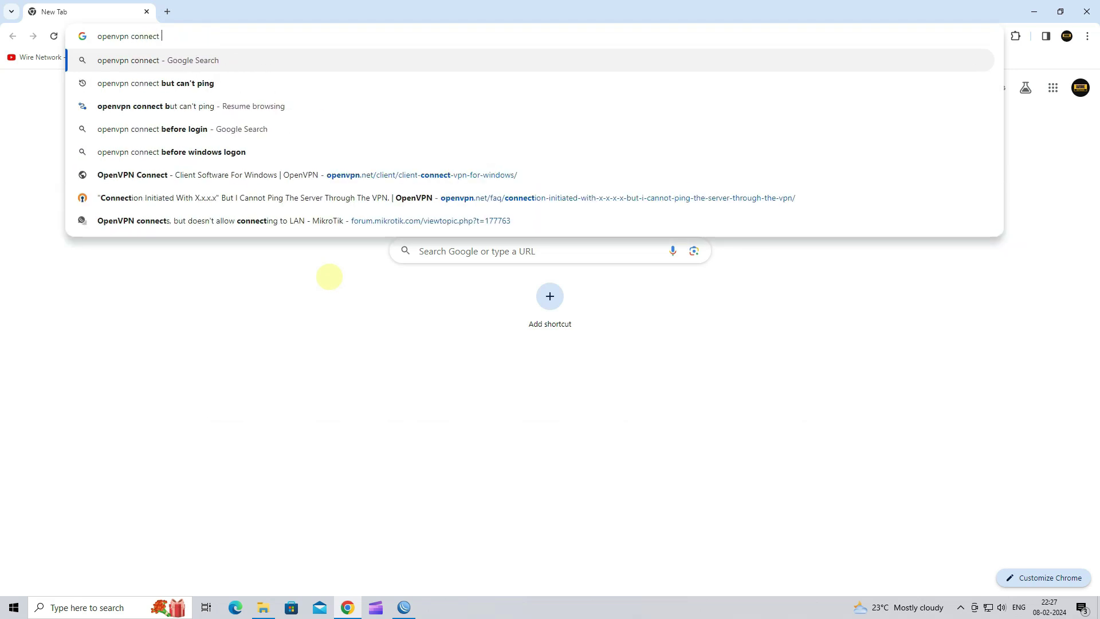
key("Return")
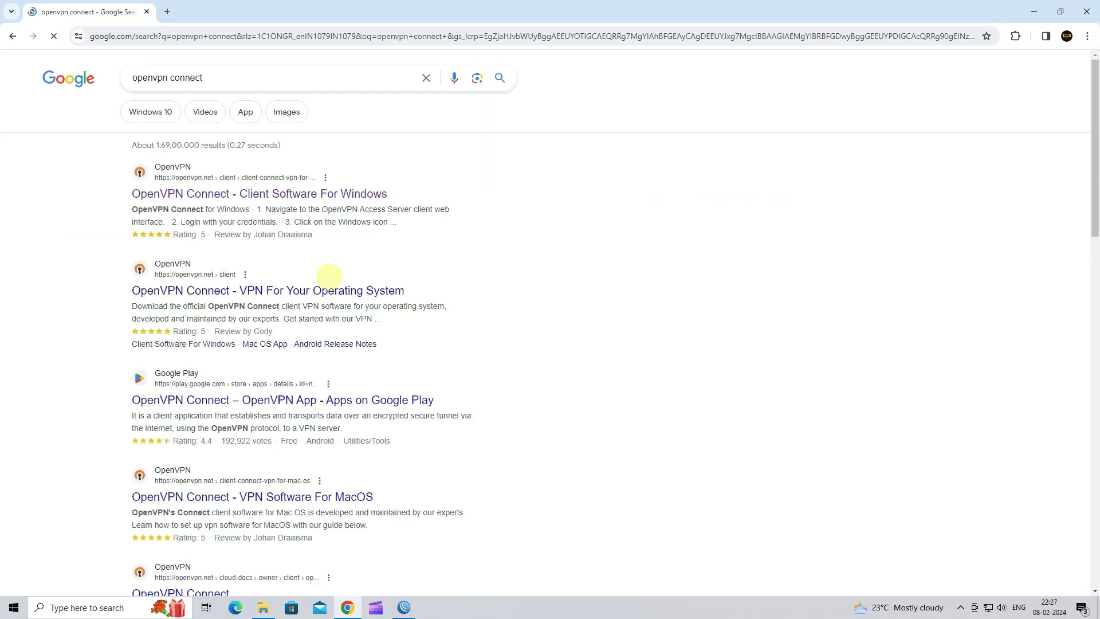
Open the OpenVPN Connect for Windows result in a new tab and download OpenVPN Connect v3
middle_click(290, 194)
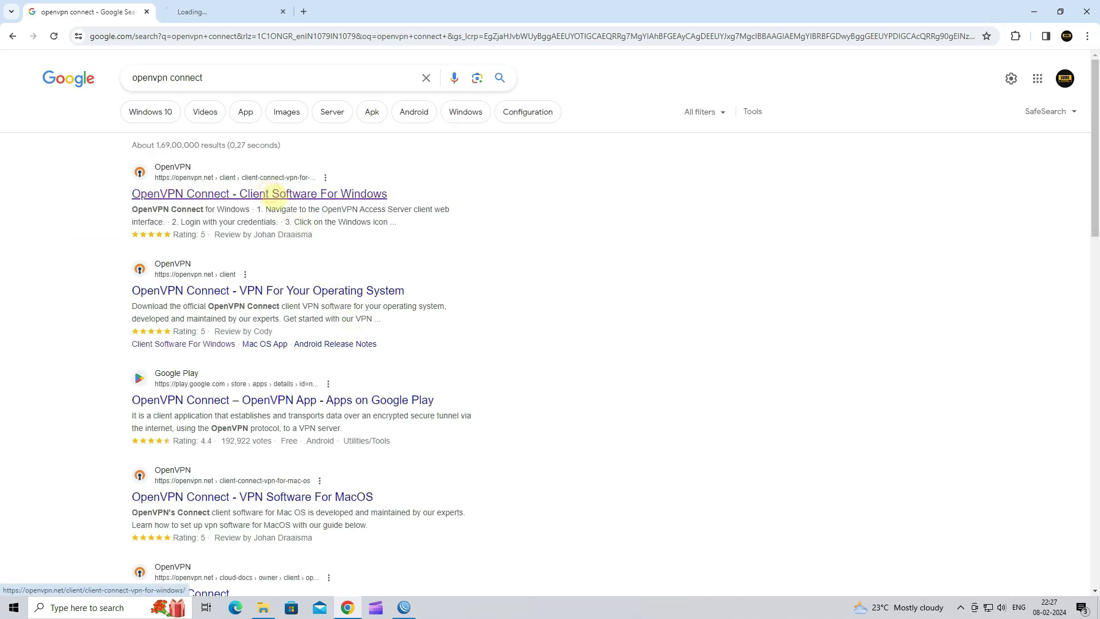
key("ctrl+Tab")
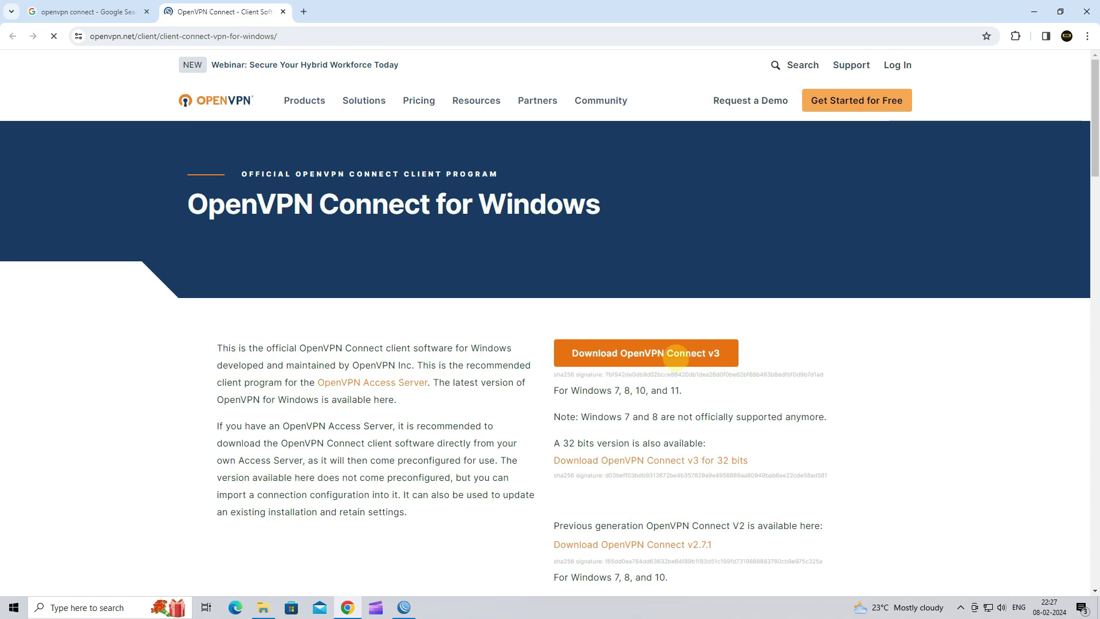
left_click(677, 353)
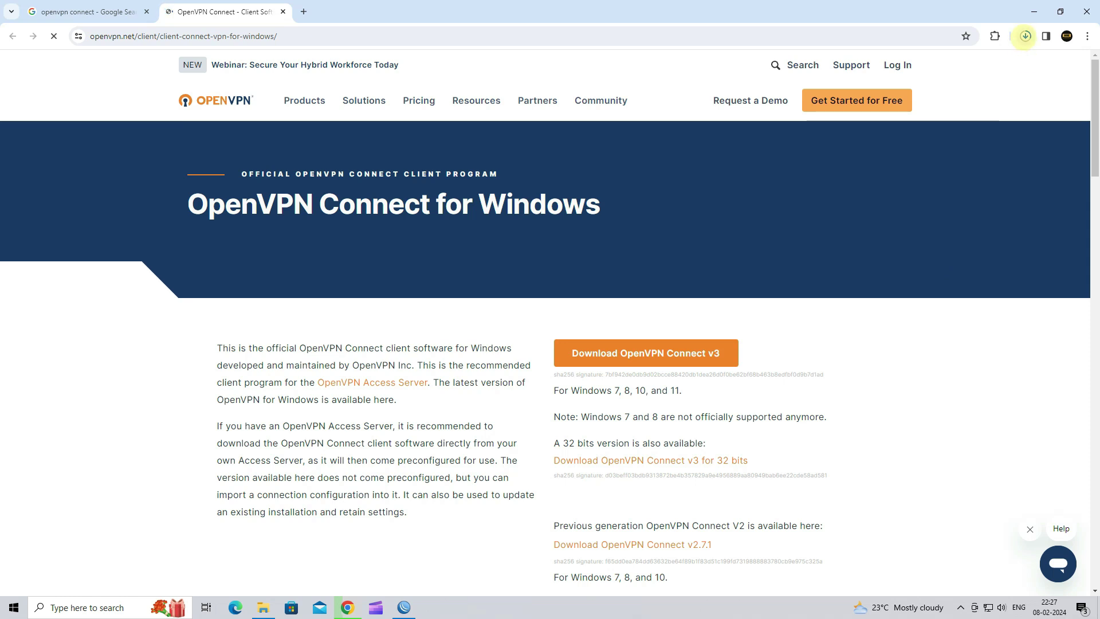
Launch the downloaded openvpn-connect-3.4.3.3337_signed (1) installer from its folder and minimize the File Explorer and Chrome windows
left_click(1025, 36)
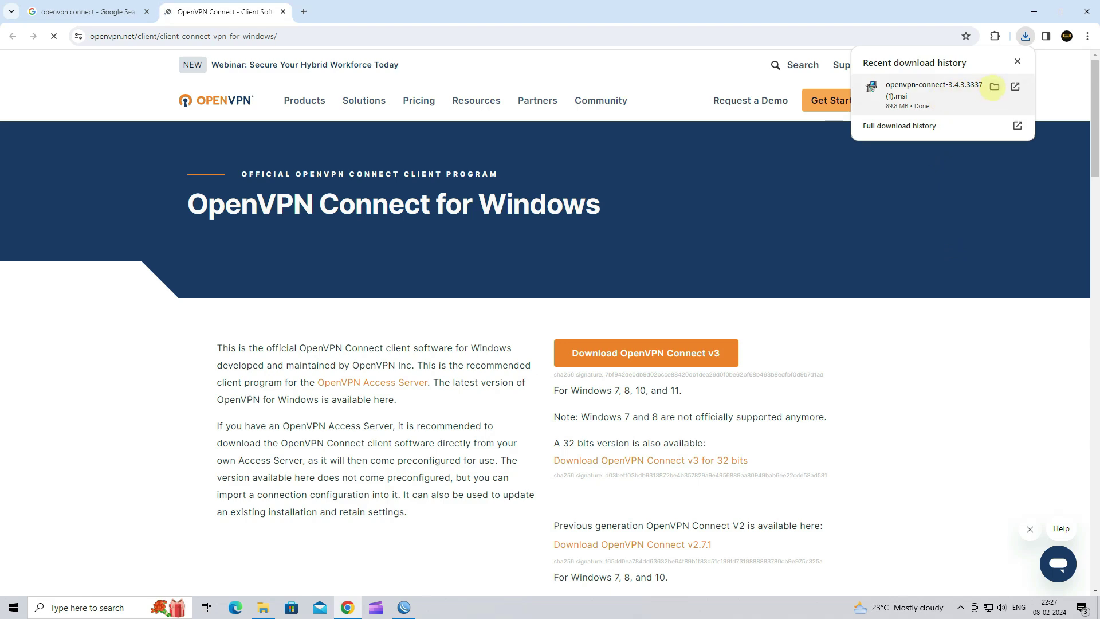
left_click(994, 85)
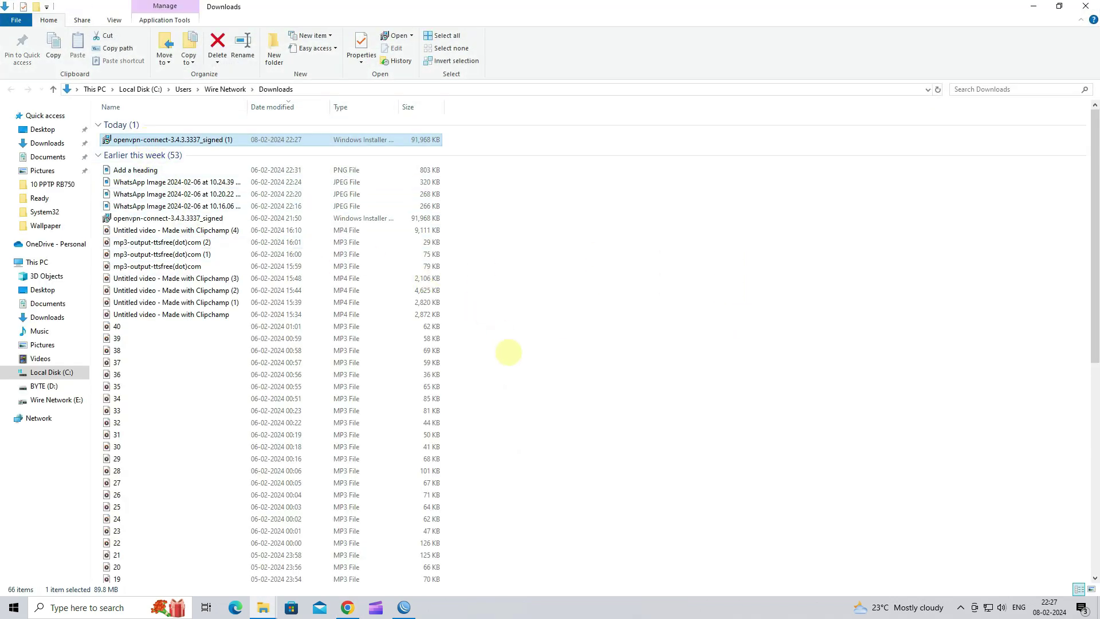
key("Return")
left_click(1033, 5)
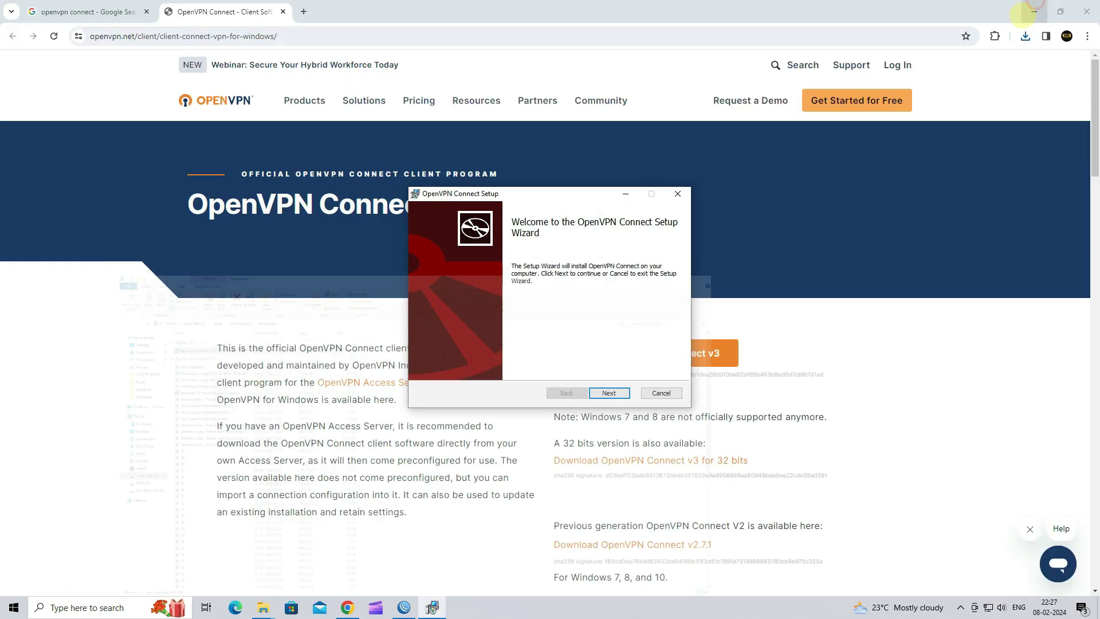
left_click(1034, 11)
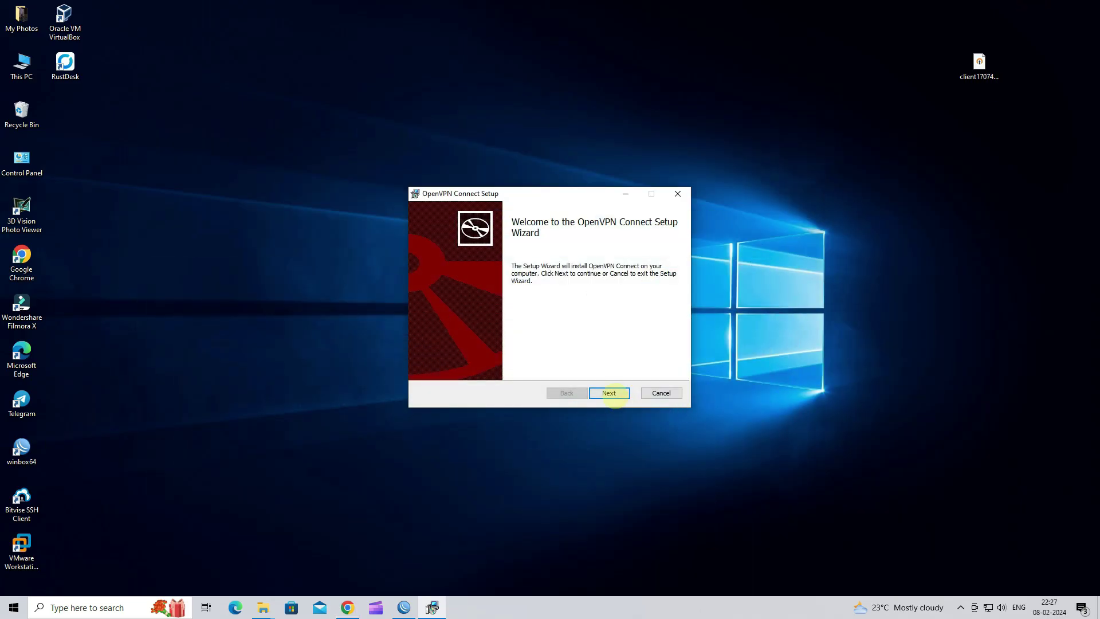
Accept the license agreement in the OpenVPN Connect setup and start the installation
left_click(610, 393)
left_click(477, 367)
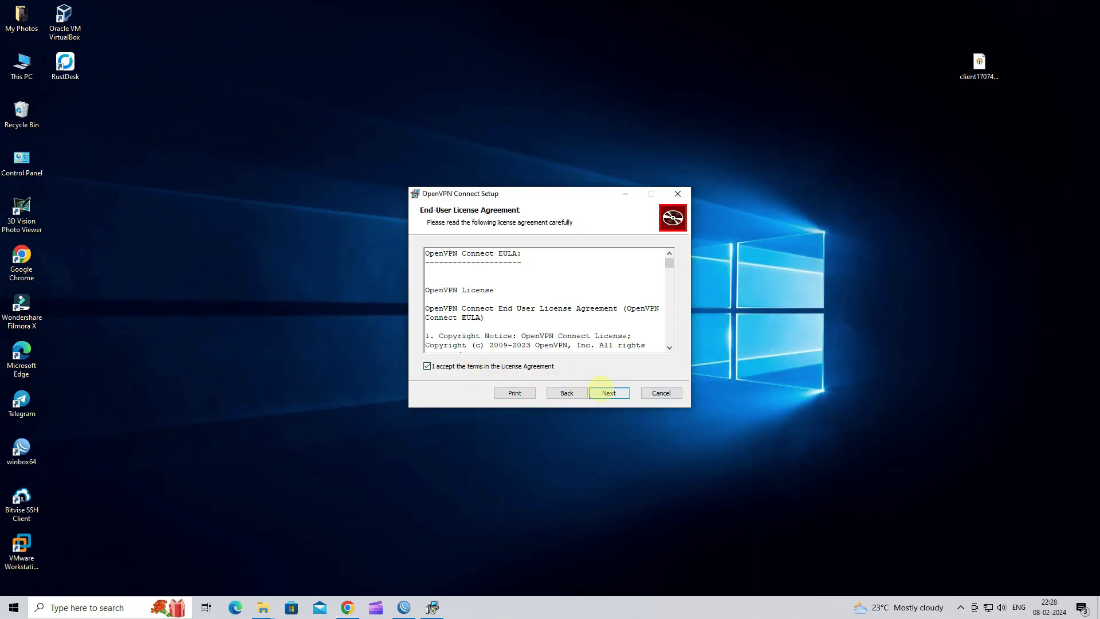
left_click(608, 393)
left_click(597, 392)
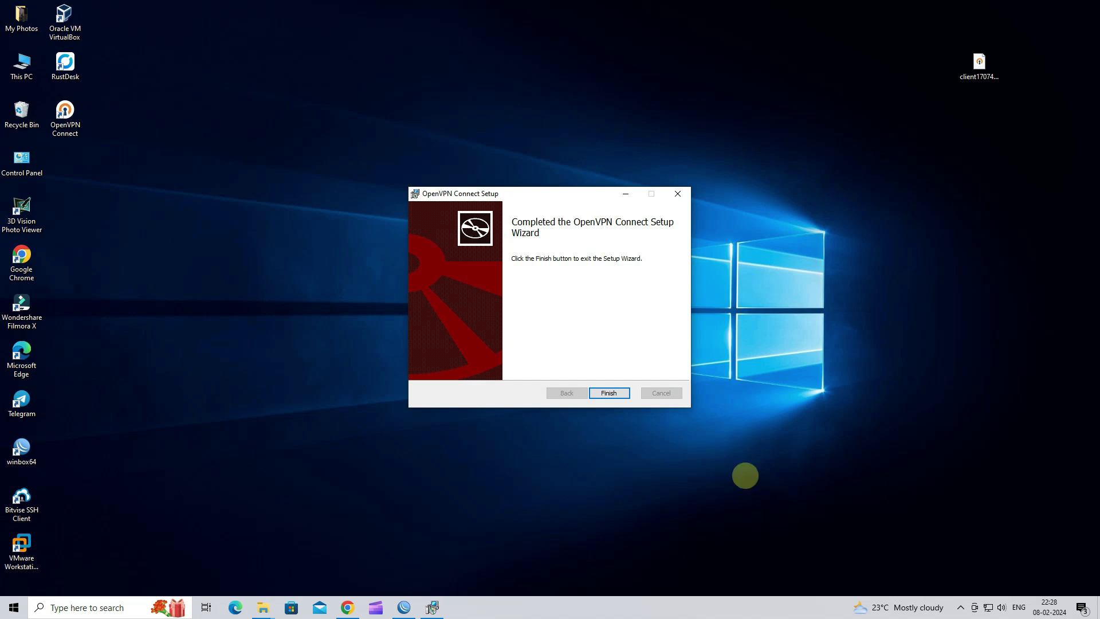
Finish the setup wizard and agree to OpenVPN Connect's data collection policy
left_click(607, 393)
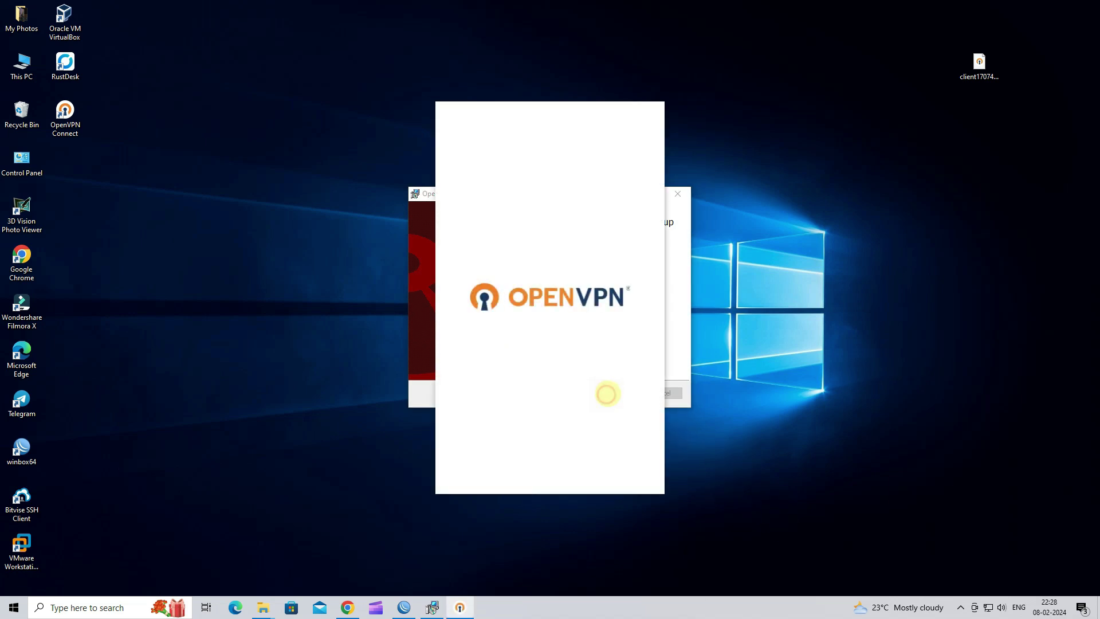
left_click(611, 391)
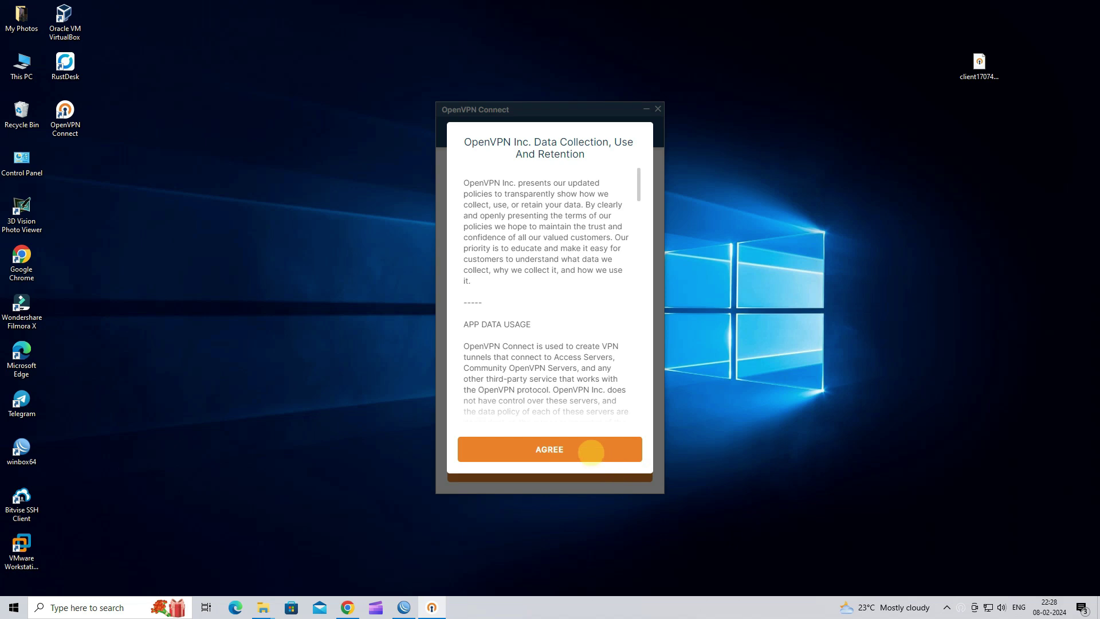
left_click(591, 450)
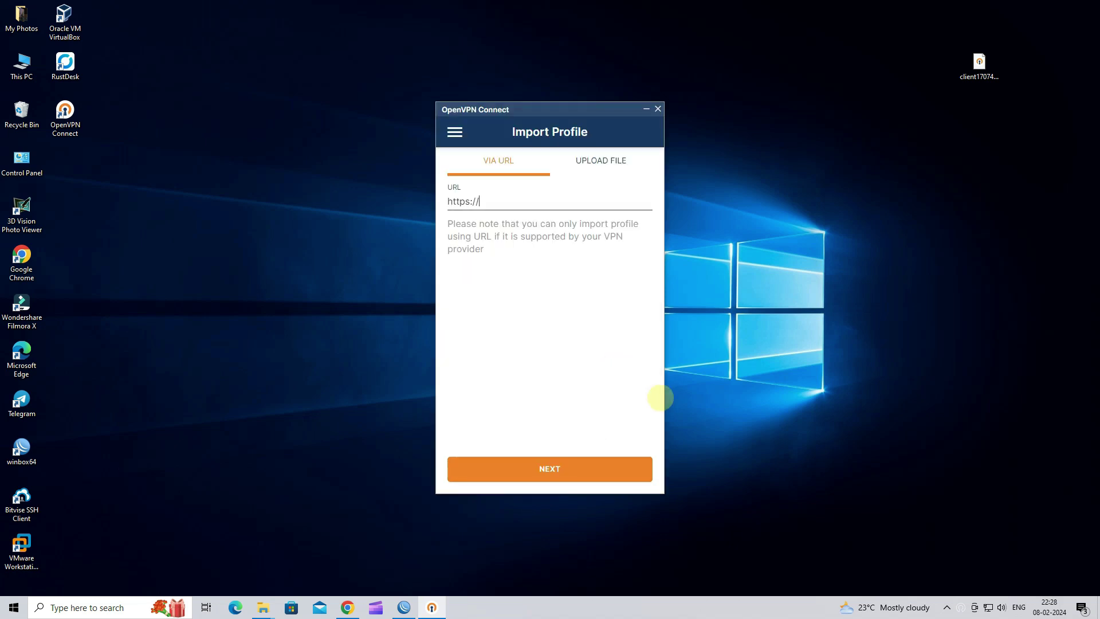
left_click(601, 161)
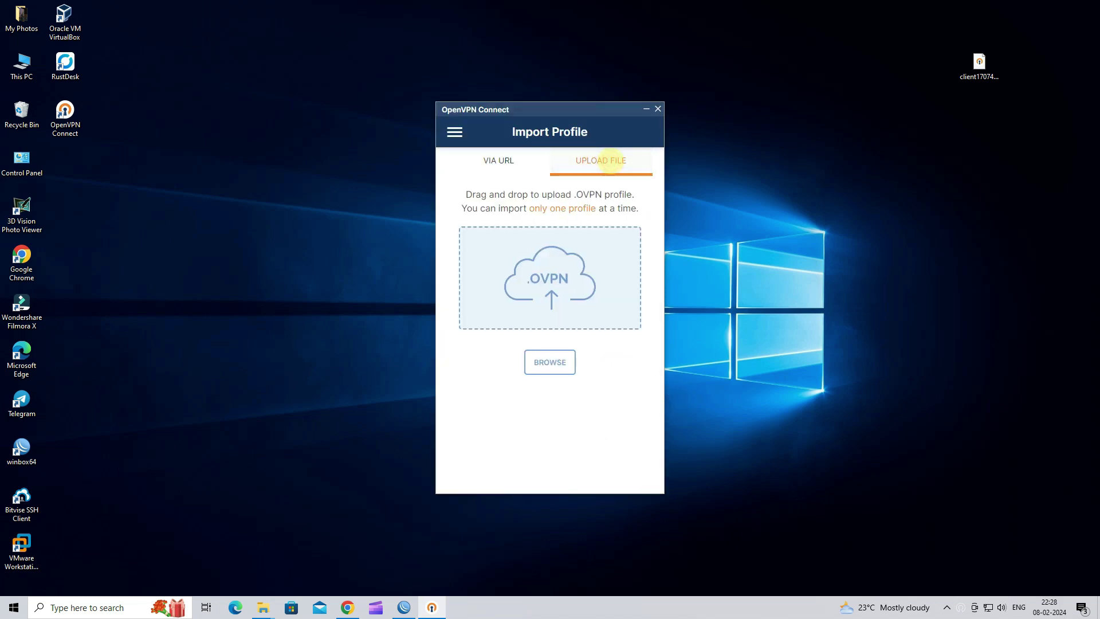
left_click(554, 365)
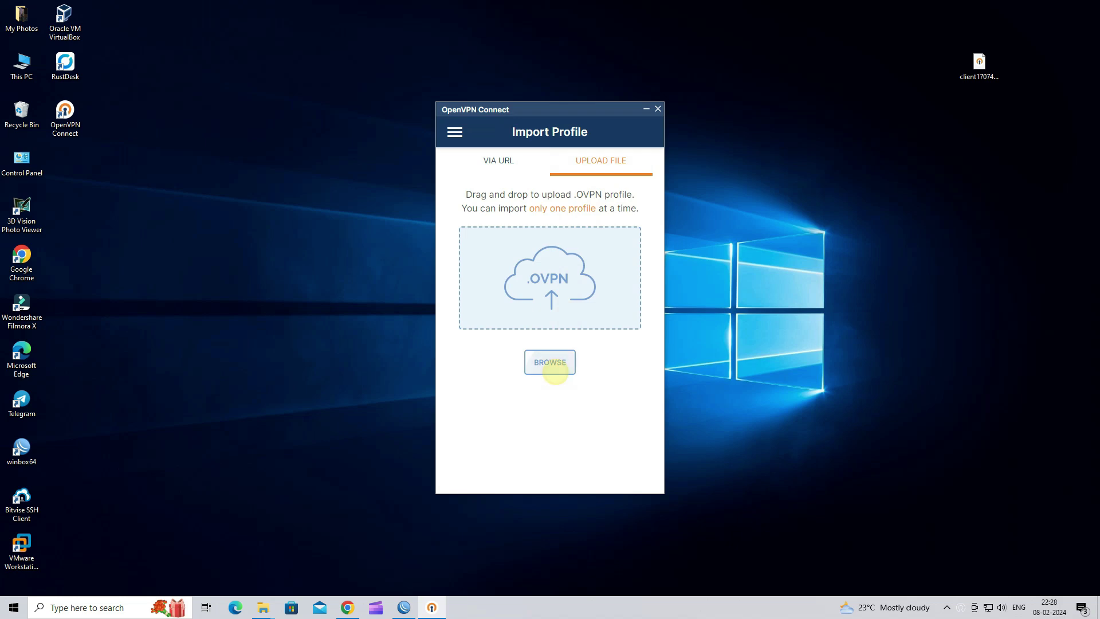
left_click(637, 198)
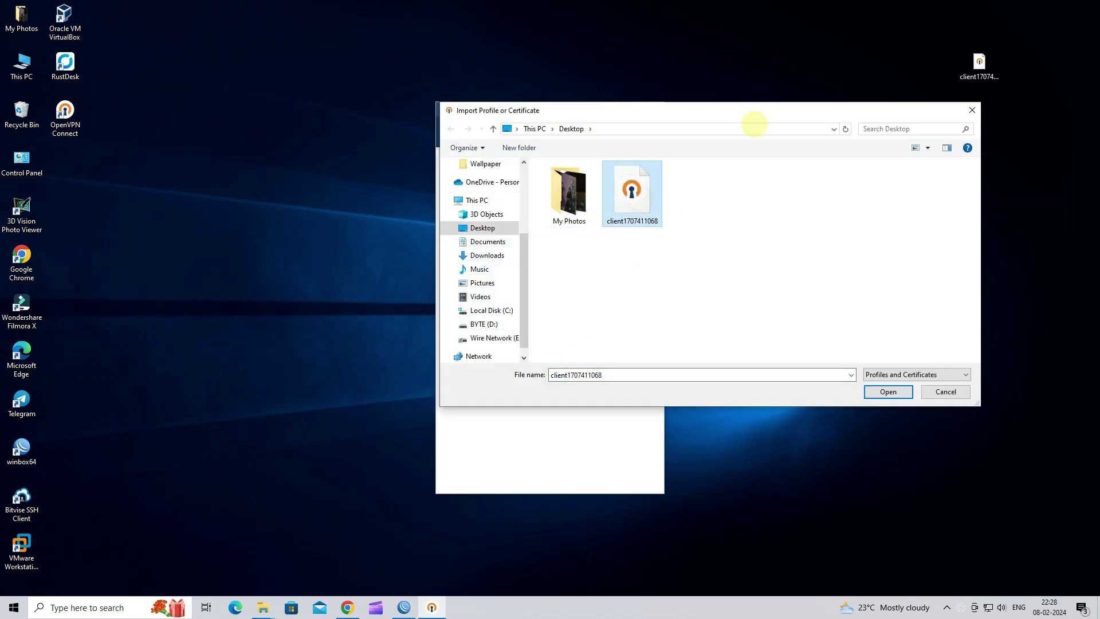
left_click_drag(754, 123, 612, 132)
left_click(996, 66)
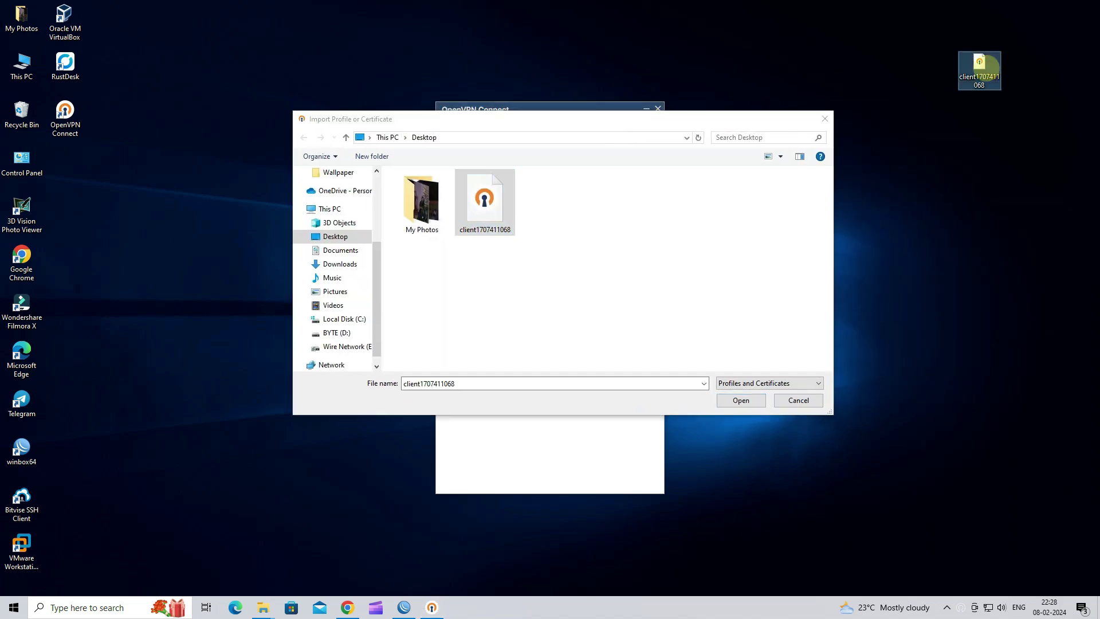
left_click(495, 208)
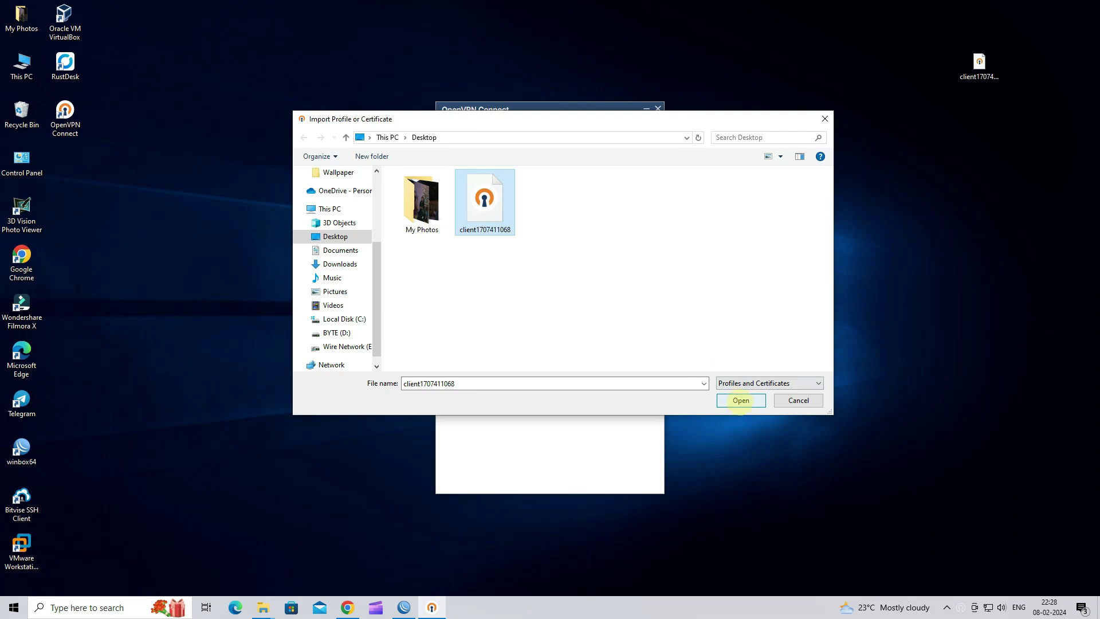
left_click(740, 399)
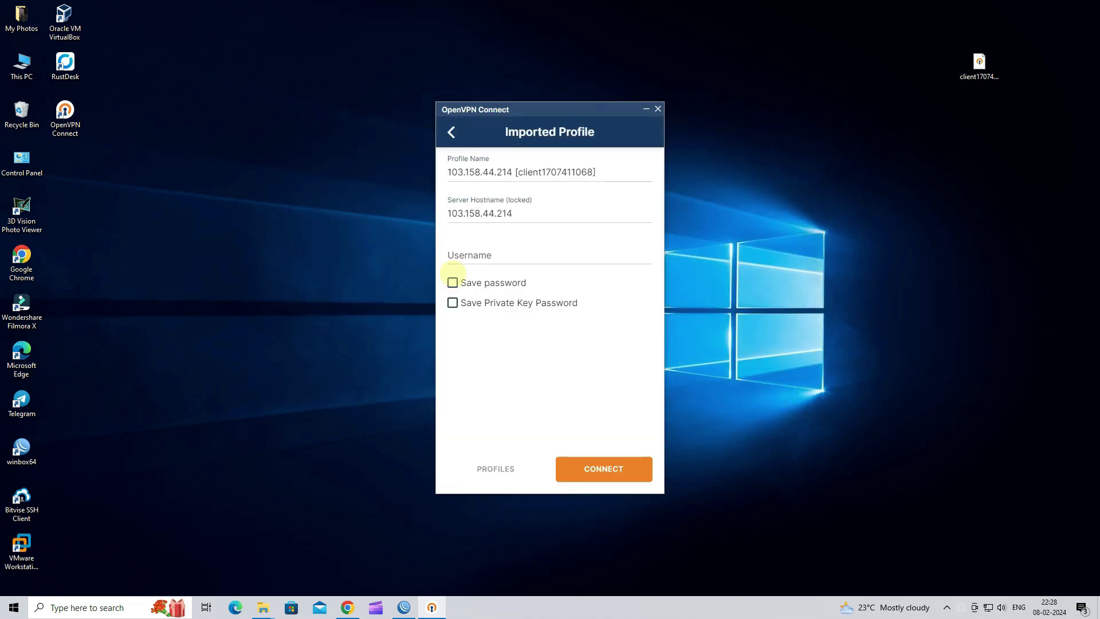
Enter wire as the imported profile's username and check it against the name in WinBox's PPP secret
left_click(482, 257)
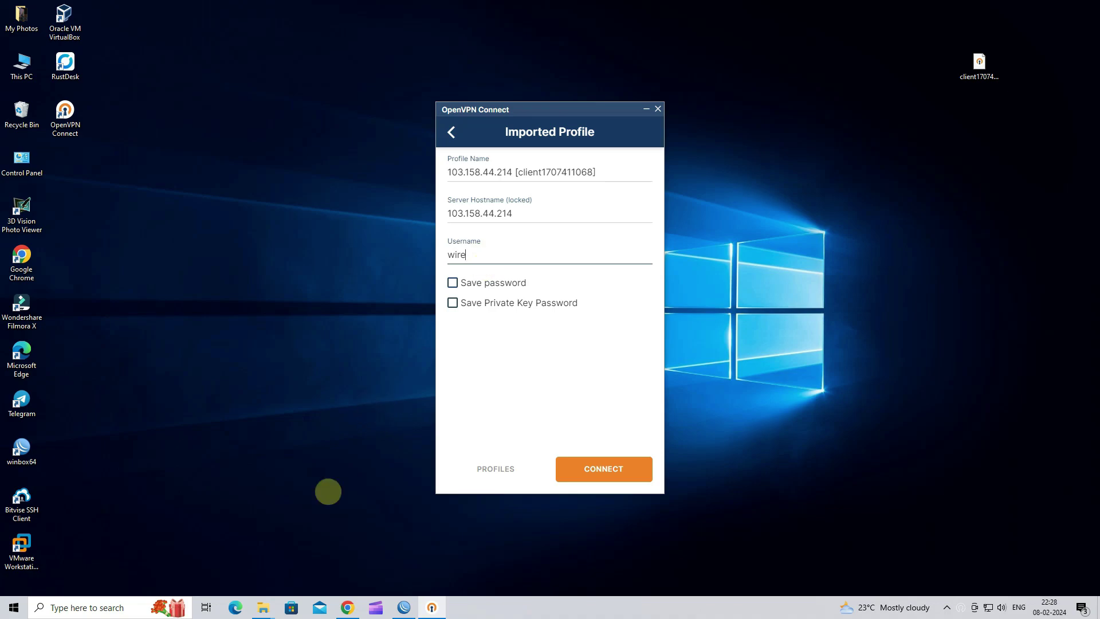
left_click(404, 608)
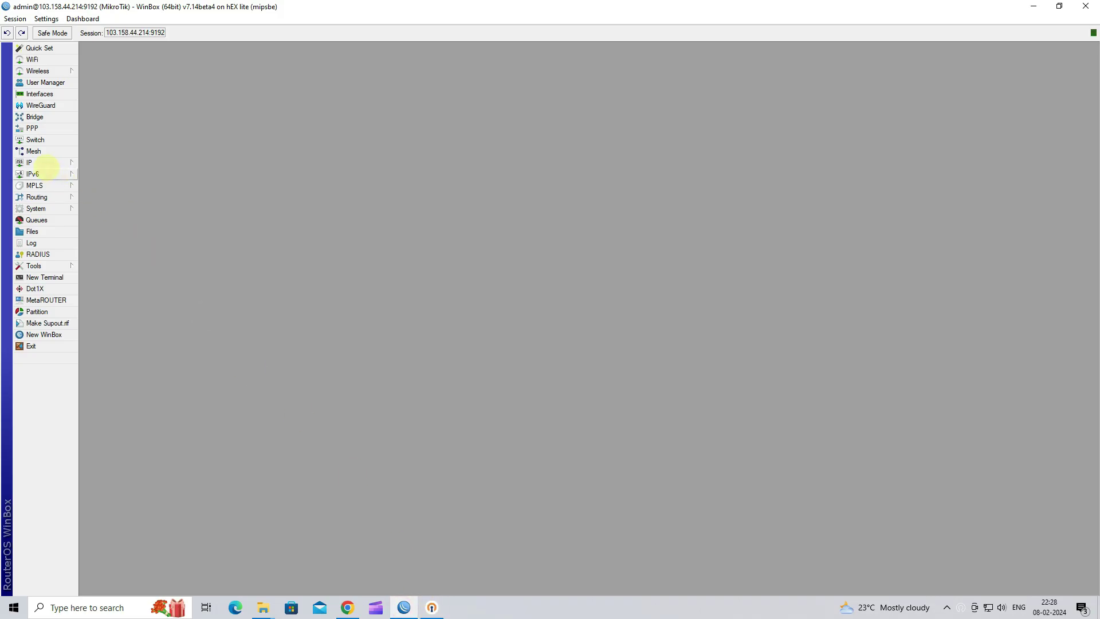
left_click(46, 163)
left_click(41, 127)
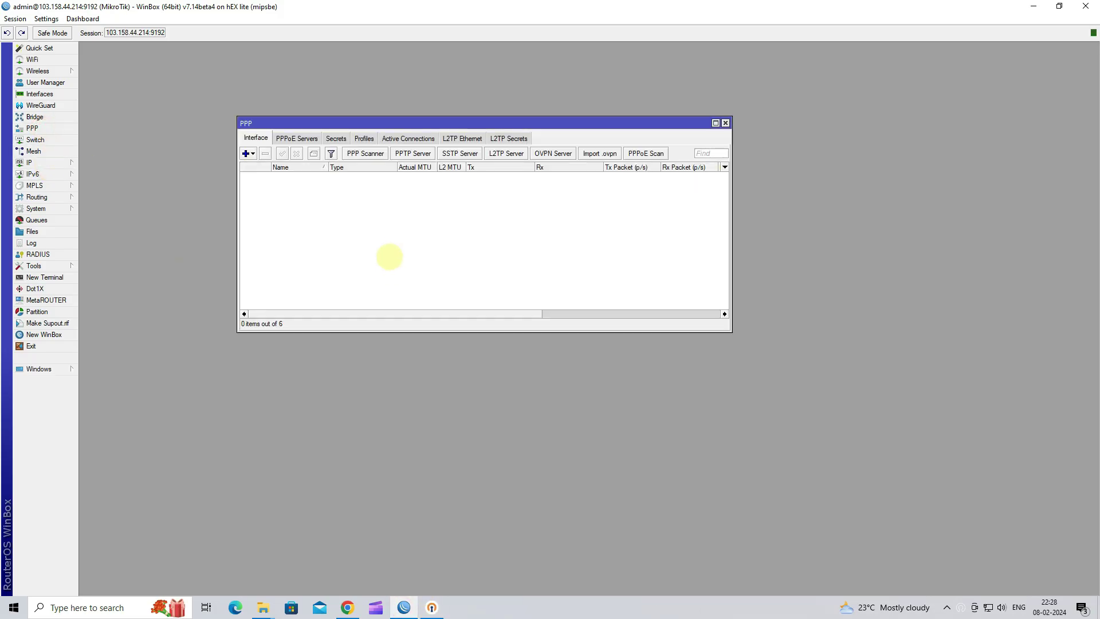
left_click(335, 137)
double_click(317, 175)
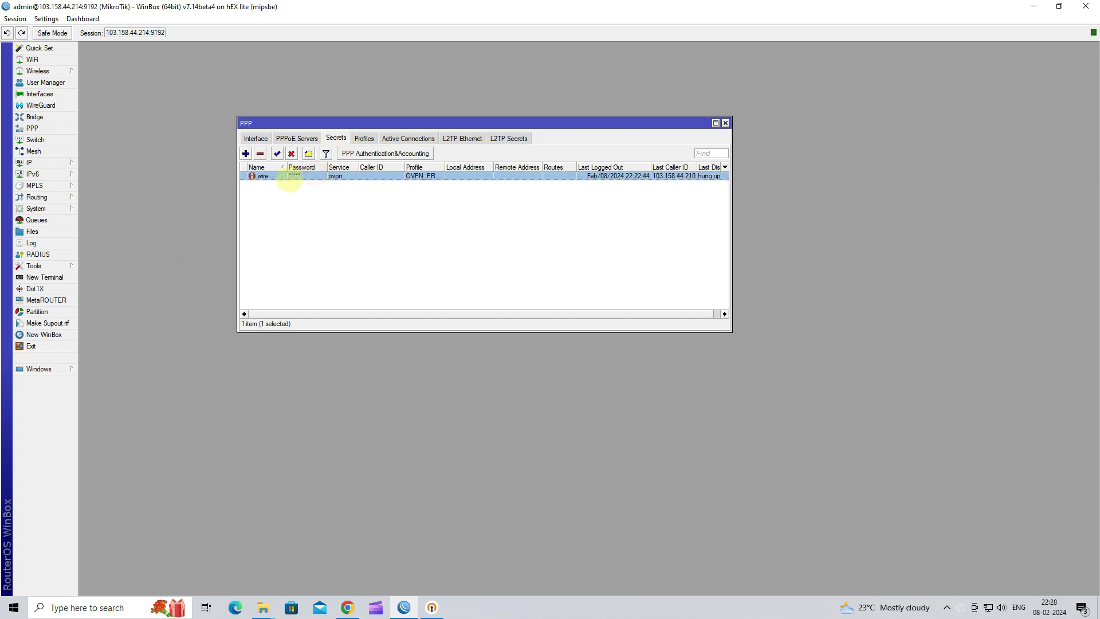
left_click(430, 187)
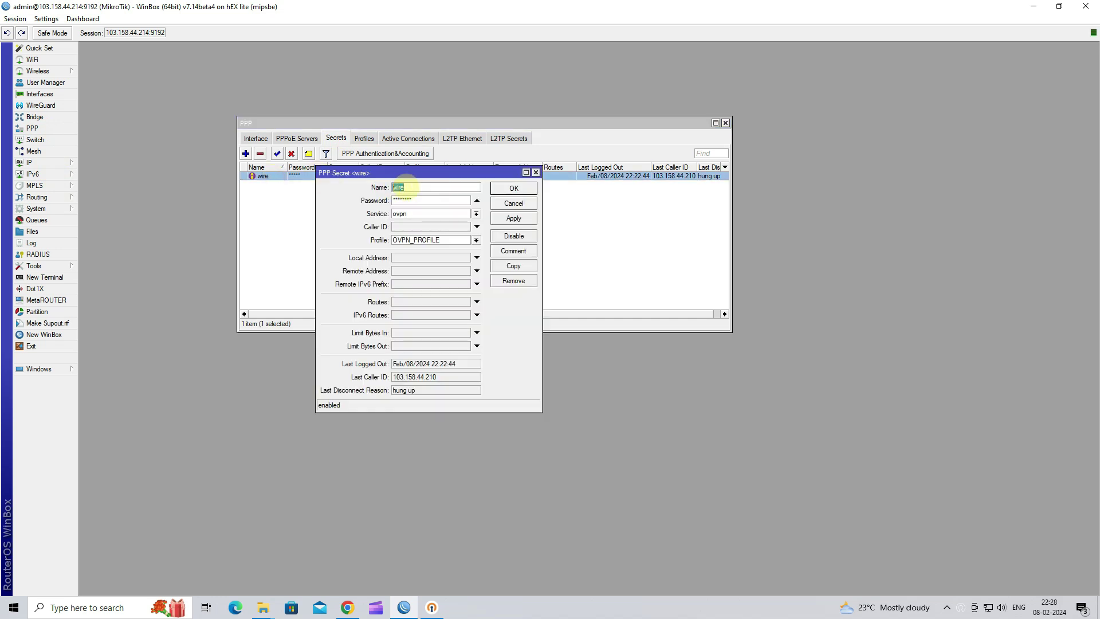
Switch back to OpenVPN Connect and connect the imported profile, entering the account password and the private key password
left_click(432, 607)
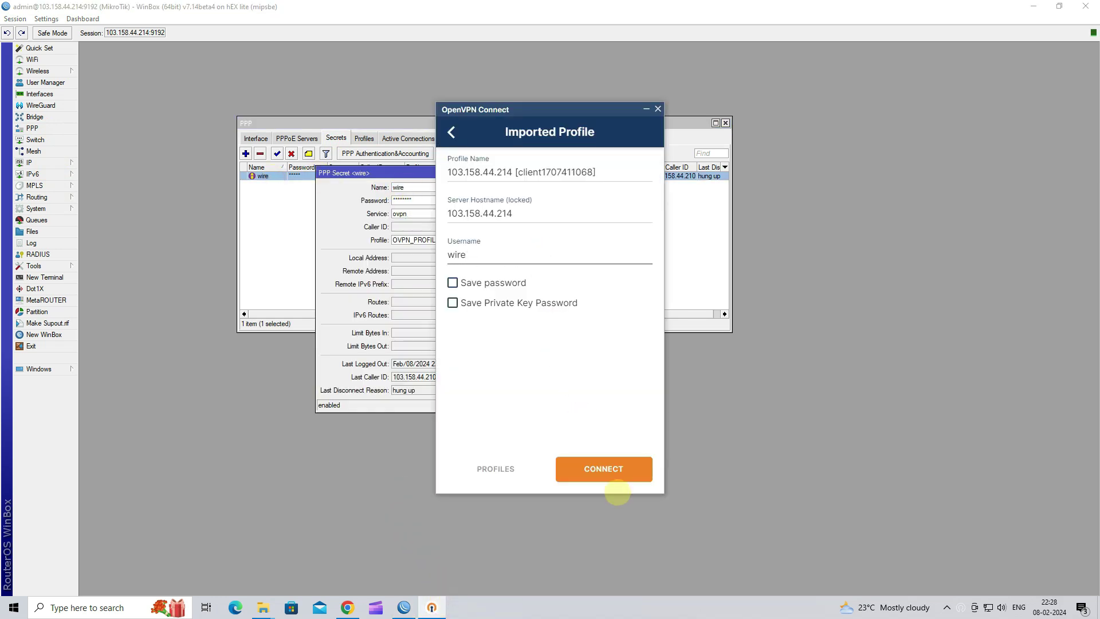
left_click(614, 470)
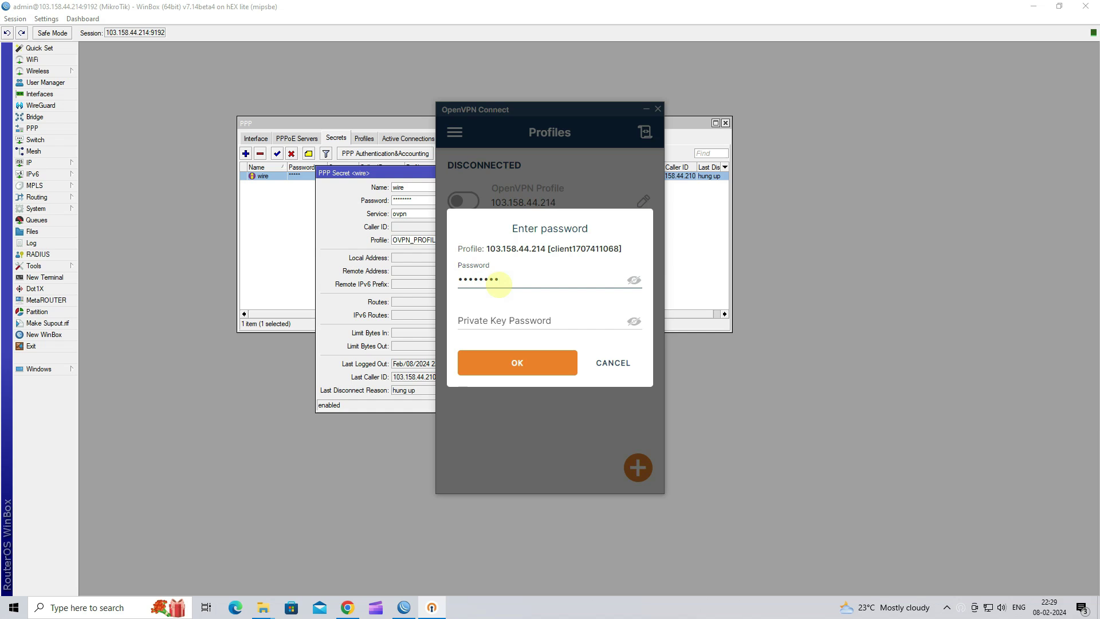
left_click(505, 321)
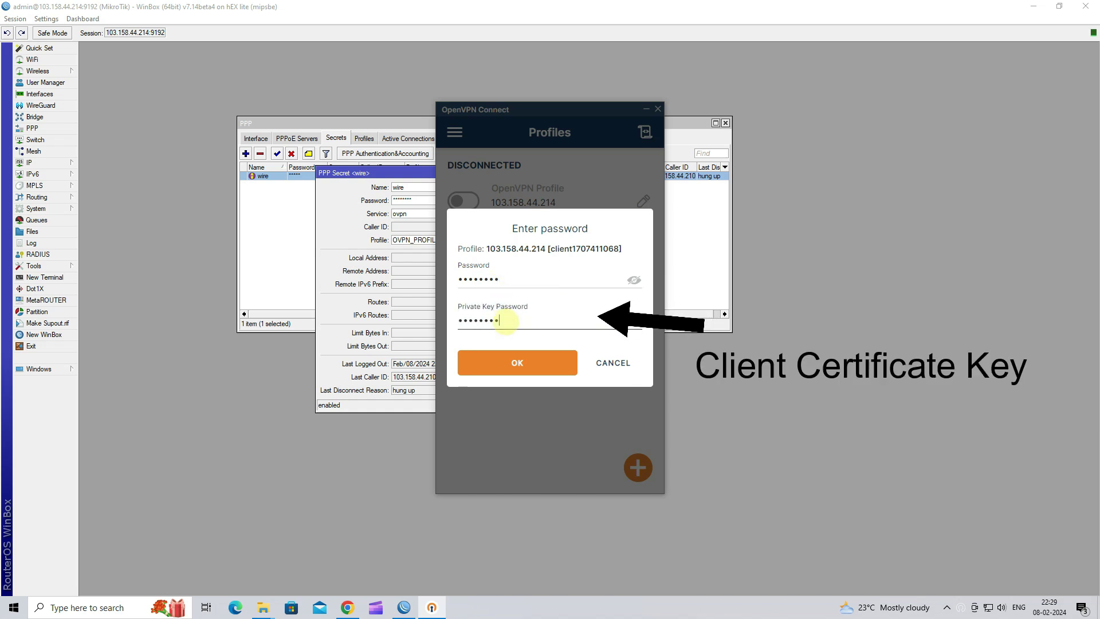
left_click(526, 363)
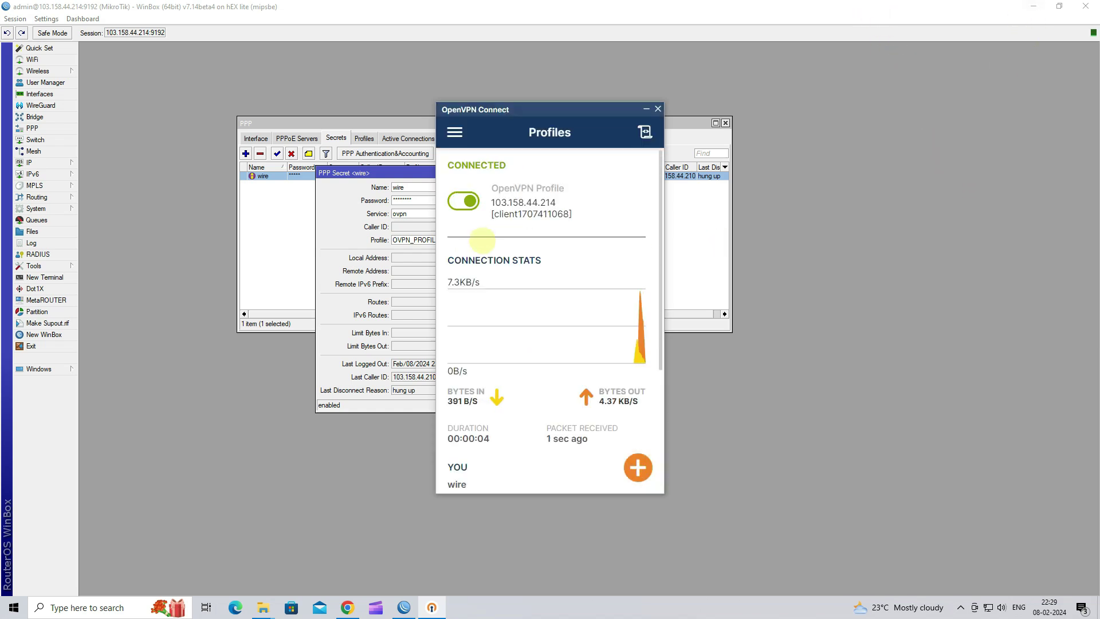
Move the OpenVPN Connect window aside and close the PPP secret and PPP windows in WinBox
left_click_drag(516, 111, 790, 129)
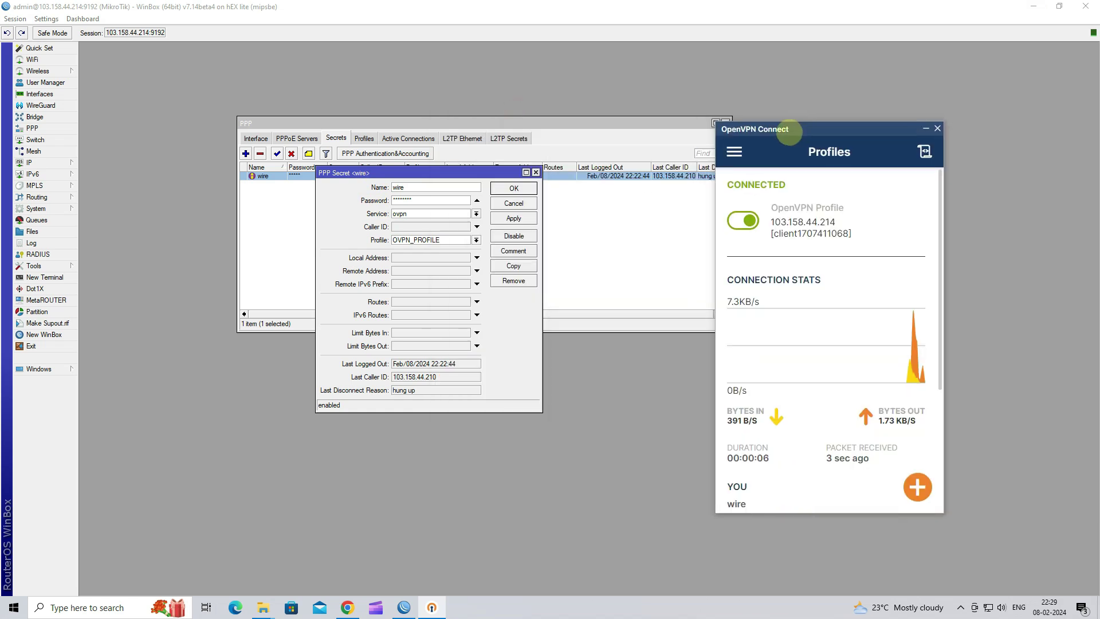
left_click(518, 187)
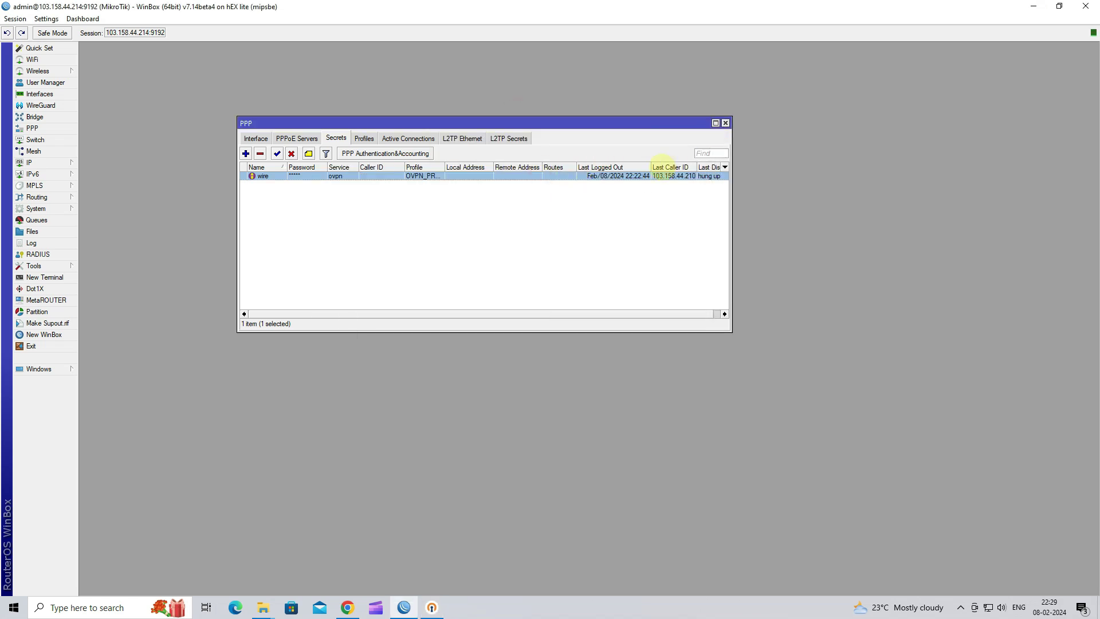
left_click(726, 123)
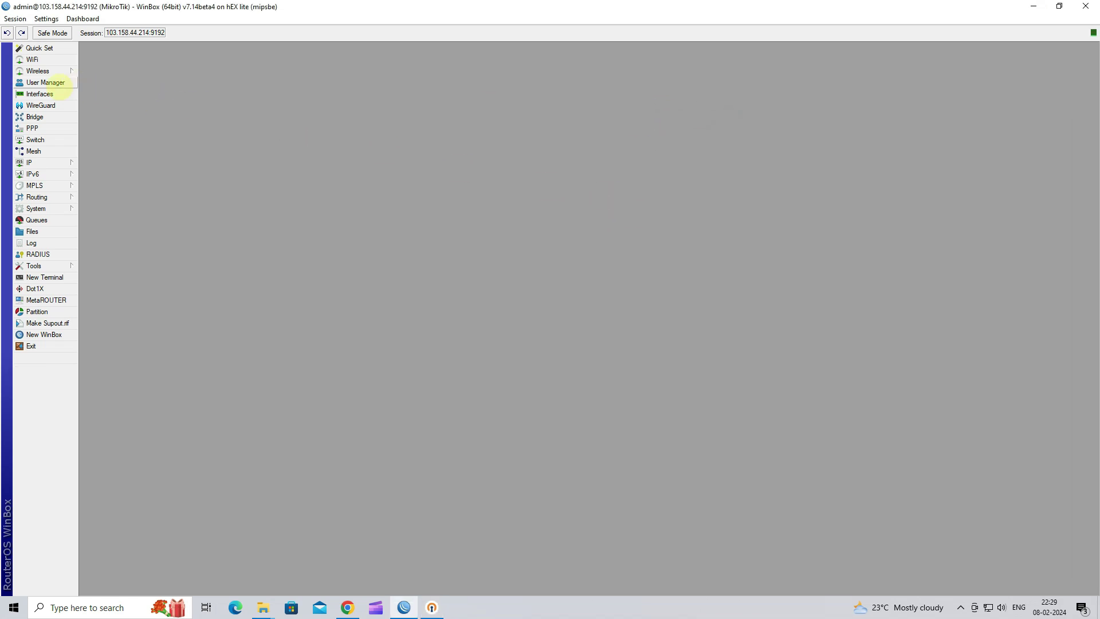
Check the router's PPP interface list for the <ovpn-wire> connection and compare it with the OpenVPN Connect status
left_click(34, 128)
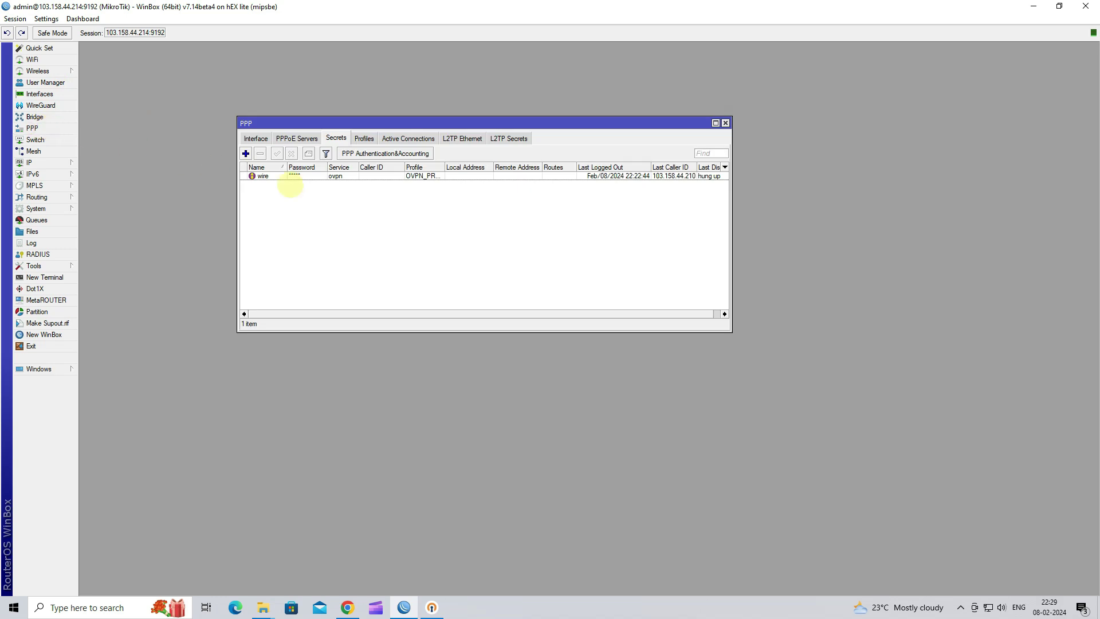
left_click(256, 138)
left_click(302, 176)
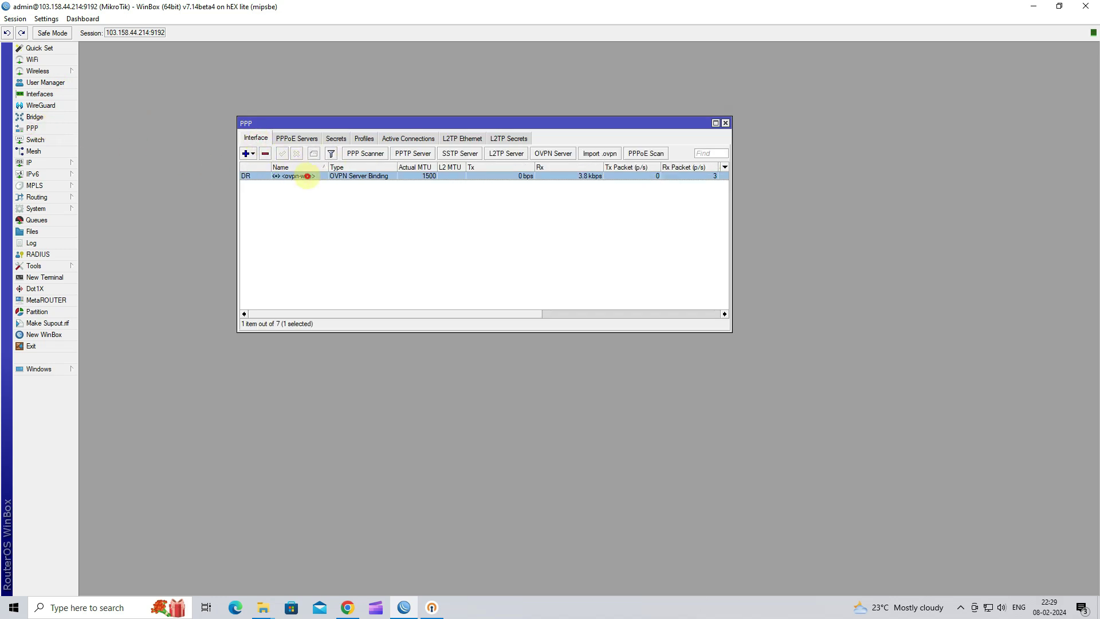
left_click(432, 608)
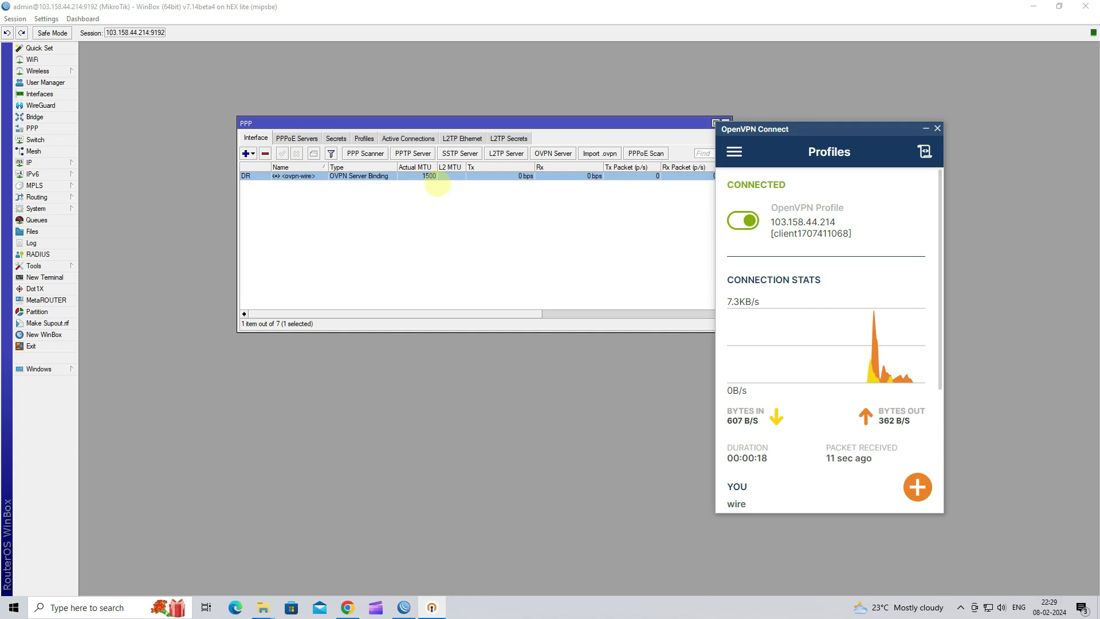
Examine the <ovpn-wire> interface's traffic, its uptime, user, caller ID and encoding, and its general details
double_click(428, 176)
left_click(517, 204)
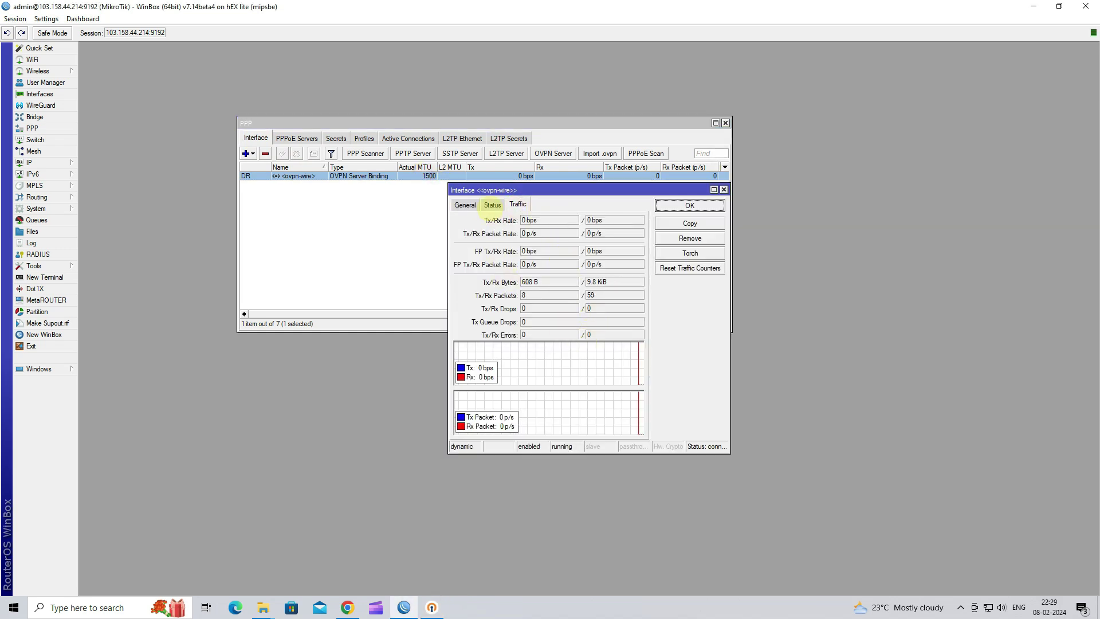
left_click(493, 206)
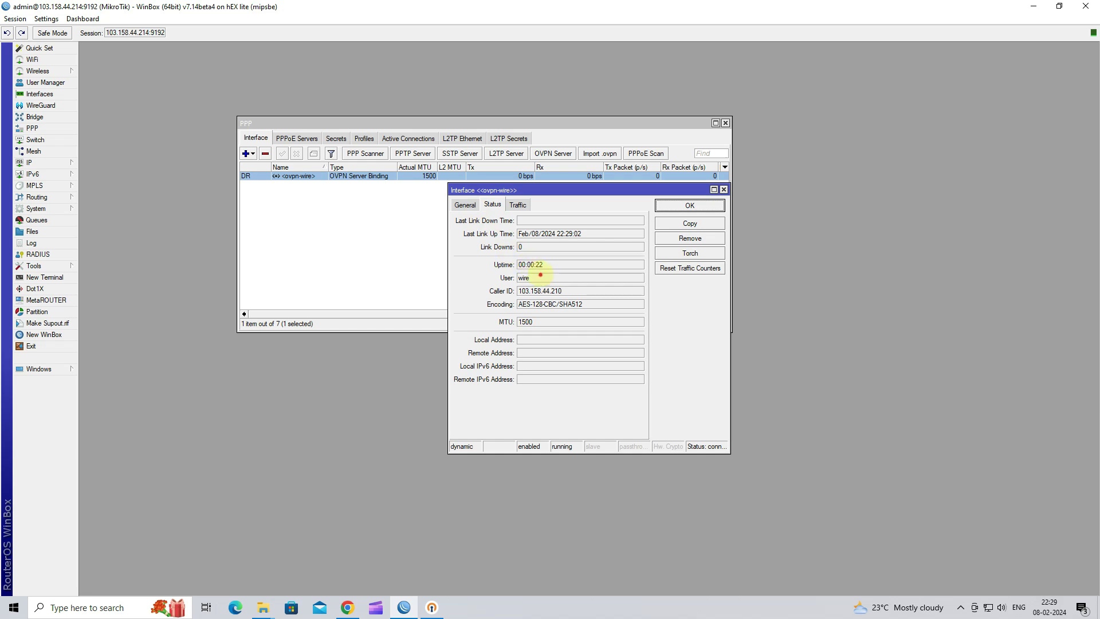
left_click_drag(540, 275, 511, 271)
double_click(540, 265)
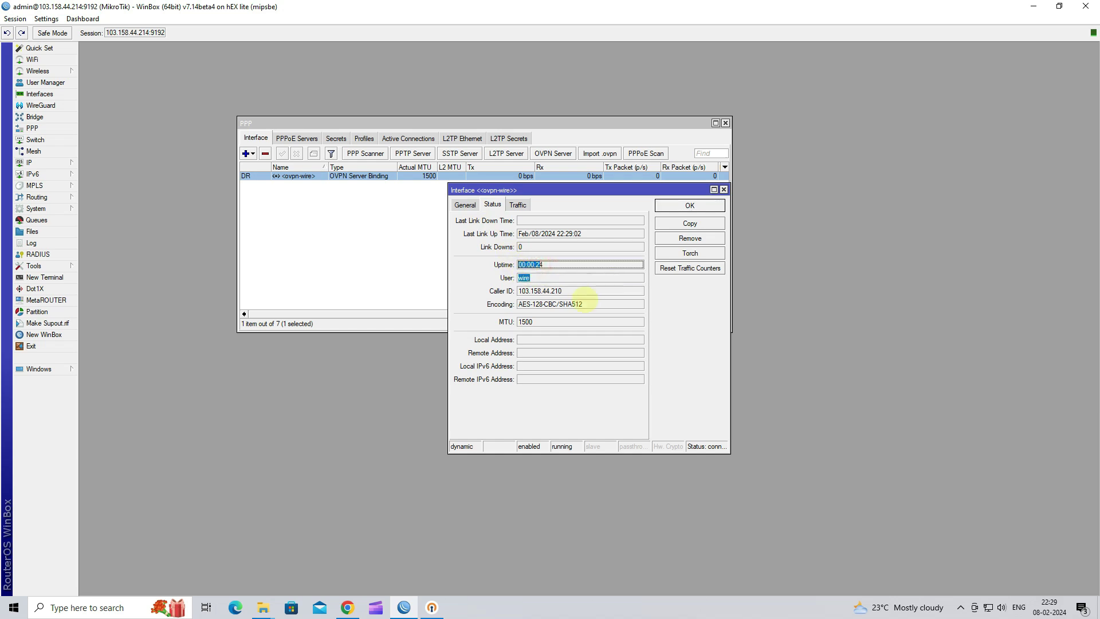
left_click_drag(579, 291, 527, 291)
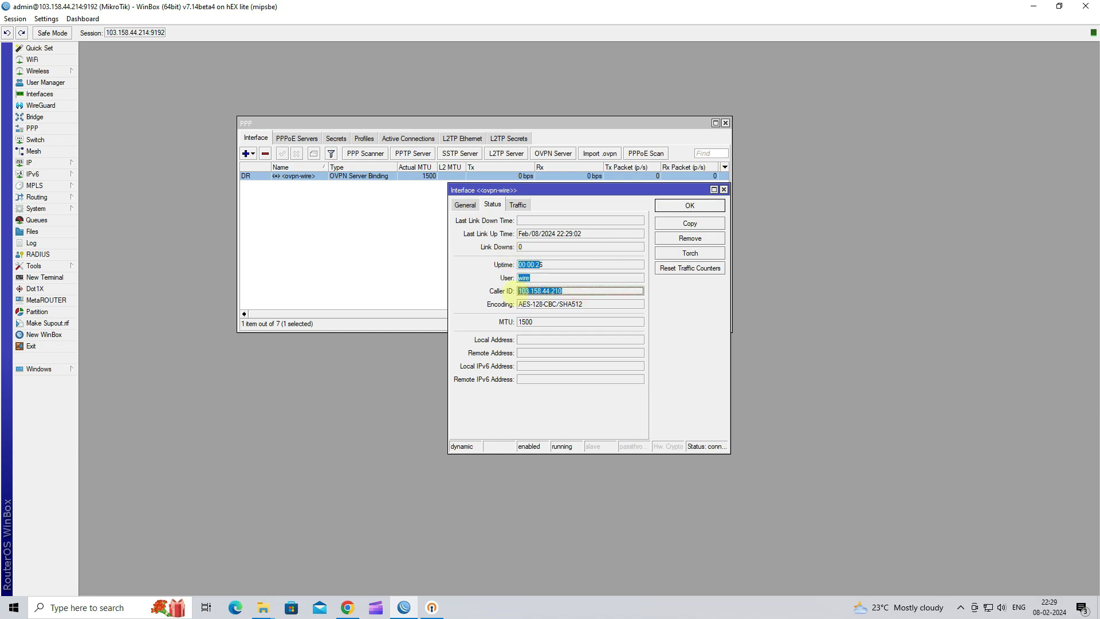
left_click_drag(641, 304, 512, 305)
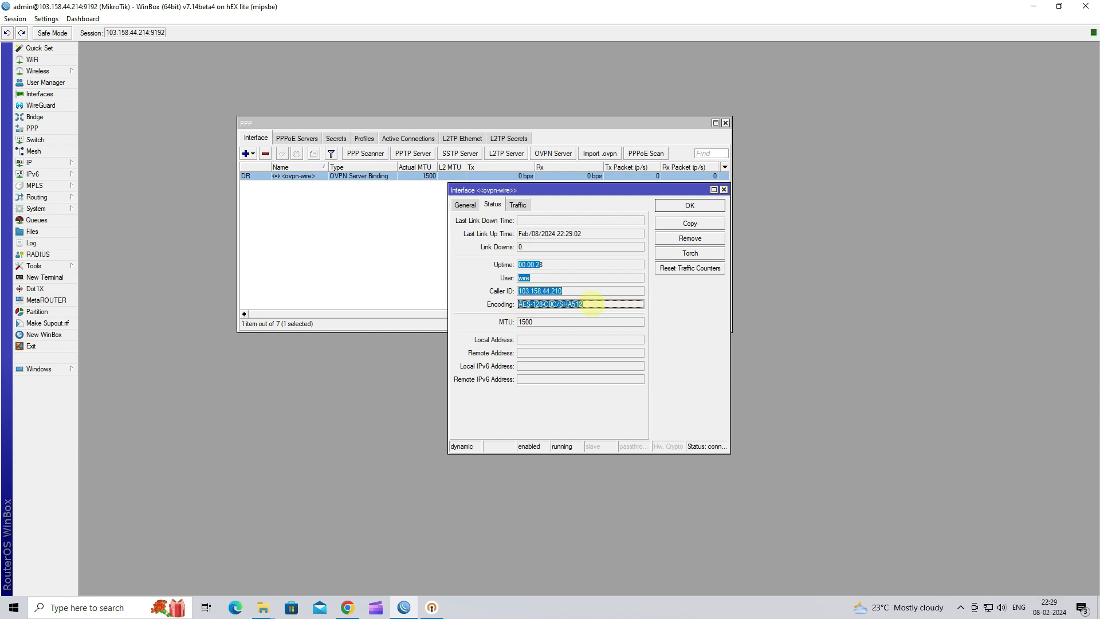
left_click(464, 204)
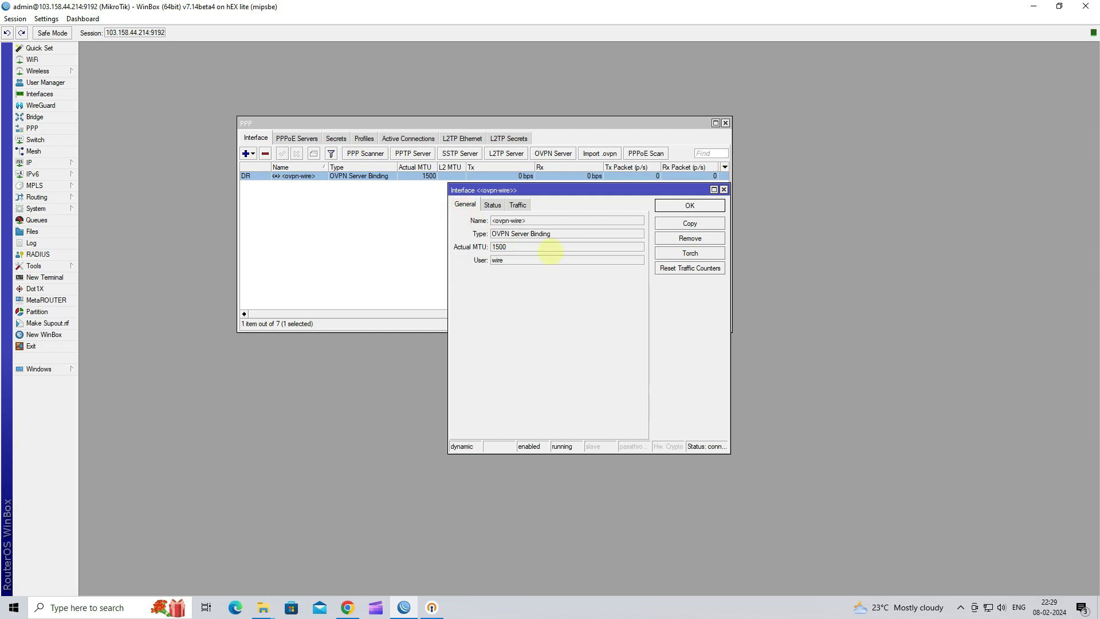
left_click_drag(532, 220, 484, 221)
Close the <ovpn-wire> interface details, the PPP window and WinBox
left_click(692, 208)
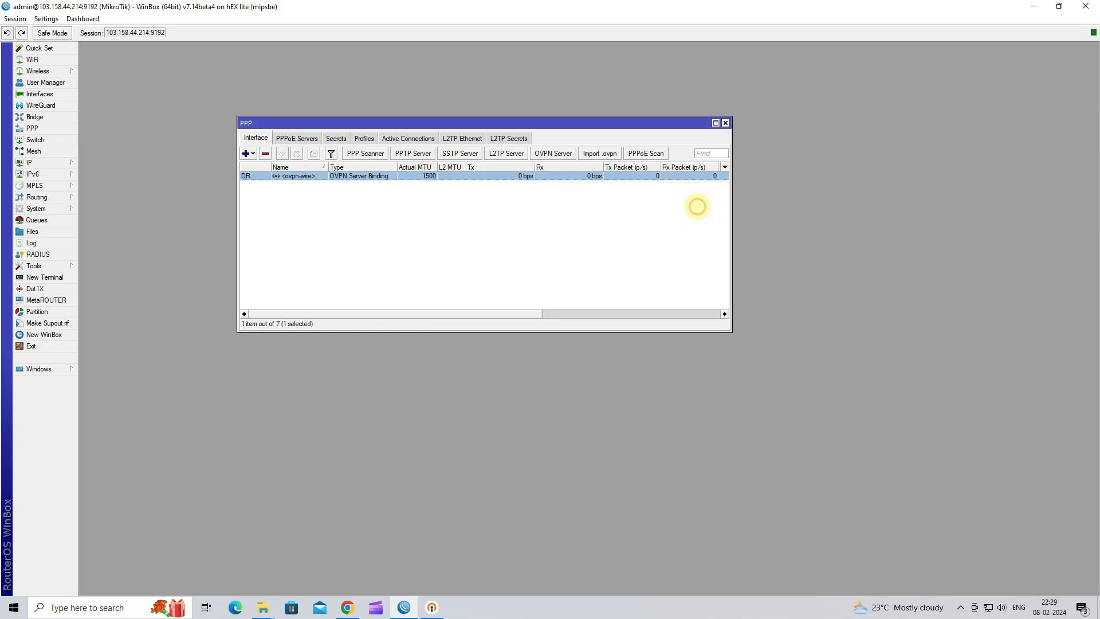
left_click(726, 124)
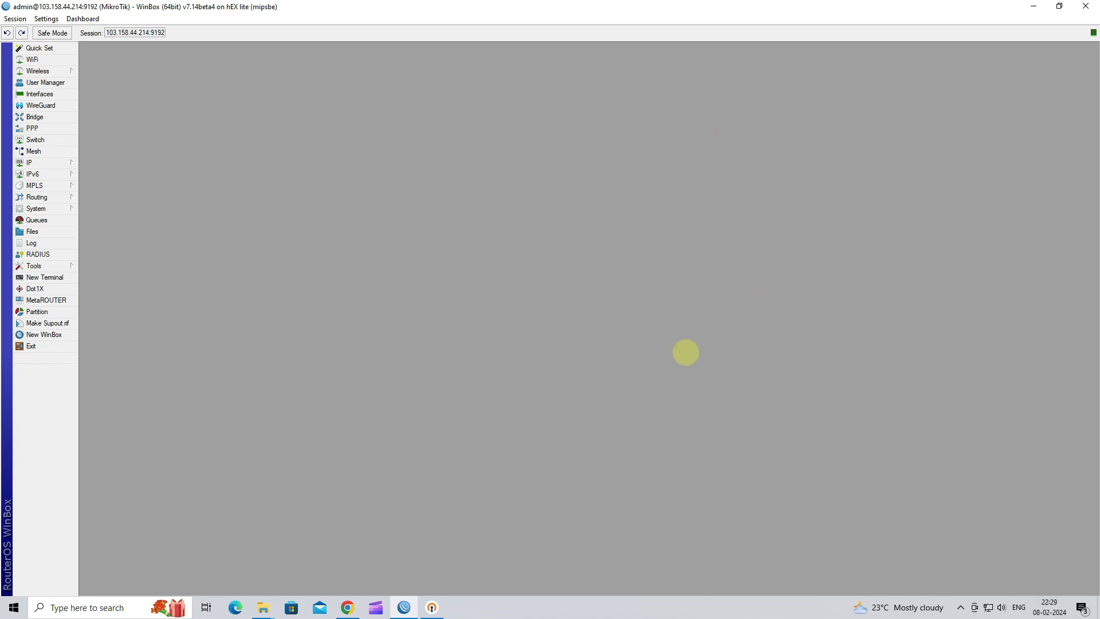
left_click(1086, 6)
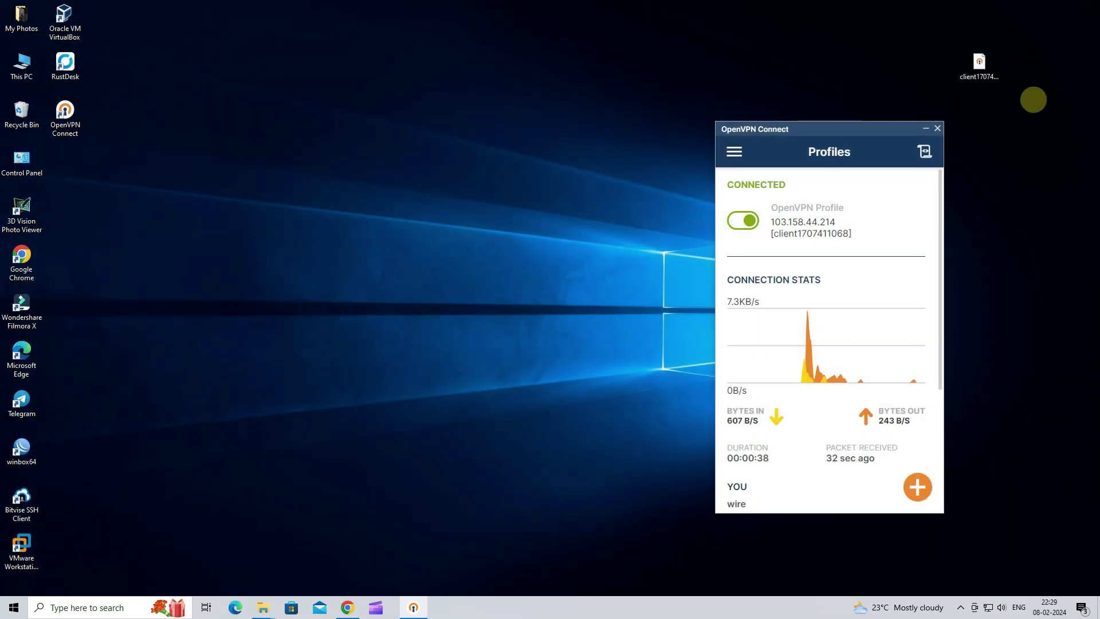